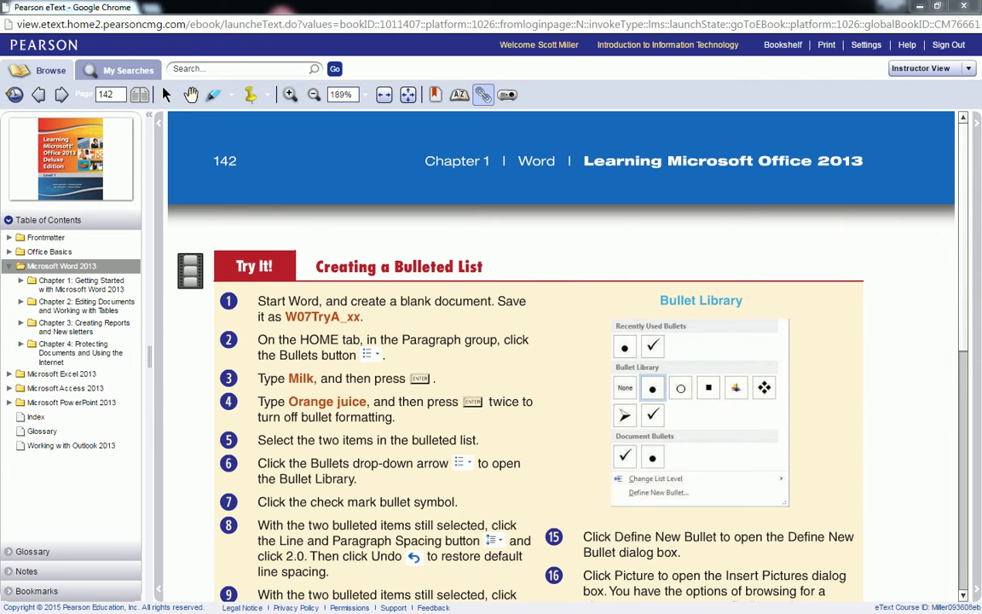
# Step: Switch to Word, create a blank document and save it as W07TryA-sm in the September 15 folder of My Documents
pyautogui.hotkey('alt', 'Tab')
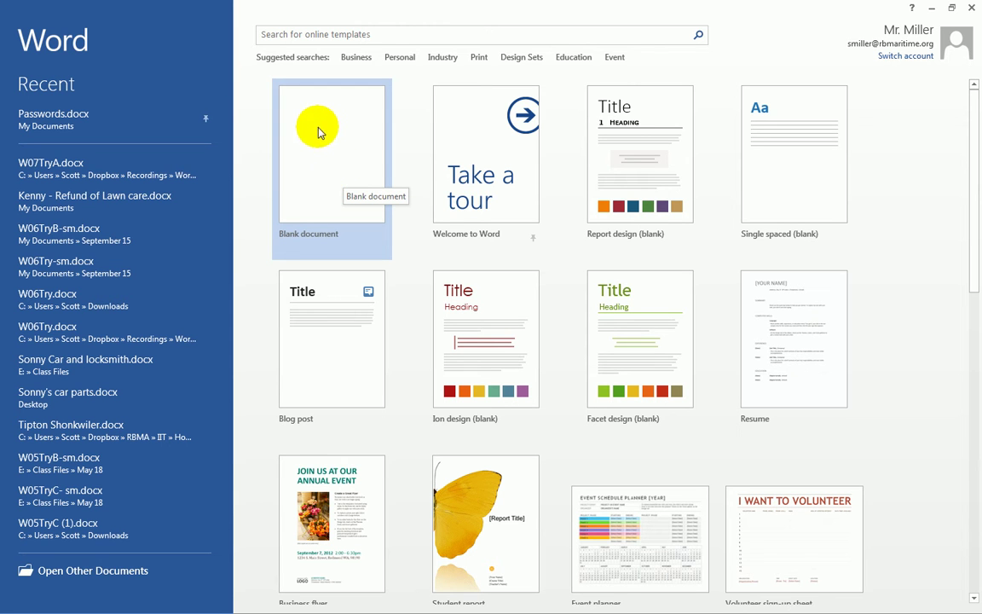
pyautogui.click(352, 164)
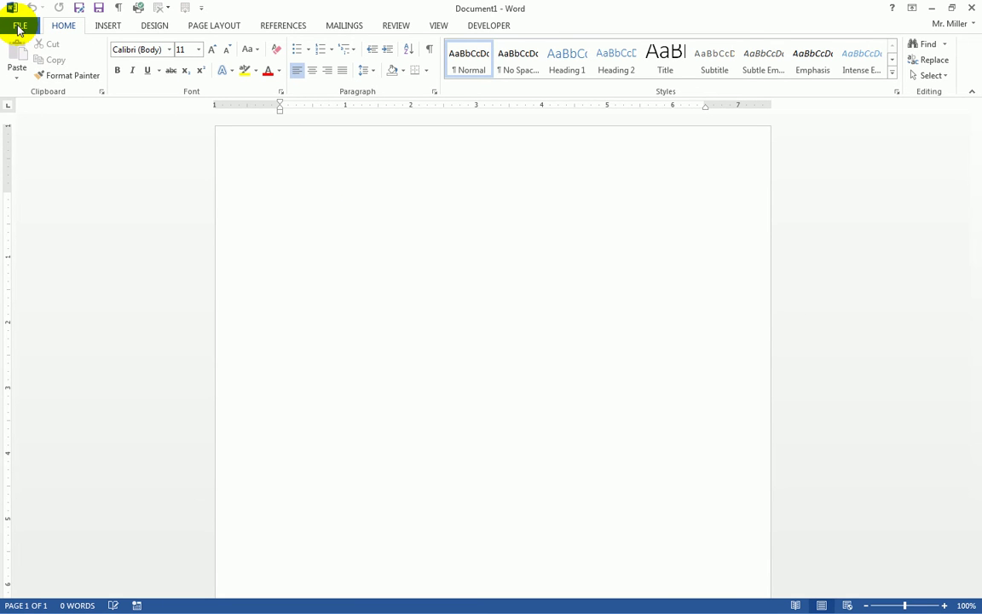
pyautogui.click(19, 28)
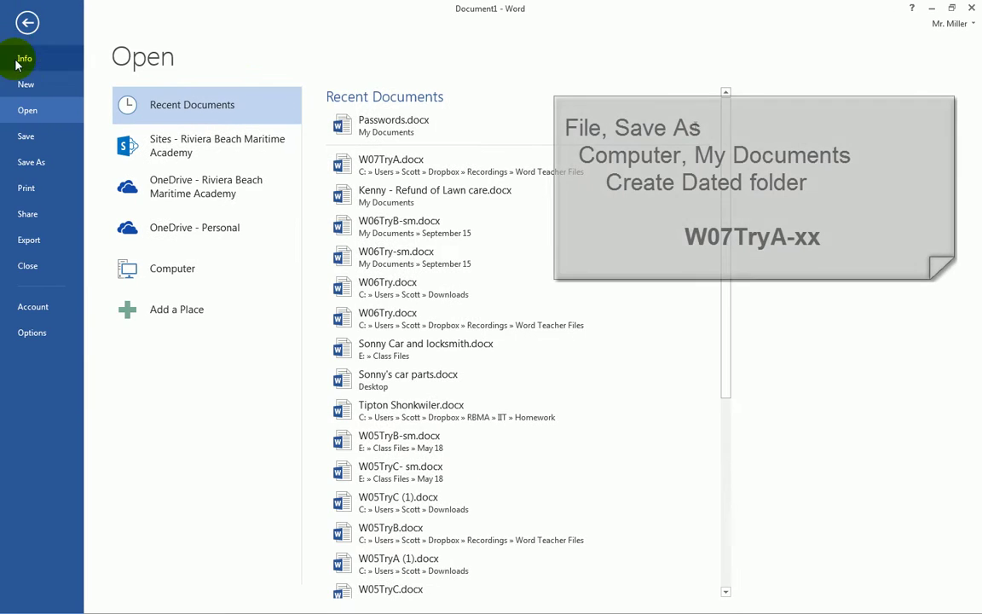
pyautogui.click(33, 163)
pyautogui.click(173, 233)
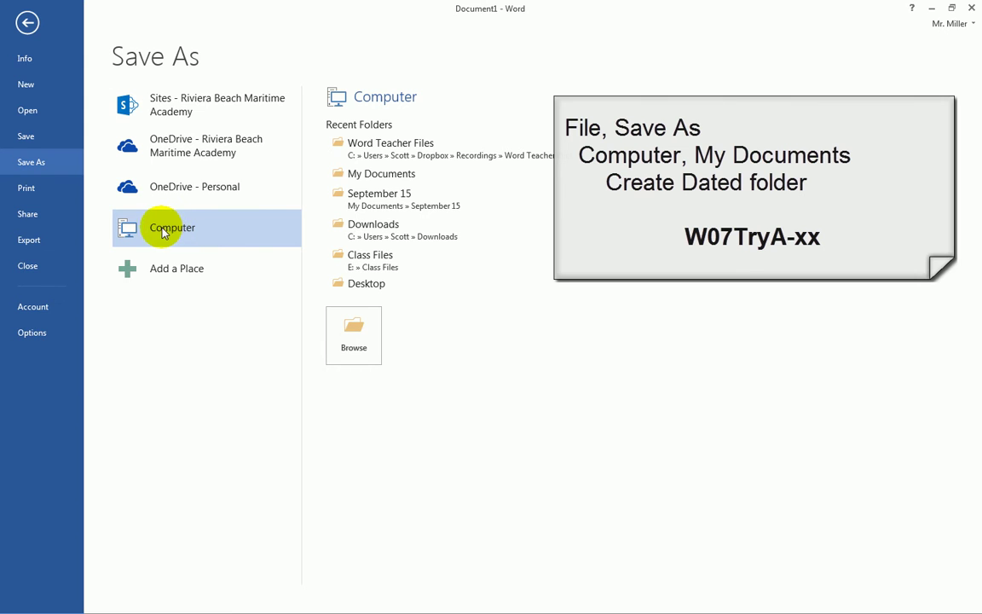
pyautogui.click(380, 174)
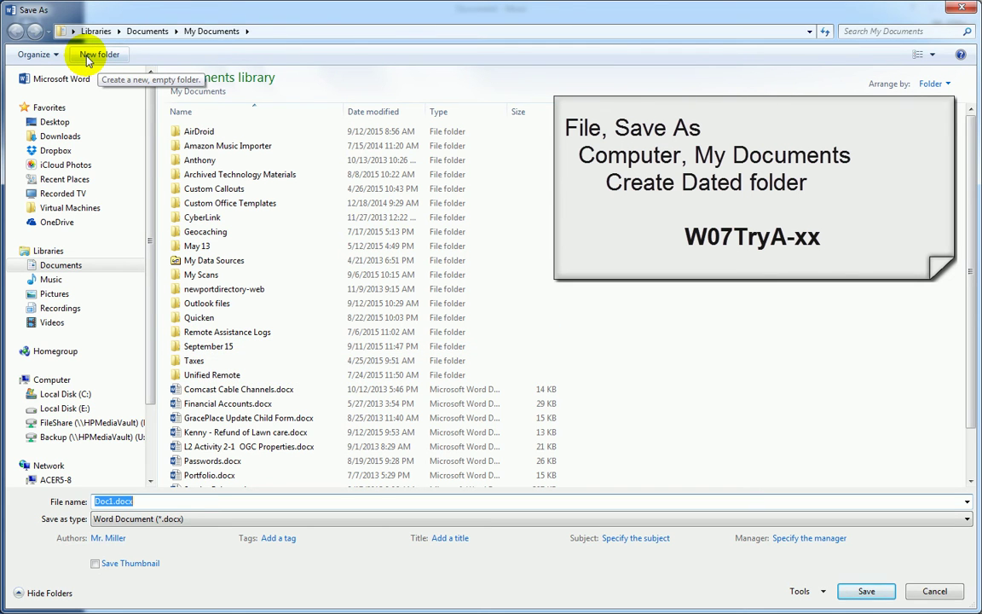
pyautogui.doubleClick(252, 346)
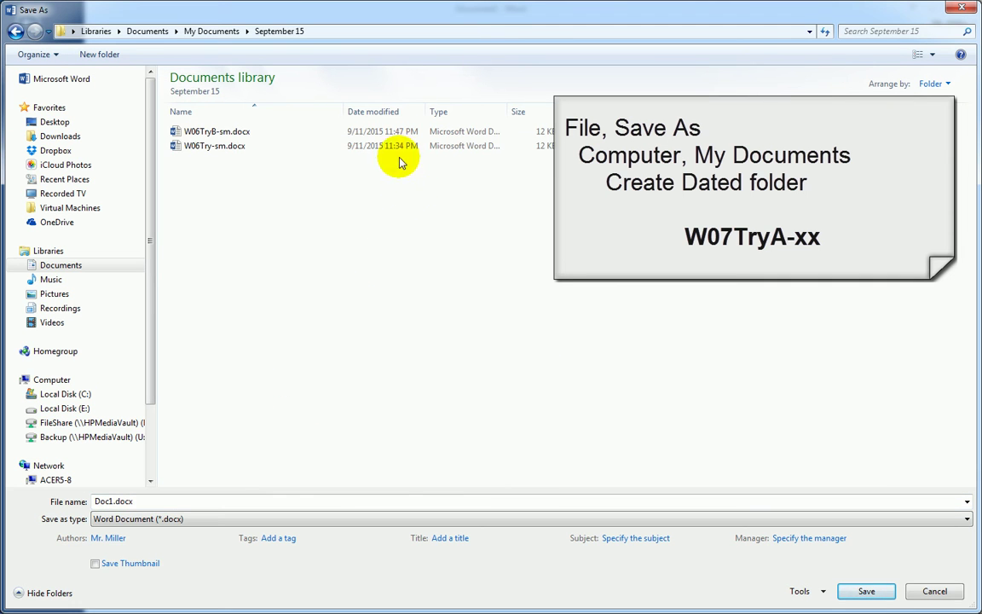
pyautogui.click(156, 501)
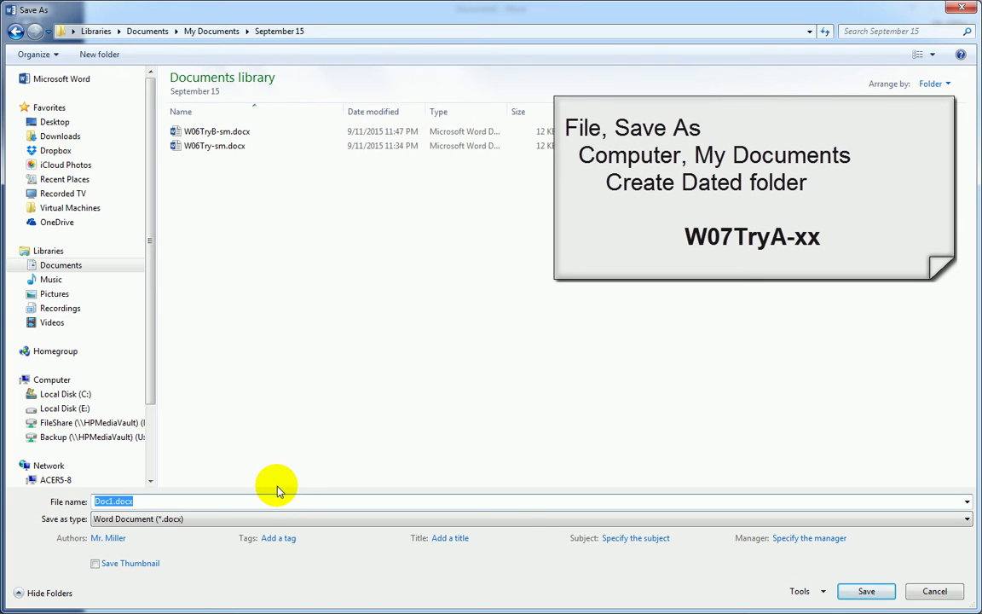
pyautogui.write('W07TryA-sm')
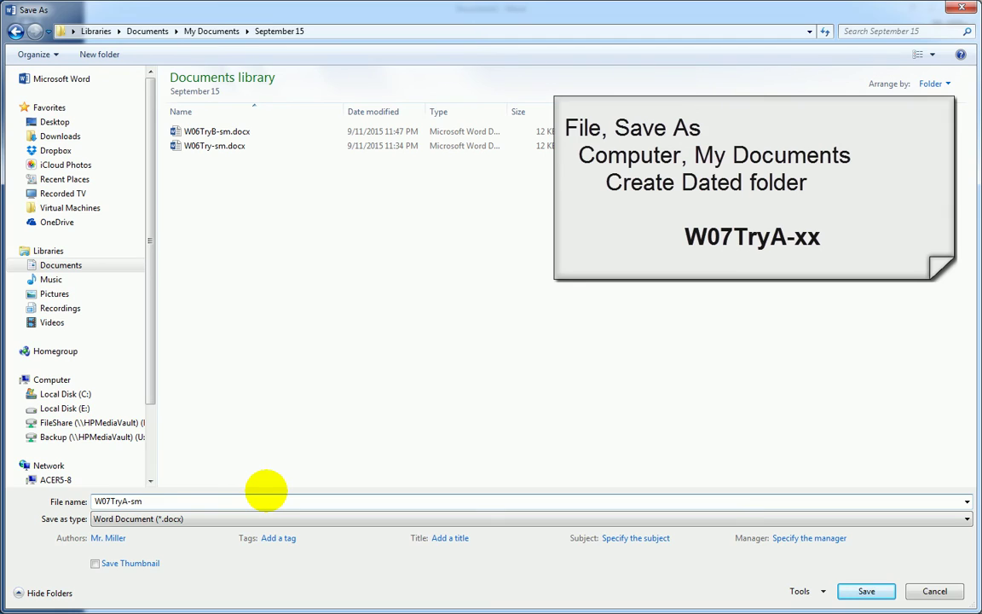
pyautogui.press('Return')
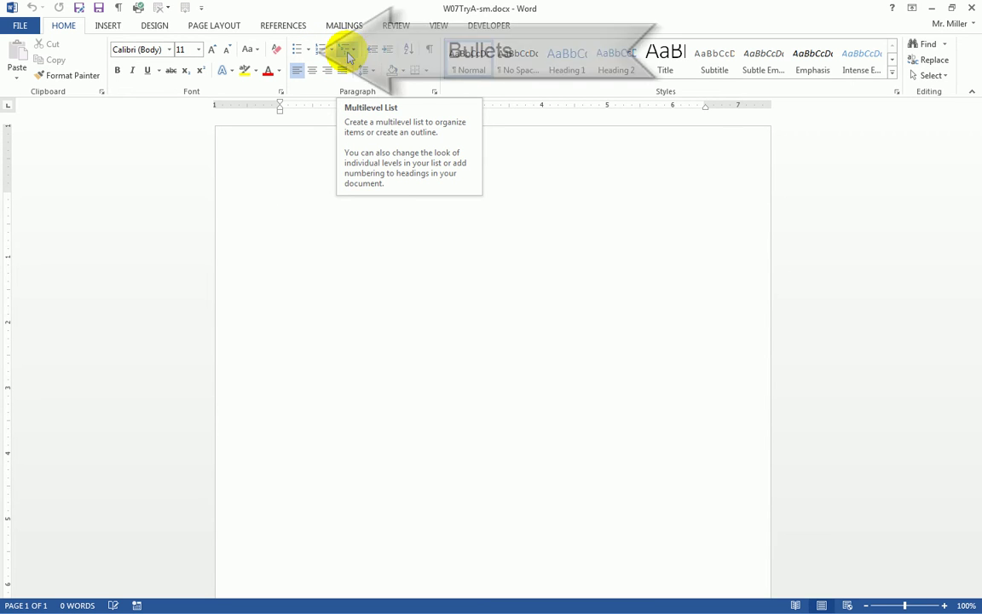
# Step: Create a bulleted list with the two items Milk and Orange Juice
pyautogui.click(298, 53)
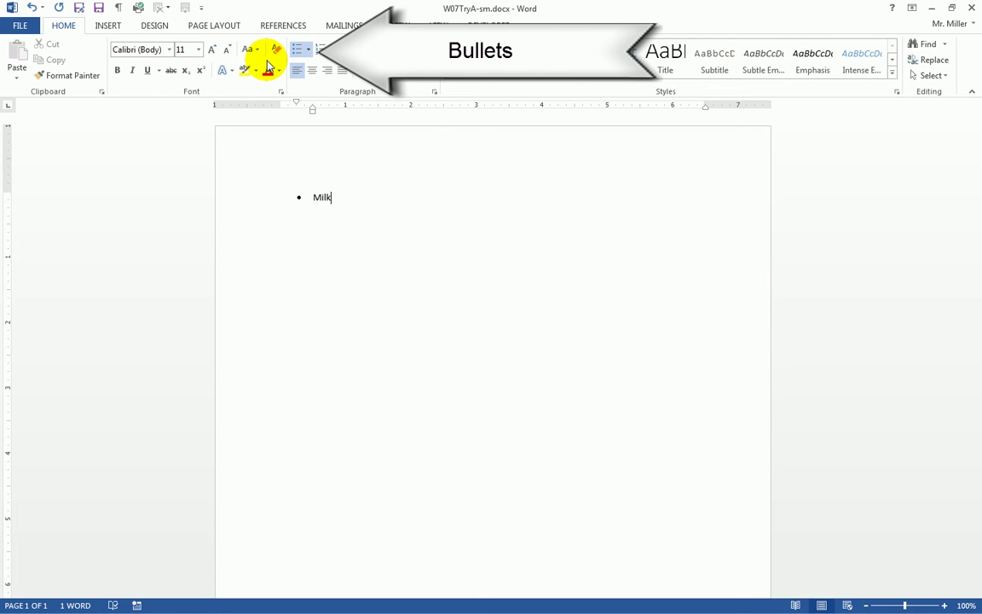
pyautogui.write('Milk')
pyautogui.press('Return')
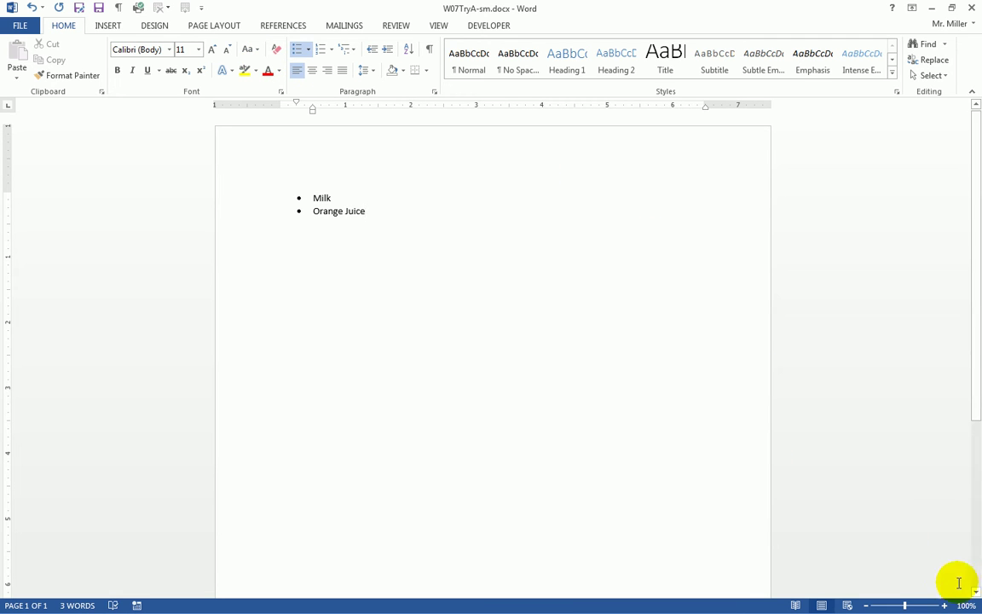
# Step: Change the bullets of both list items, Milk and Orange Juice, to the arrowhead style from the Bullet Library
pyautogui.click(944, 606)
pyautogui.click(944, 606)
pyautogui.click(944, 605)
pyautogui.click(944, 605)
pyautogui.click(944, 605)
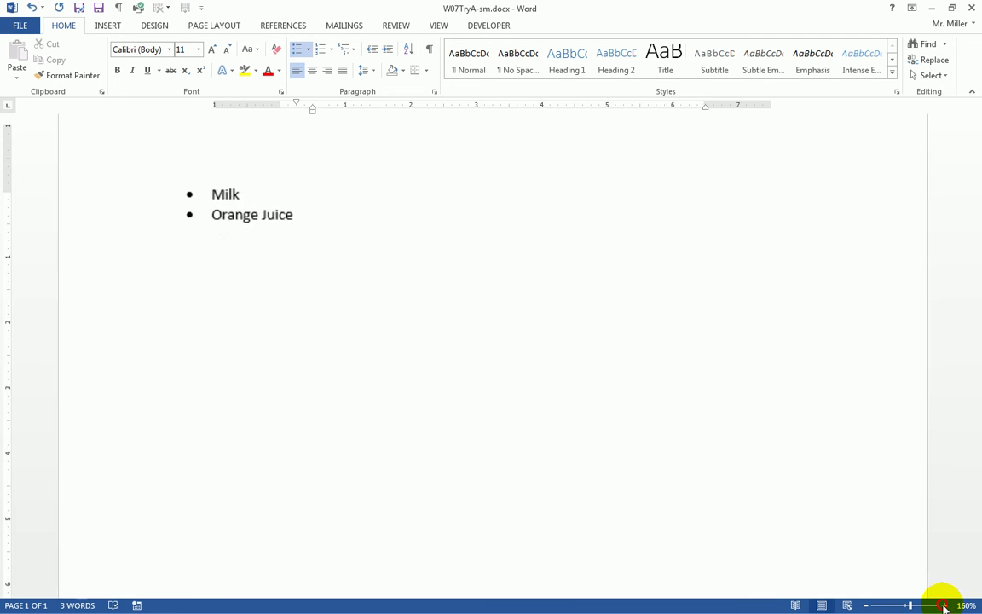
pyautogui.click(944, 605)
pyautogui.click(944, 606)
pyautogui.click(944, 605)
pyautogui.click(944, 605)
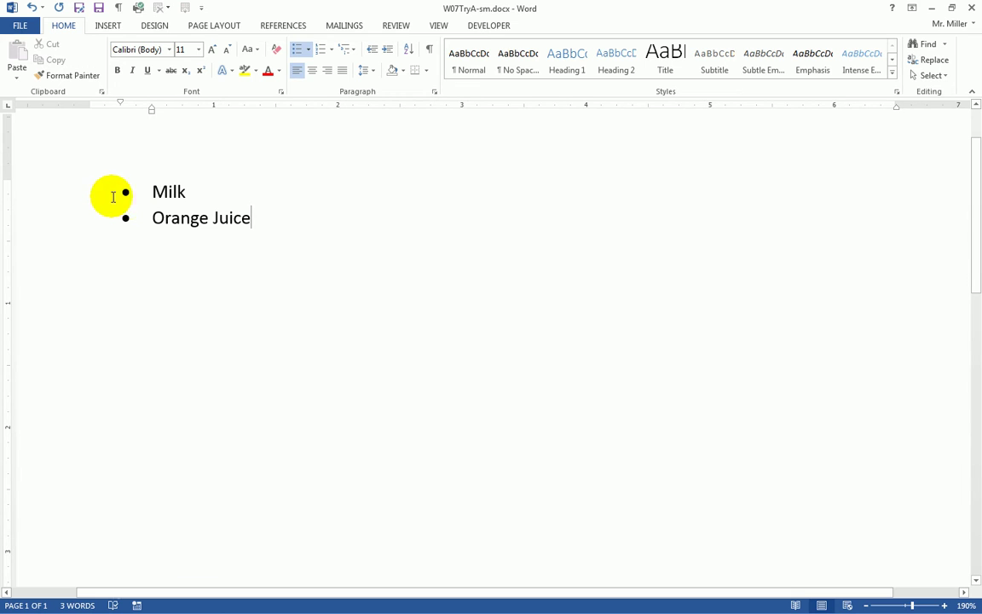
pyautogui.click(38, 190)
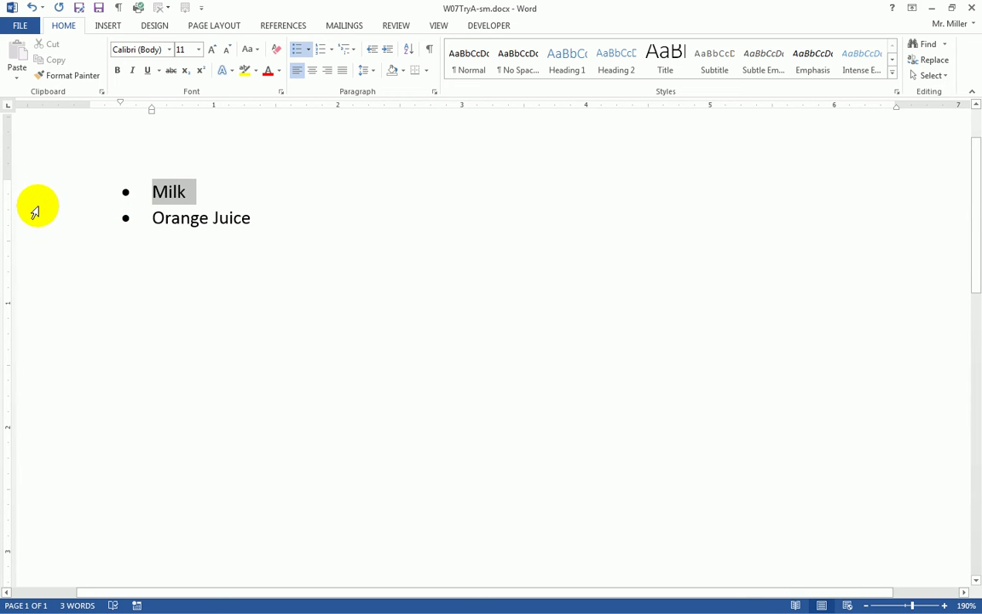
pyautogui.moveTo(35, 209); pyautogui.dragTo(35, 219)
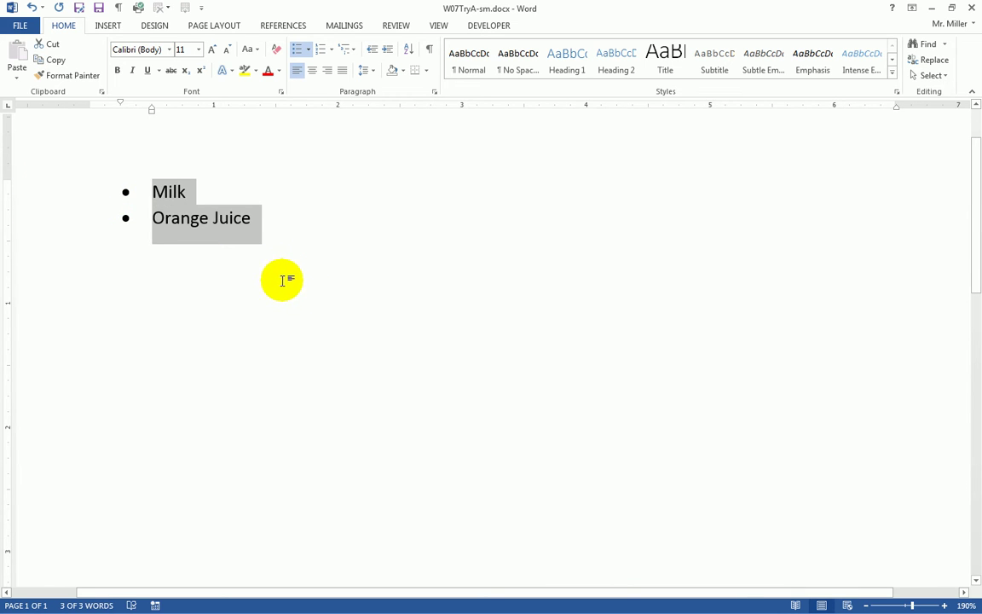
pyautogui.click(310, 51)
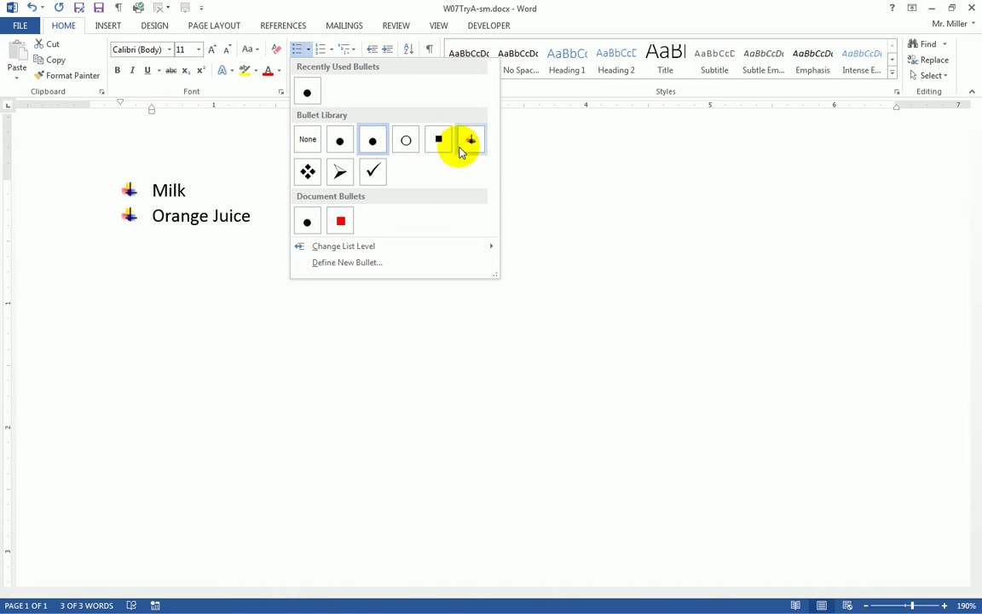
pyautogui.click(341, 173)
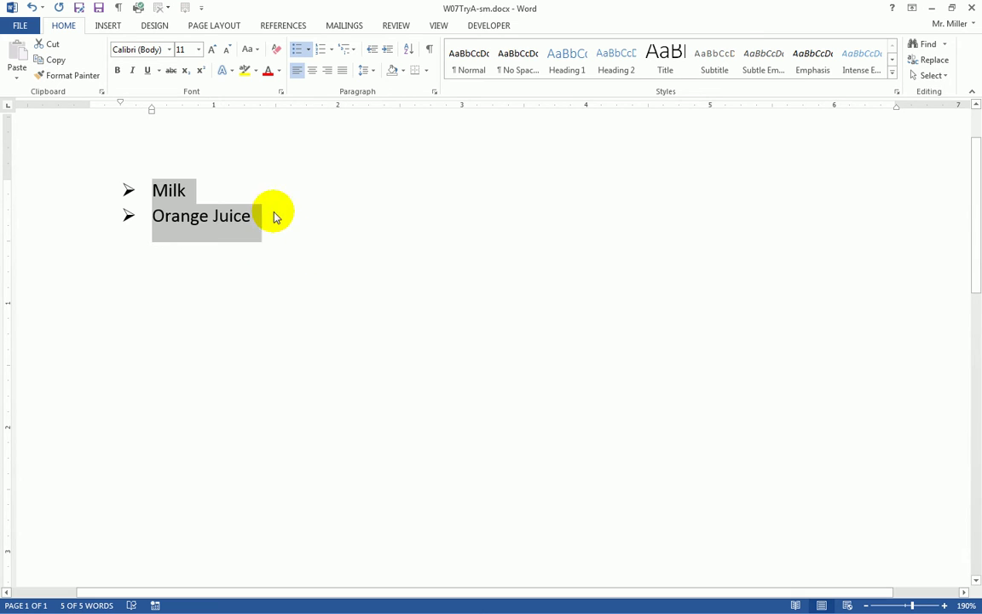
# Step: Set the line spacing of the two selected list items to 2.0
pyautogui.click(368, 73)
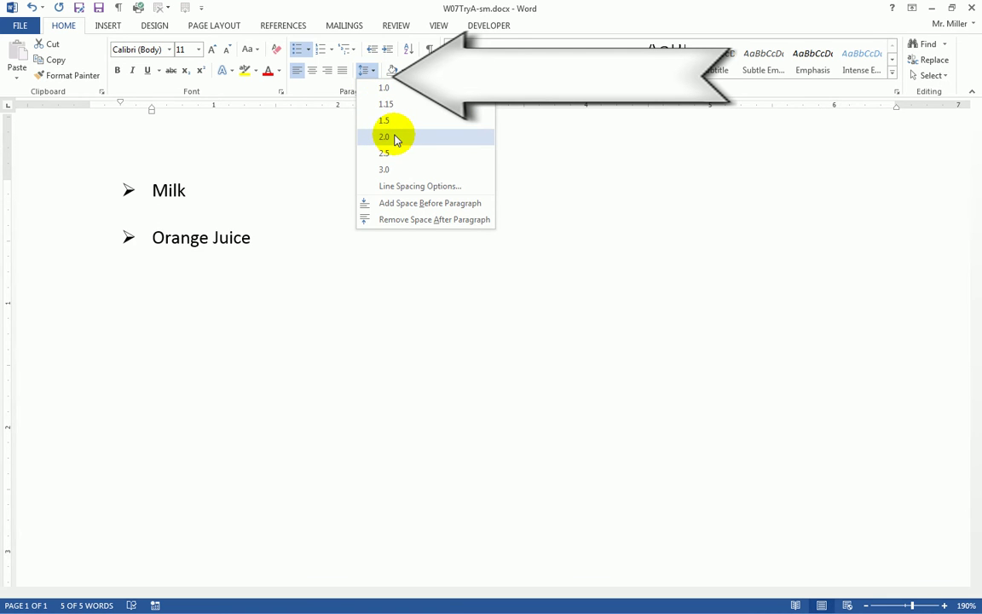
pyautogui.click(394, 138)
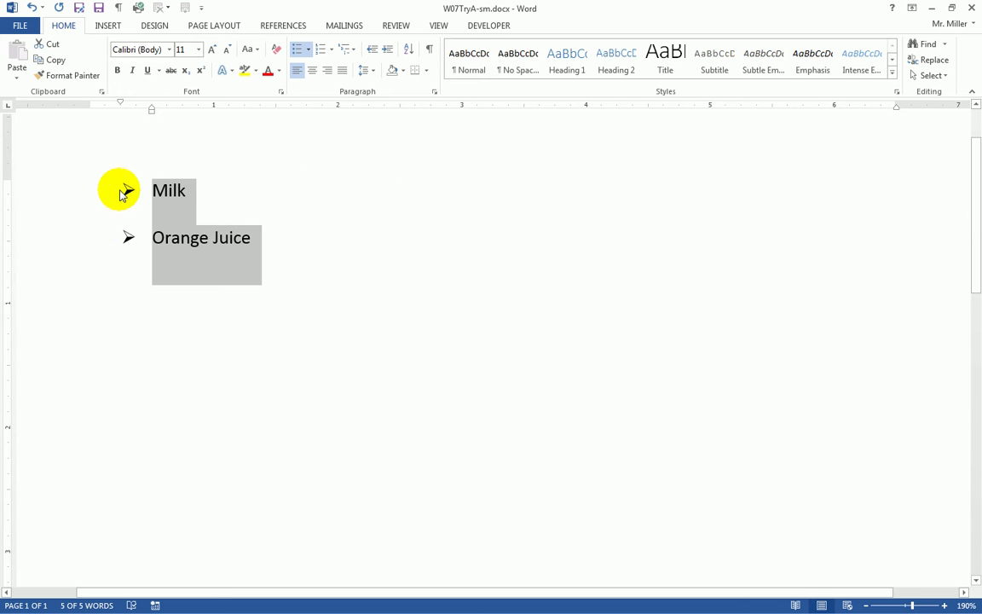
# Step: Start defining a new bullet for the selected items and open its symbol selection
pyautogui.click(310, 51)
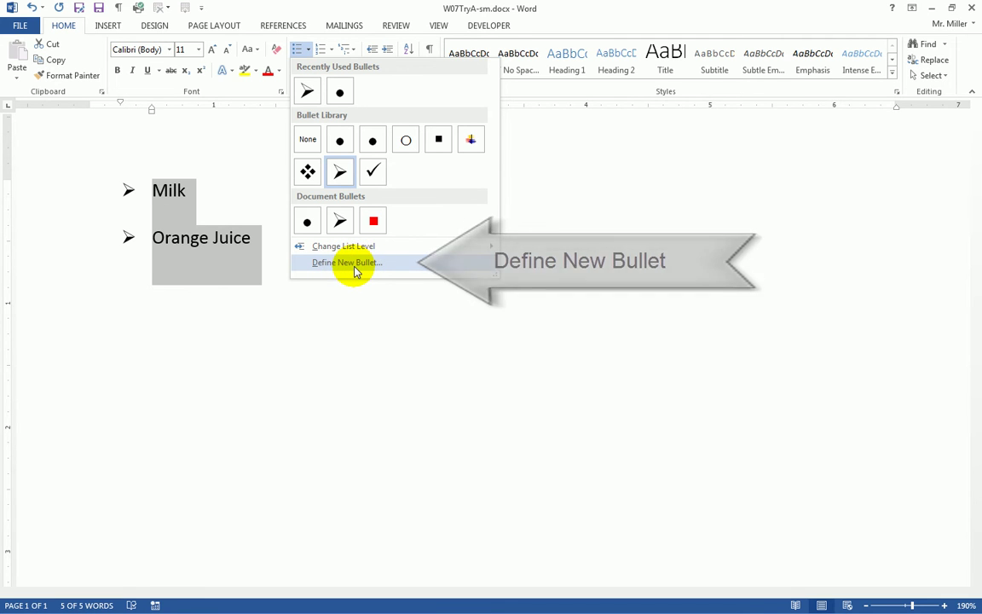
pyautogui.click(354, 266)
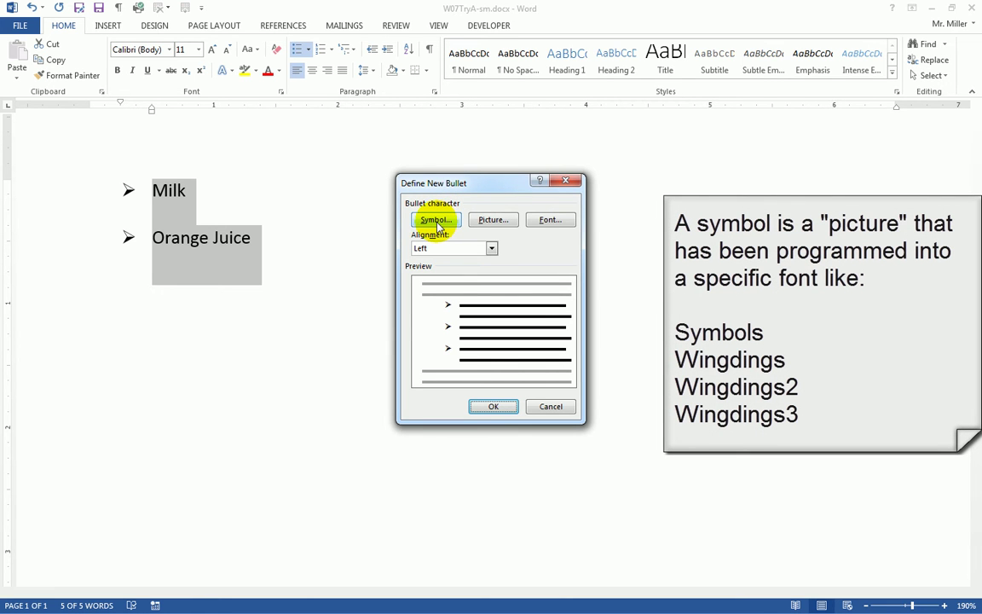
pyautogui.click(436, 221)
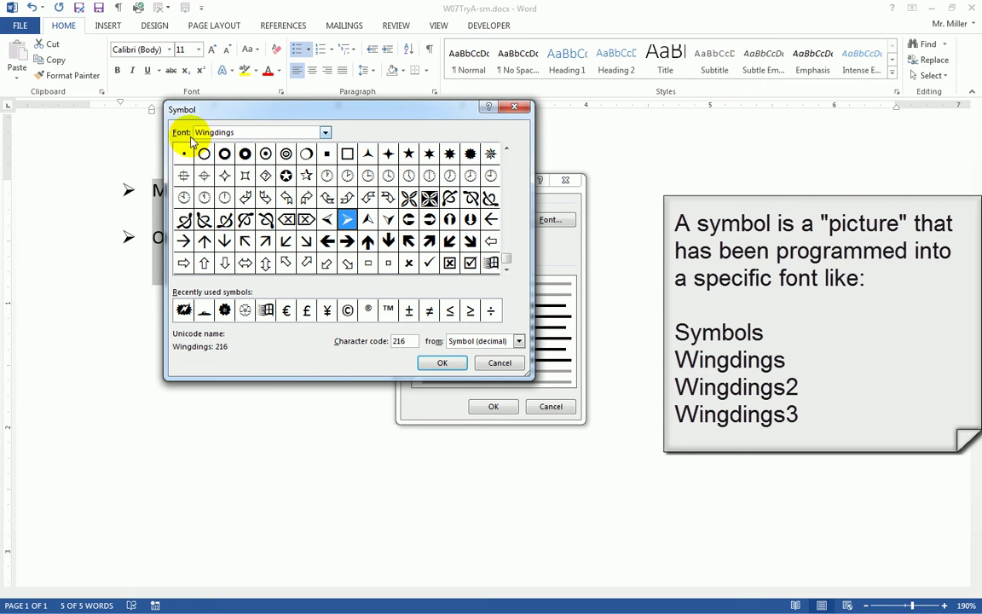
# Step: Display the characters of the Symbol font as candidates for the new bullet
pyautogui.click(325, 133)
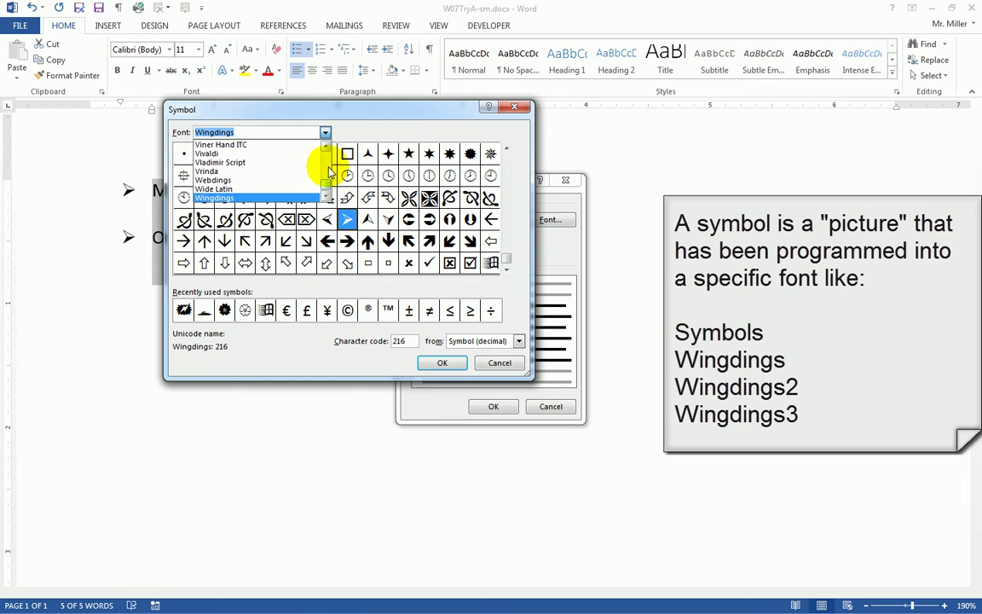
pyautogui.click(328, 148)
pyautogui.click(327, 148)
pyautogui.click(328, 148)
pyautogui.click(328, 148)
pyautogui.click(328, 148)
pyautogui.click(327, 149)
pyautogui.click(327, 148)
pyautogui.click(328, 148)
pyautogui.click(328, 148)
pyautogui.click(327, 149)
pyautogui.click(328, 148)
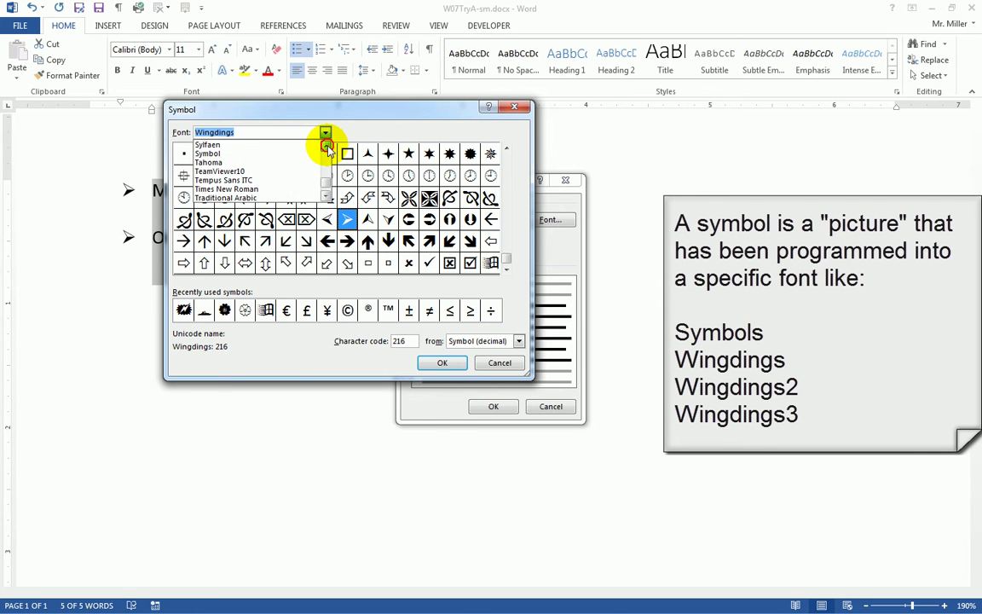
pyautogui.click(209, 154)
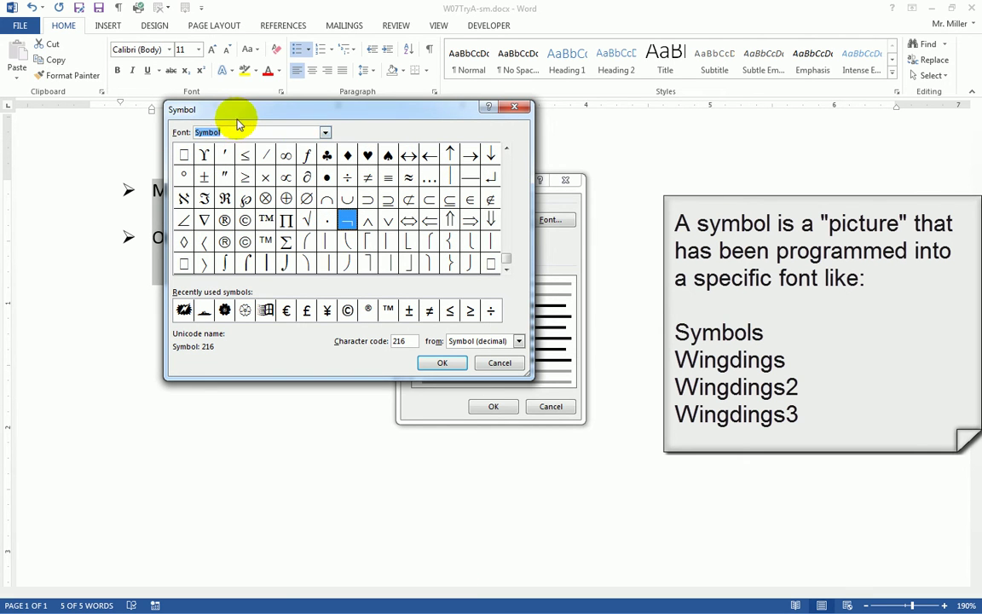
pyautogui.moveTo(237, 118); pyautogui.dragTo(247, 123)
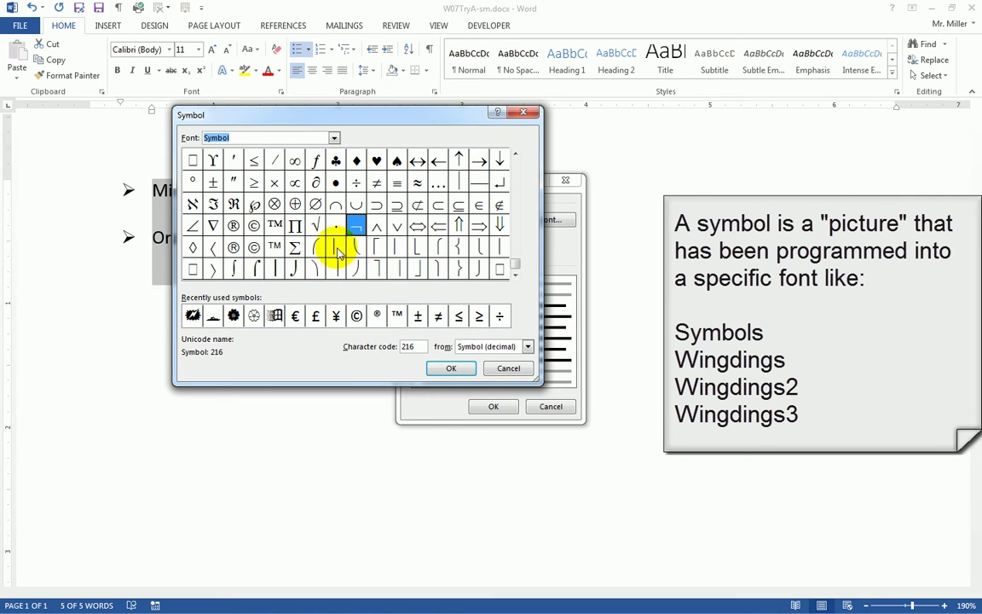
# Step: Display the Wingdings characters in the symbol selection instead of the Symbol font
pyautogui.click(335, 139)
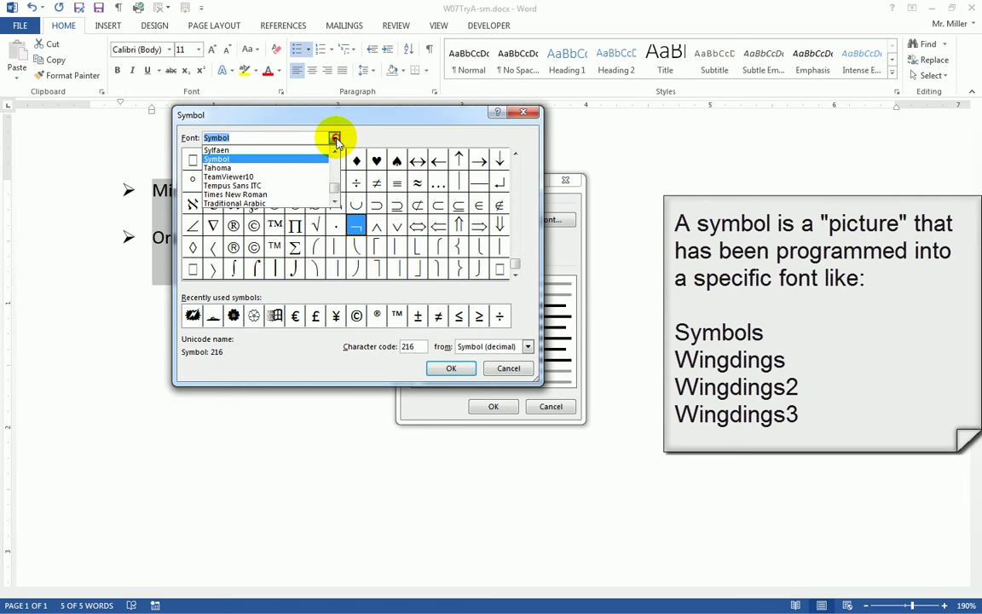
pyautogui.click(334, 203)
pyautogui.click(334, 202)
pyautogui.click(334, 203)
pyautogui.click(334, 203)
pyautogui.click(334, 202)
pyautogui.click(334, 203)
pyautogui.click(335, 203)
pyautogui.click(334, 203)
pyautogui.click(334, 202)
pyautogui.click(334, 203)
pyautogui.click(334, 203)
pyautogui.click(334, 203)
pyautogui.click(334, 203)
pyautogui.click(334, 203)
pyautogui.click(335, 203)
pyautogui.click(334, 202)
pyautogui.click(335, 203)
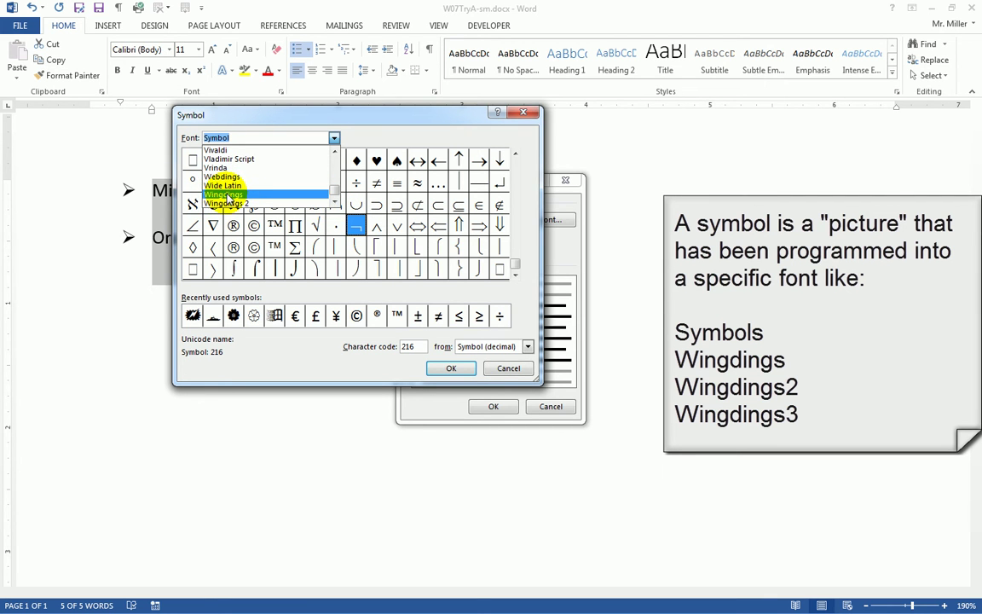
pyautogui.click(227, 195)
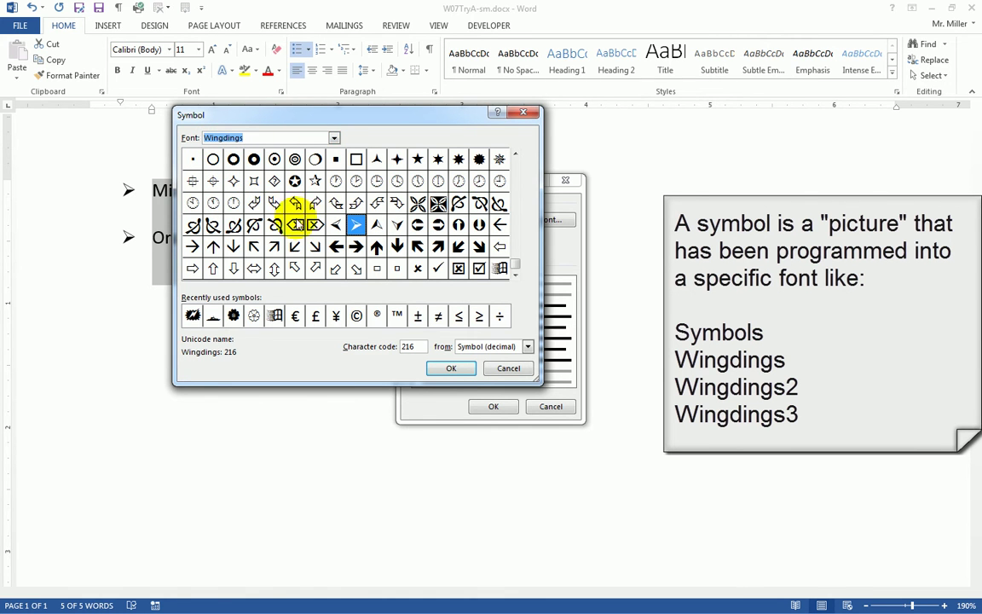
# Step: View the symbols of the Wingdings 2 font and those of the Wingdings 3 font
pyautogui.click(334, 137)
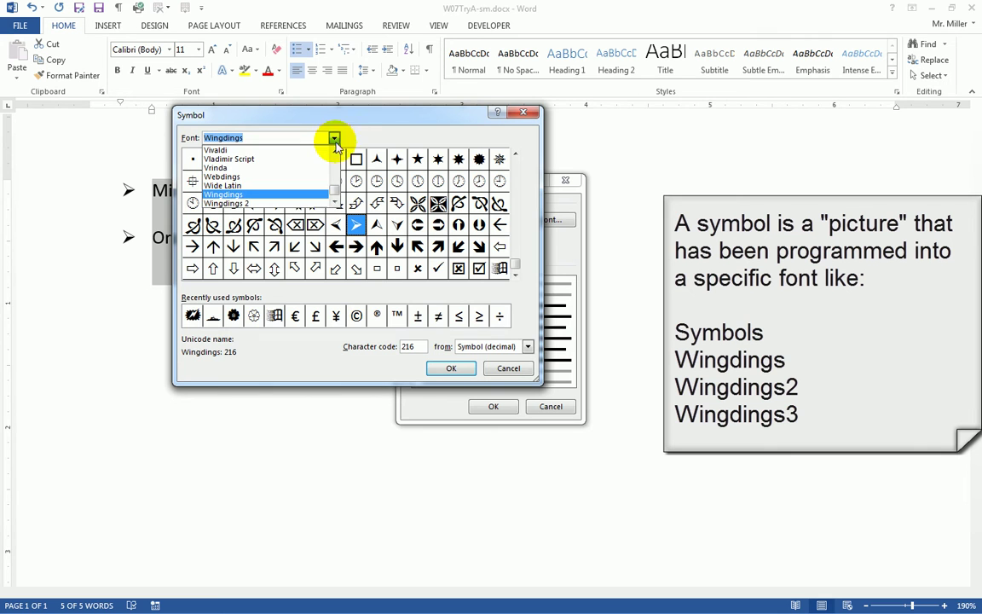
pyautogui.click(245, 196)
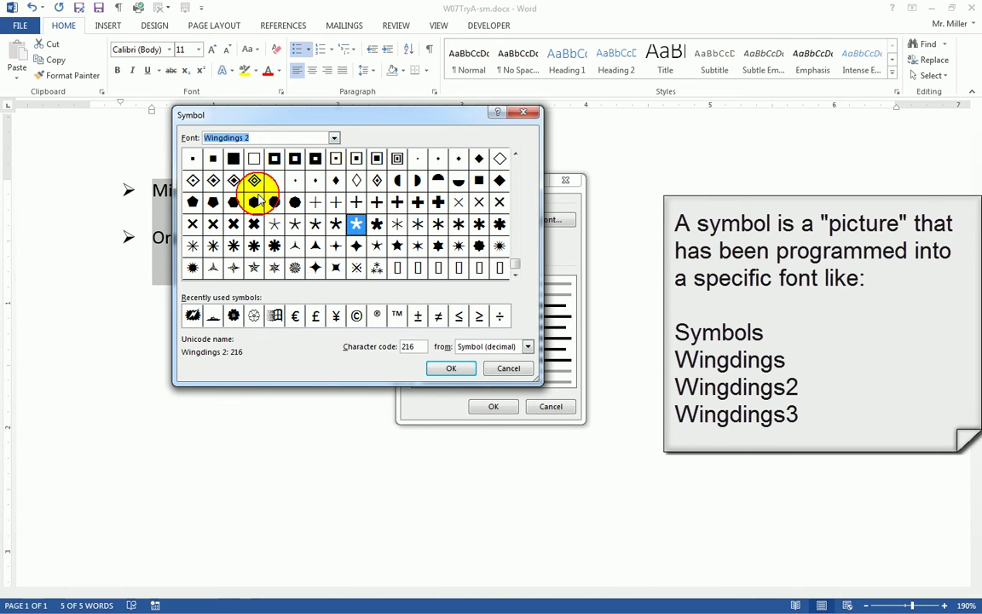
pyautogui.click(333, 138)
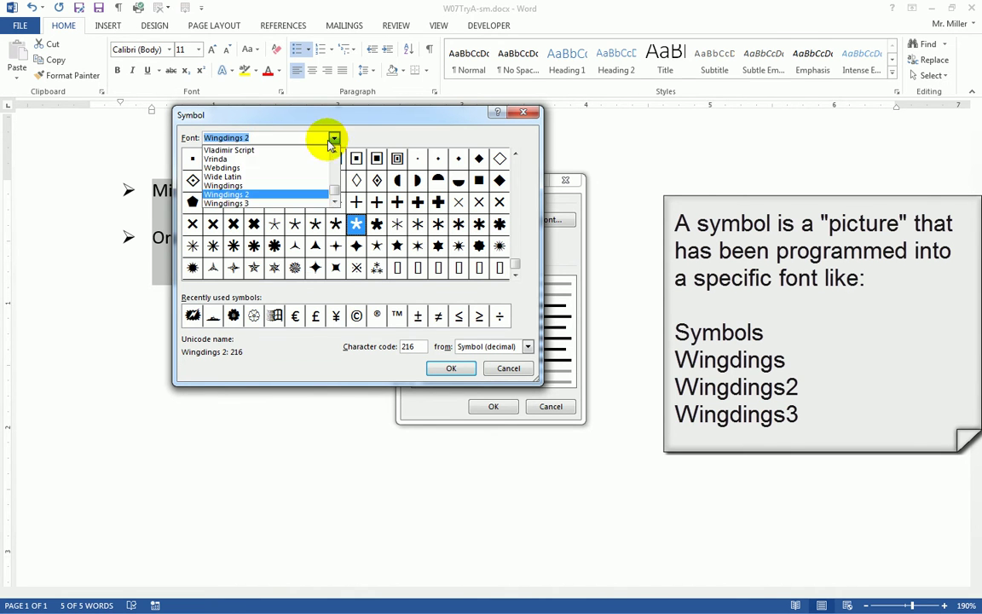
pyautogui.click(275, 204)
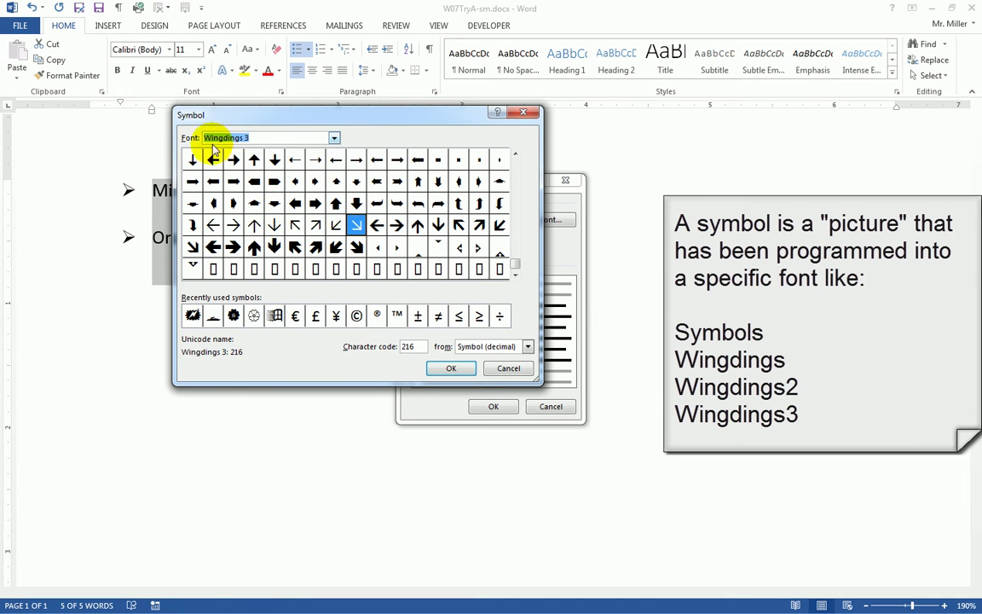
# Step: Choose the heart character from the Symbol font and apply it as the bullet for the selected items
pyautogui.click(335, 139)
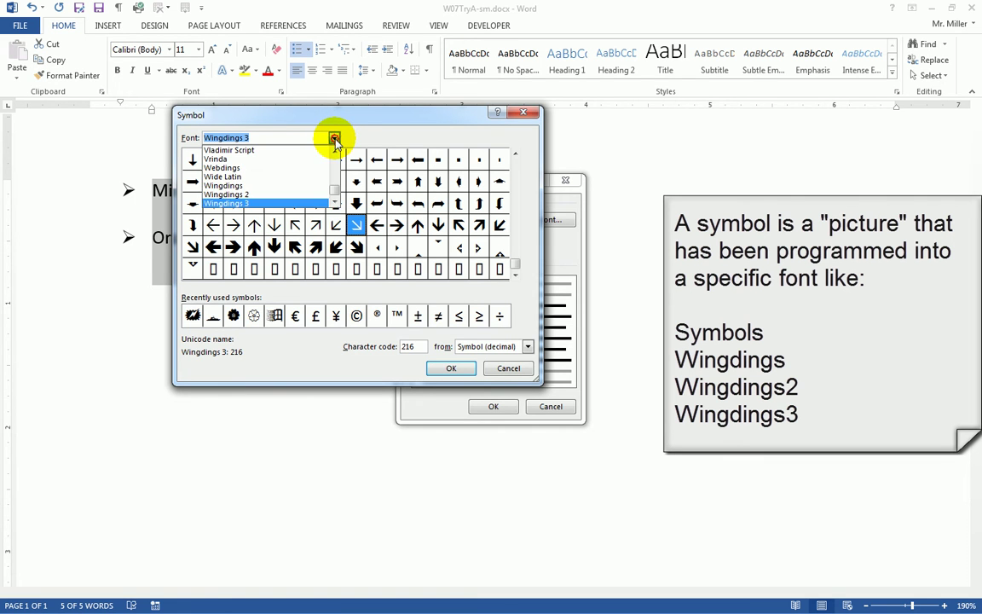
pyautogui.scroll(7, 336, 156)
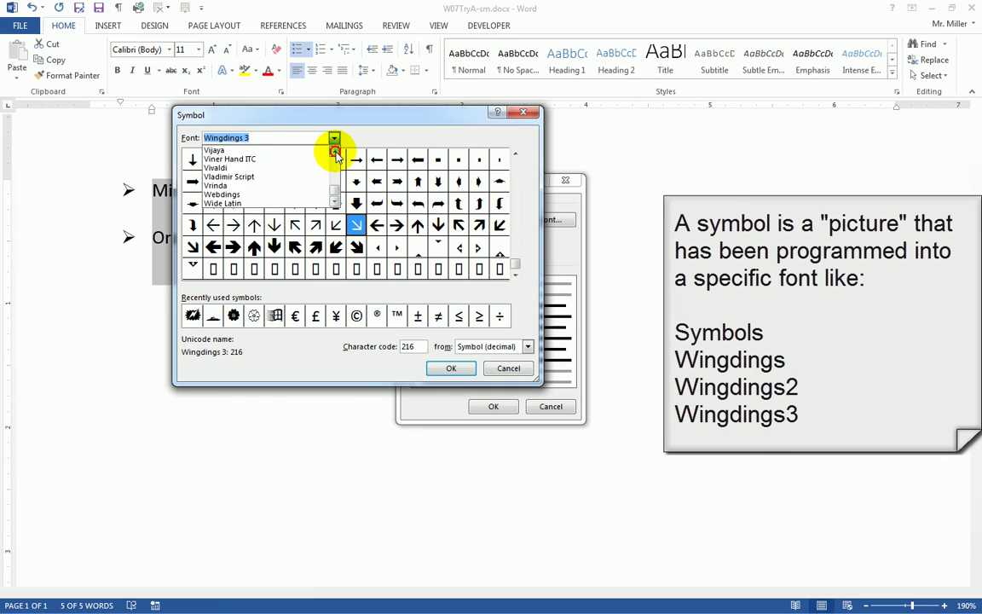
pyautogui.scroll(5, 336, 156)
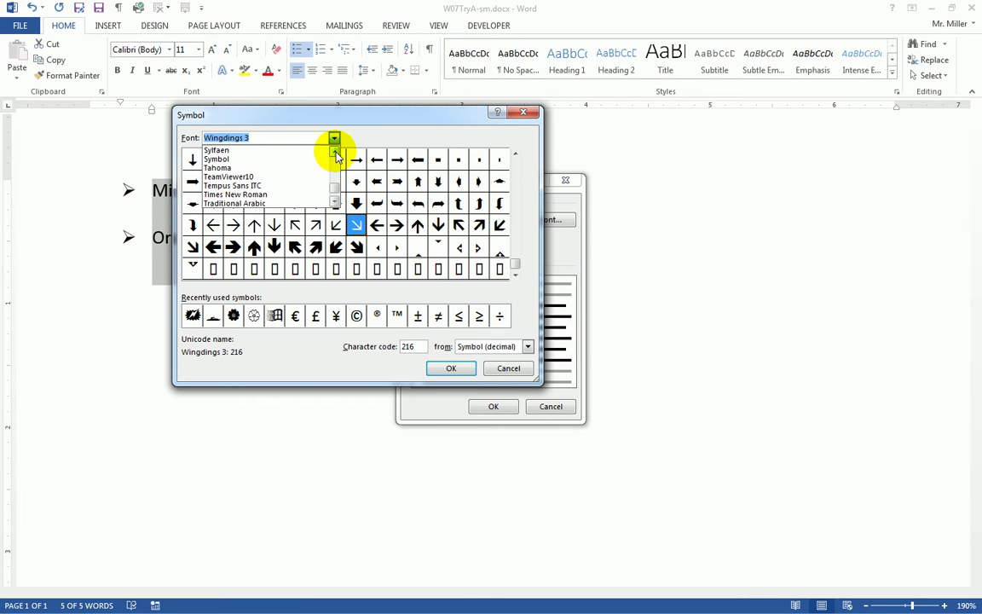
pyautogui.click(259, 158)
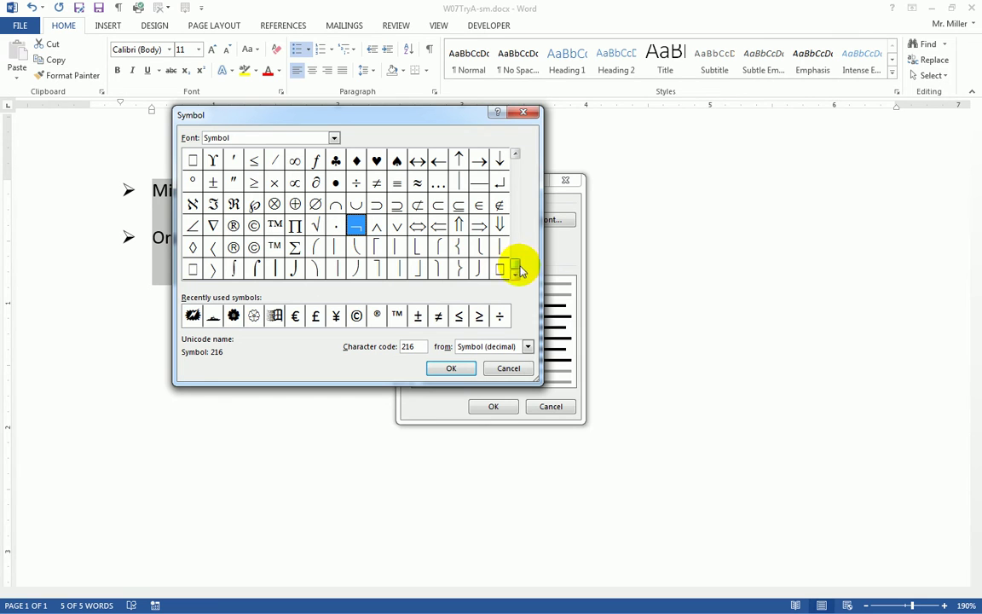
pyautogui.click(379, 164)
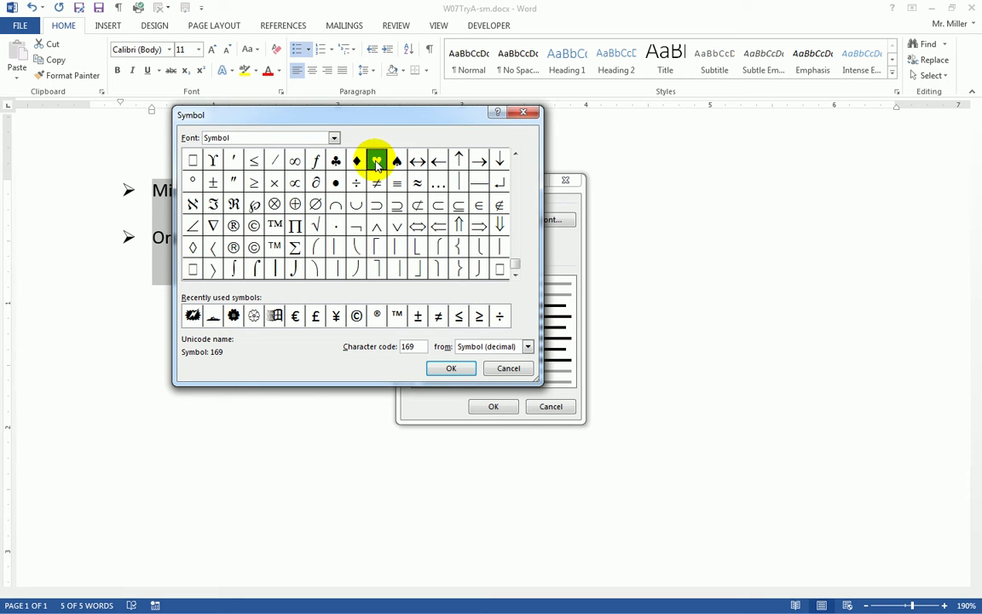
pyautogui.click(451, 370)
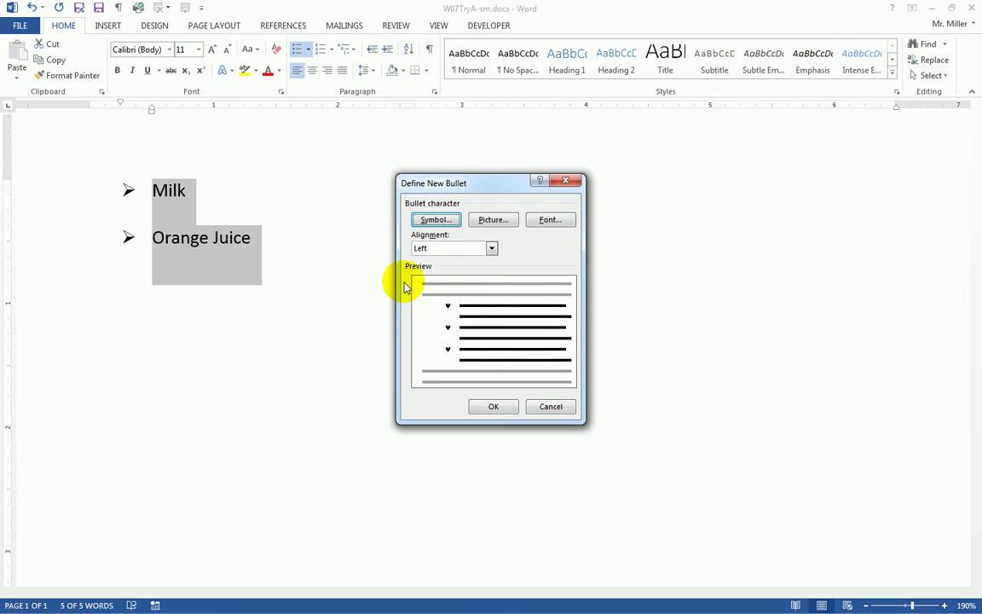
pyautogui.click(495, 407)
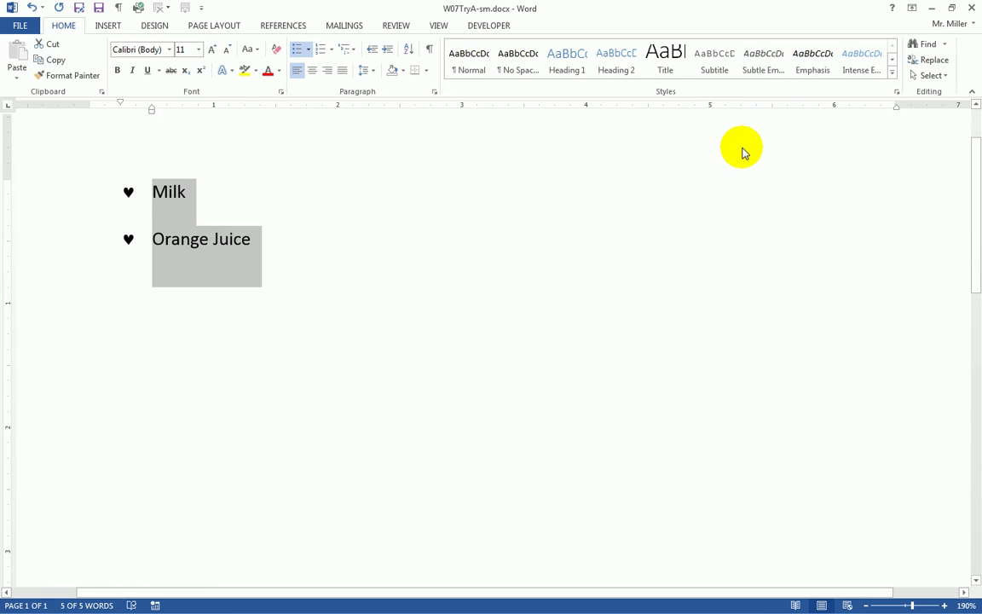
# Step: Minimize the document window and open the IIT folder inside the ClassFiles folder on the desktop
pyautogui.click(934, 10)
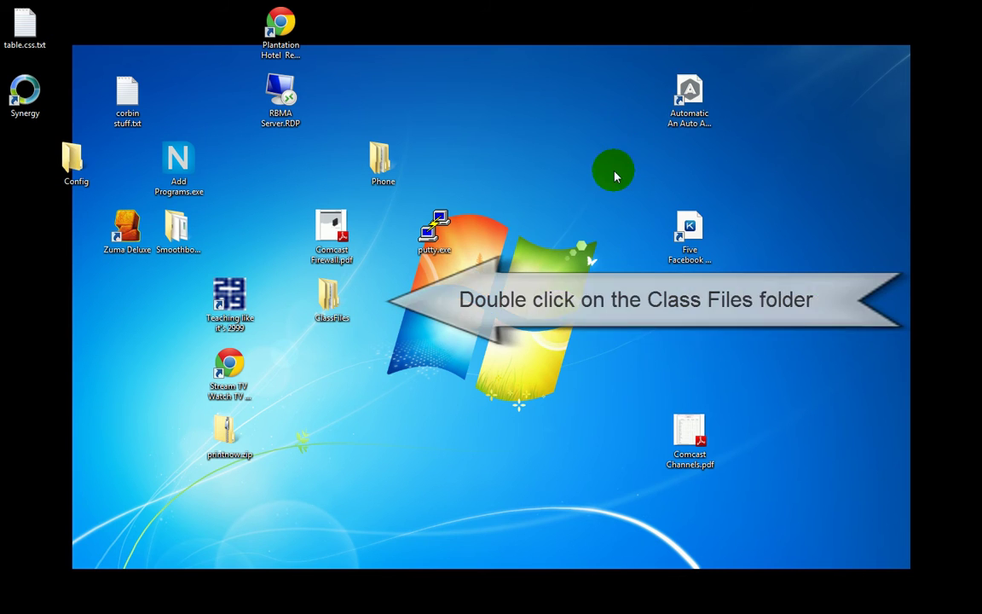
pyautogui.doubleClick(331, 295)
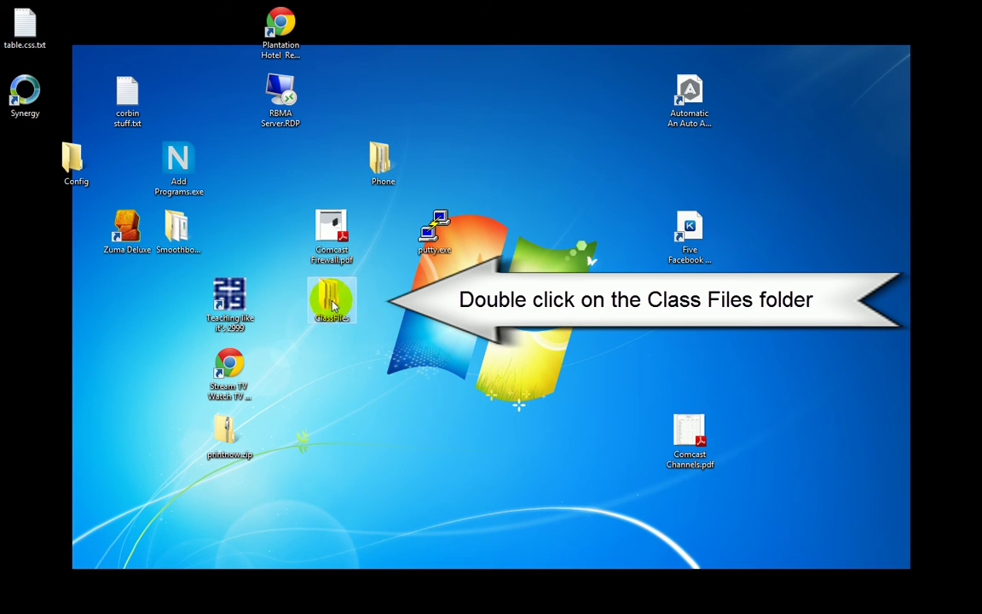
pyautogui.click(327, 297)
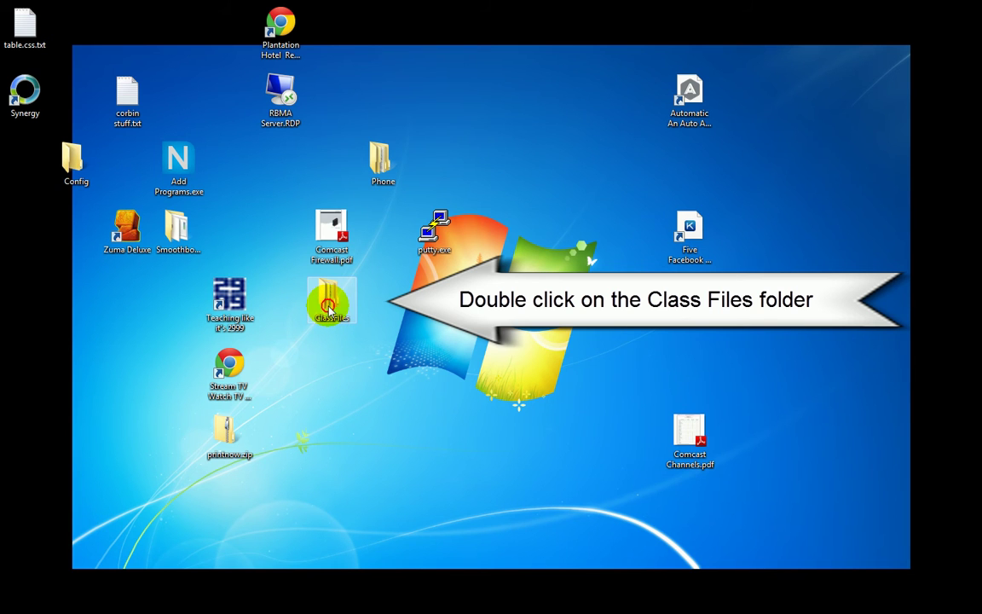
pyautogui.doubleClick(330, 311)
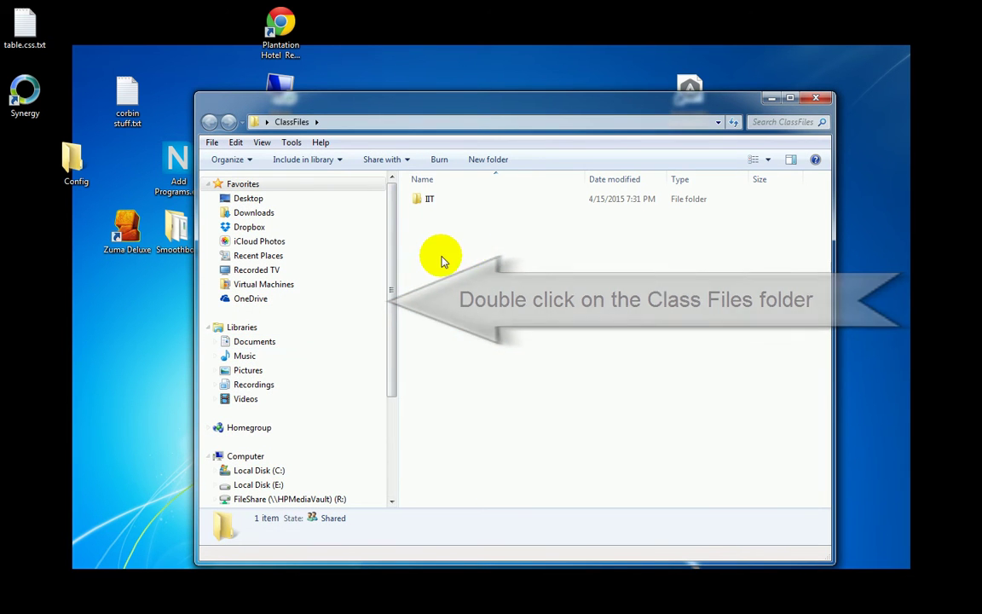
pyautogui.doubleClick(441, 203)
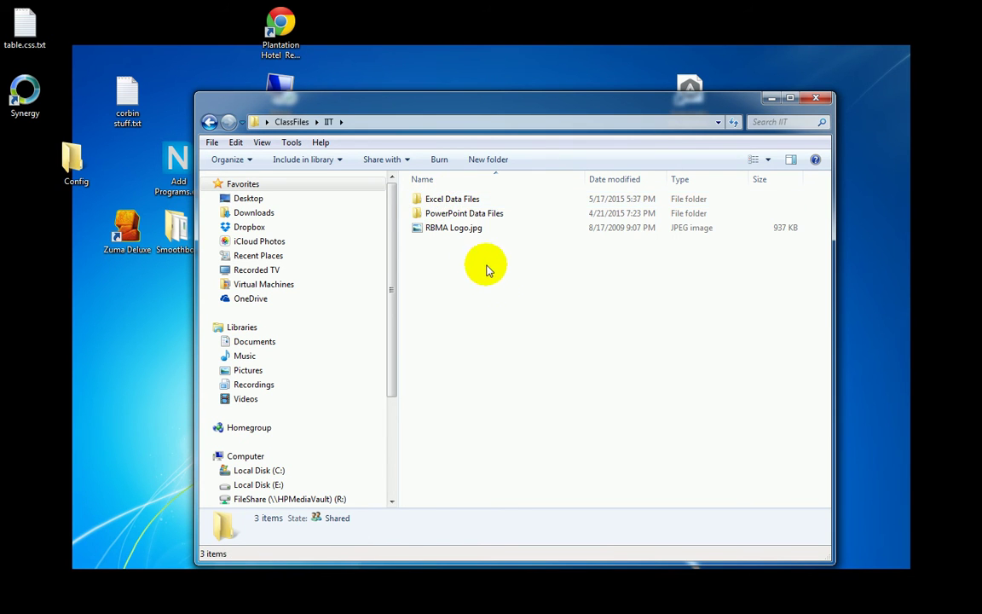
# Step: Put the RBMA Logo.jpg file from the IIT folder into the Pictures library
pyautogui.click(430, 232)
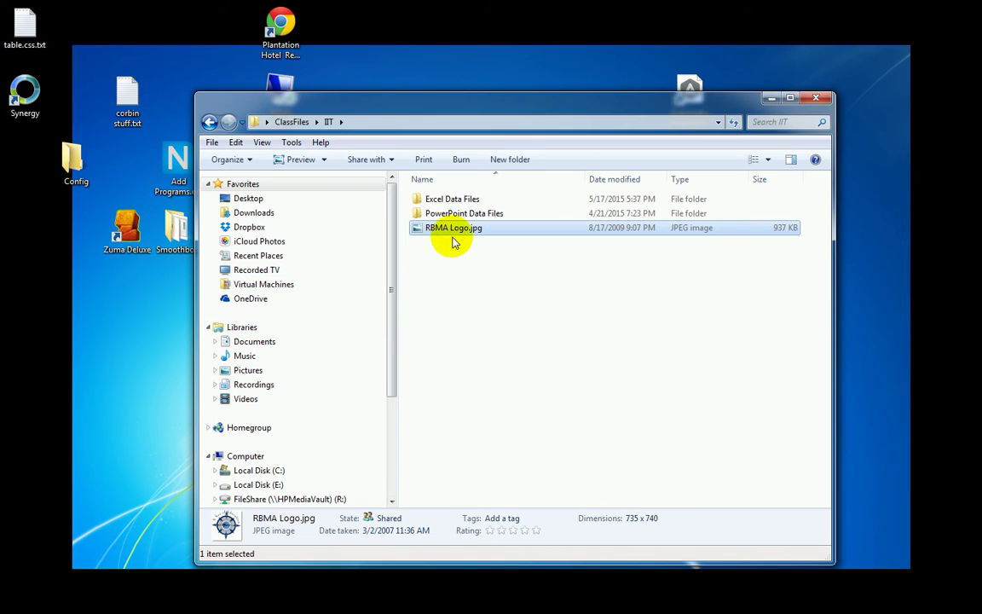
pyautogui.scroll(-1, 392, 264)
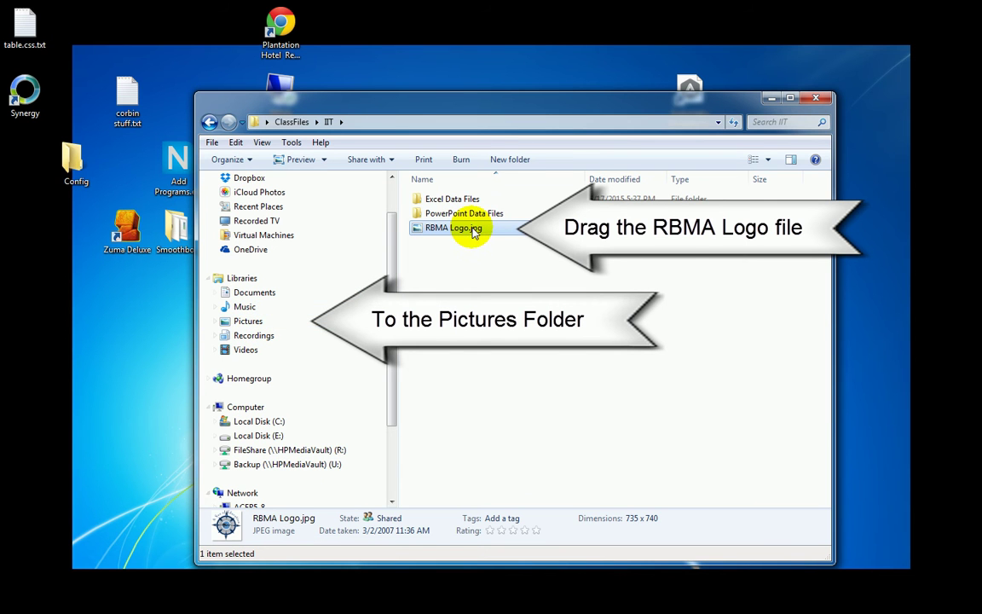
pyautogui.moveTo(477, 229); pyautogui.dragTo(247, 324)
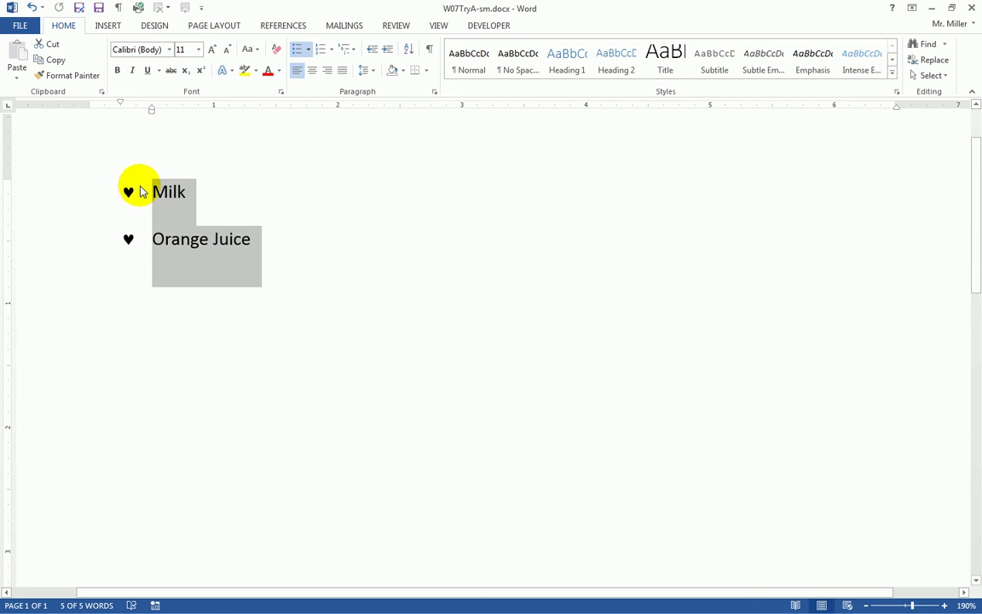
# Step: Return to the Word document, start defining a picture bullet for the selected items, and browse the computer for the image file
pyautogui.click(308, 49)
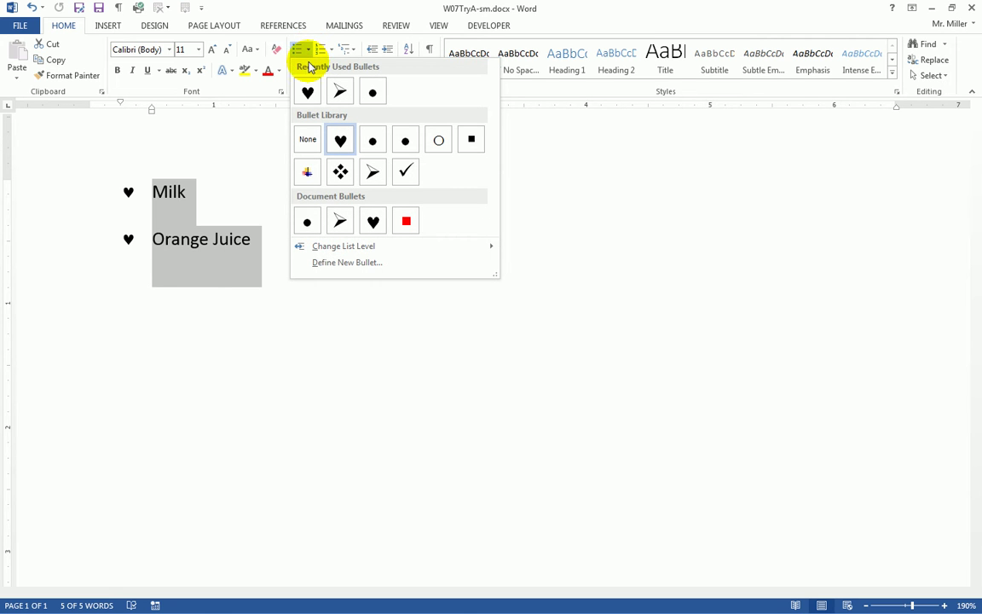
pyautogui.click(372, 266)
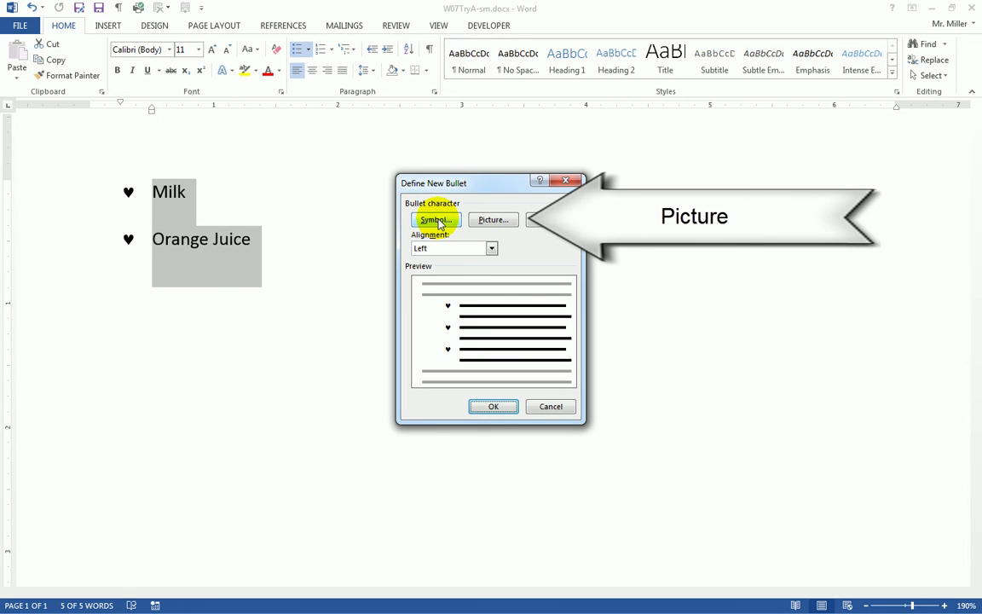
pyautogui.click(492, 220)
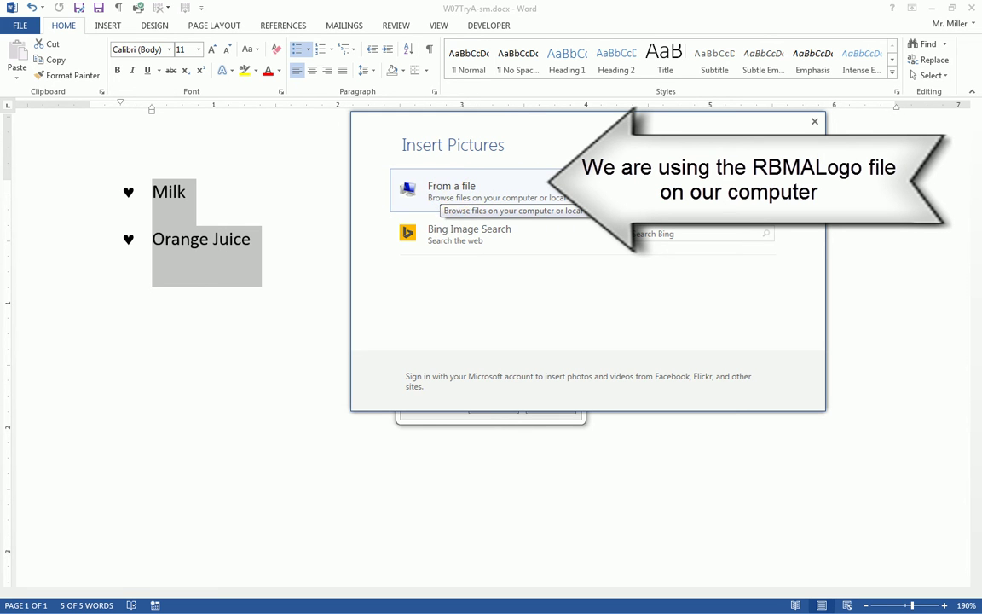
pyautogui.click(452, 188)
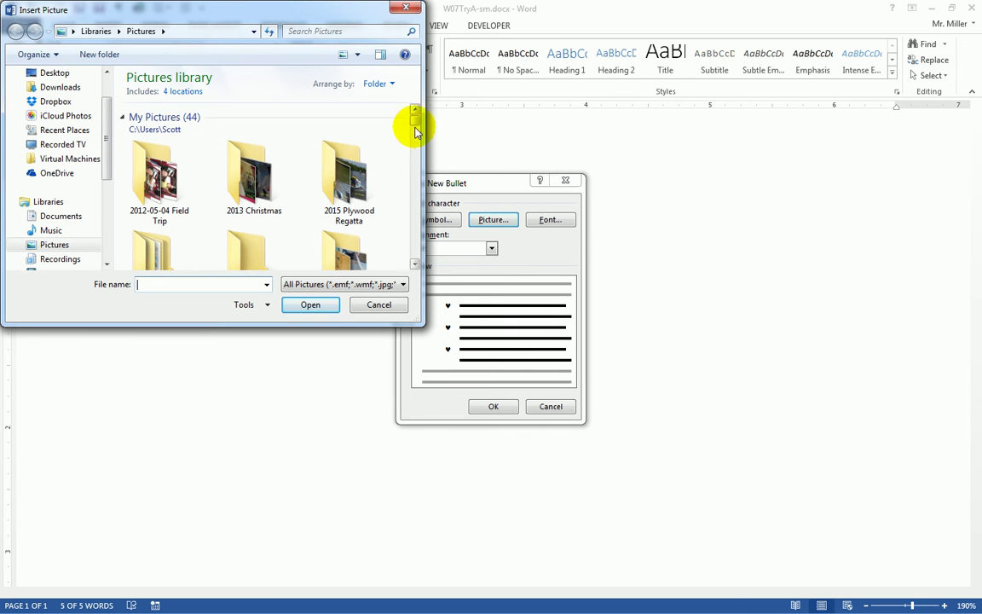
# Step: Insert RBMA Logo.jpg from the Pictures library and apply it as the bullet for Milk and Orange Juice
pyautogui.click(415, 265)
pyautogui.click(416, 266)
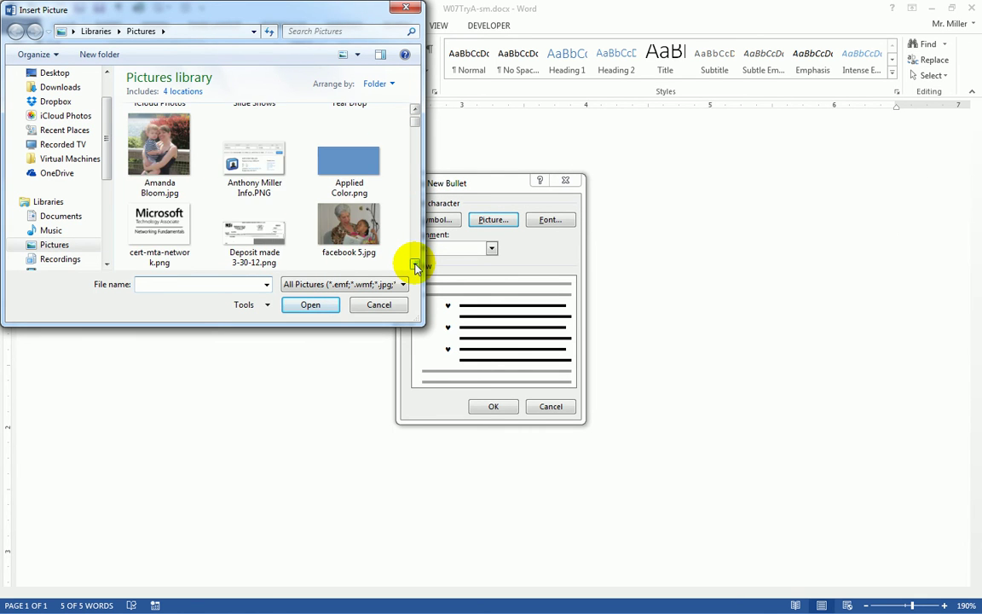
pyautogui.click(416, 265)
pyautogui.click(415, 265)
pyautogui.click(415, 265)
pyautogui.click(416, 265)
pyautogui.click(415, 265)
pyautogui.click(415, 265)
pyautogui.click(416, 265)
pyautogui.click(415, 266)
pyautogui.click(416, 266)
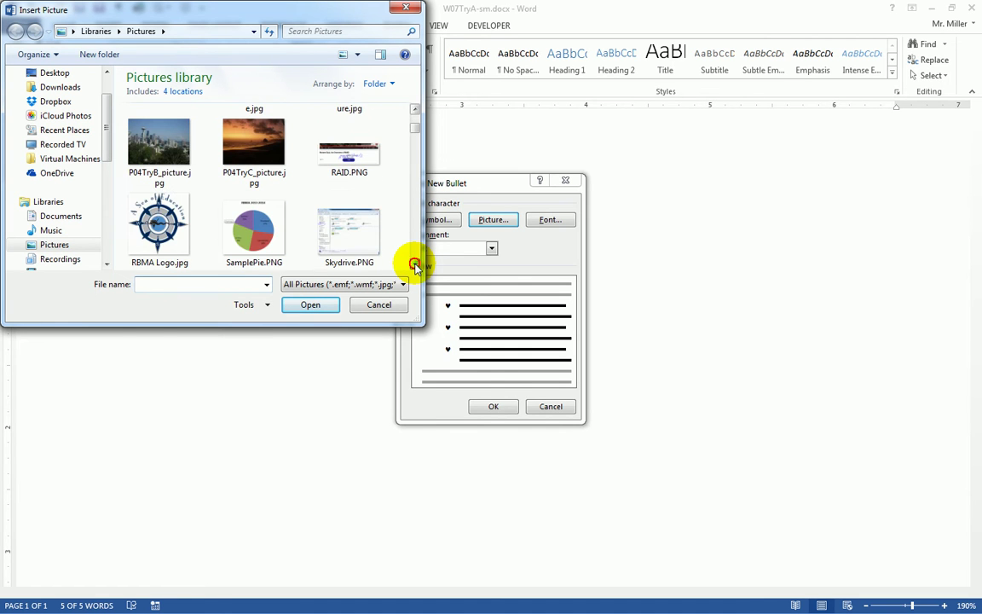
pyautogui.click(415, 265)
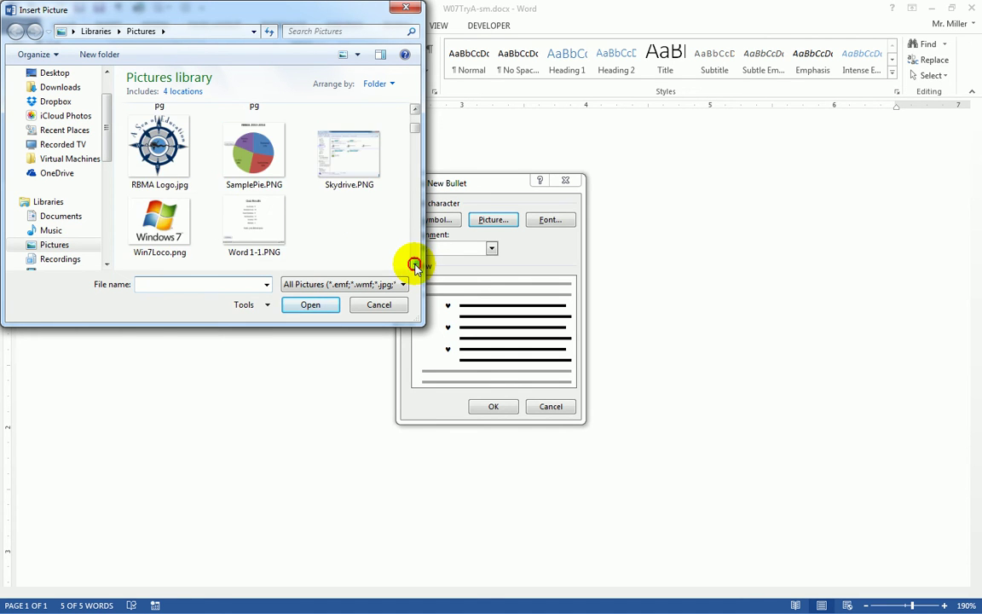
pyautogui.click(156, 147)
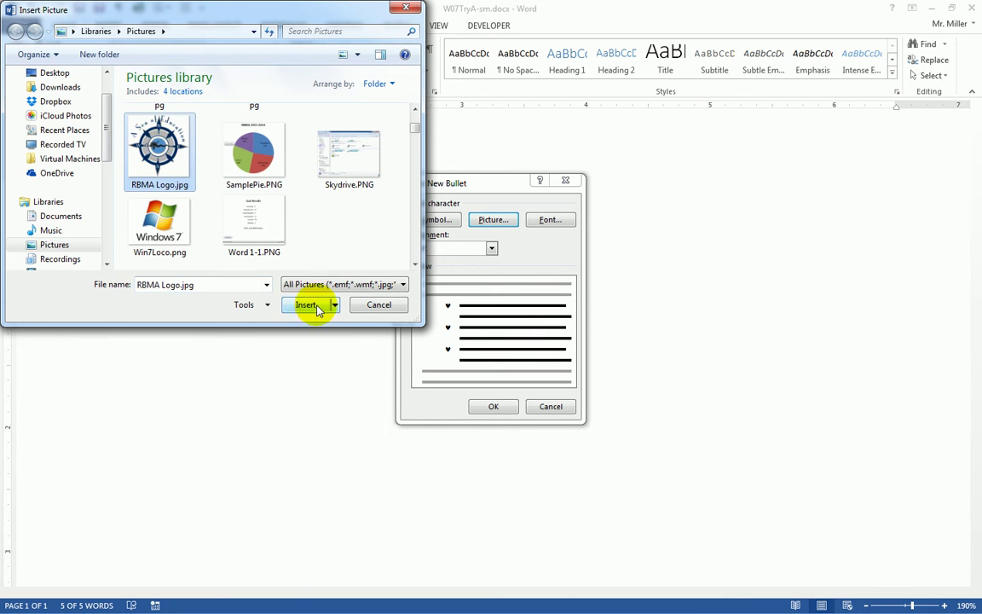
pyautogui.click(308, 305)
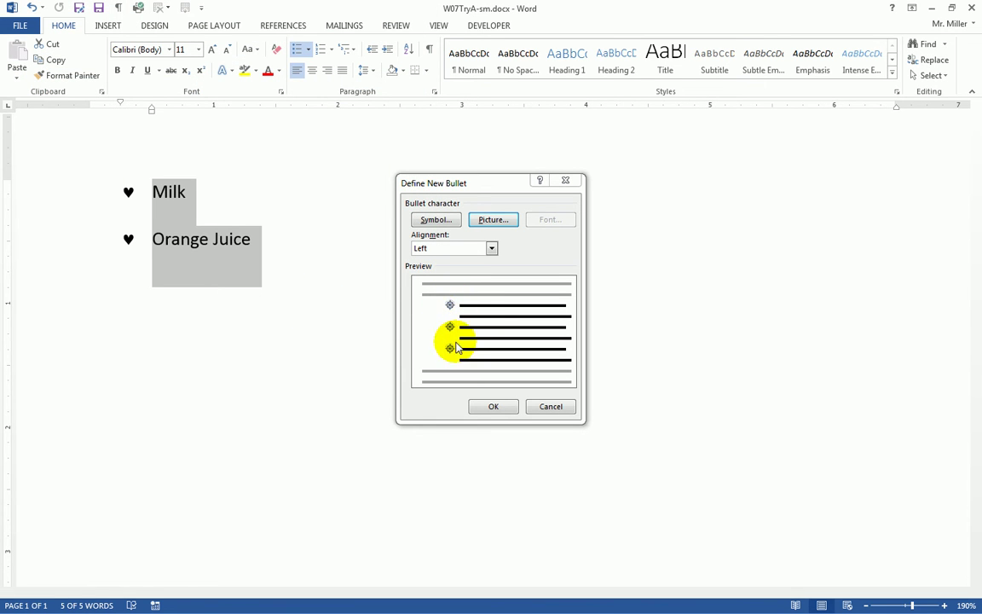
pyautogui.click(493, 406)
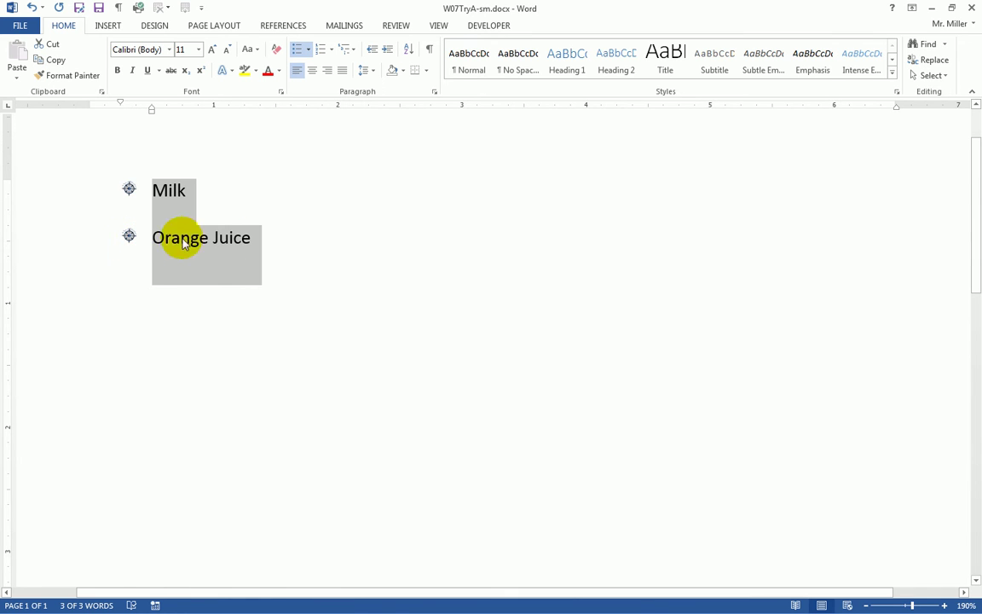
# Step: End the bulleted list after Orange Juice and add the unbulleted line "Directions" with an empty line below it
pyautogui.click(314, 241)
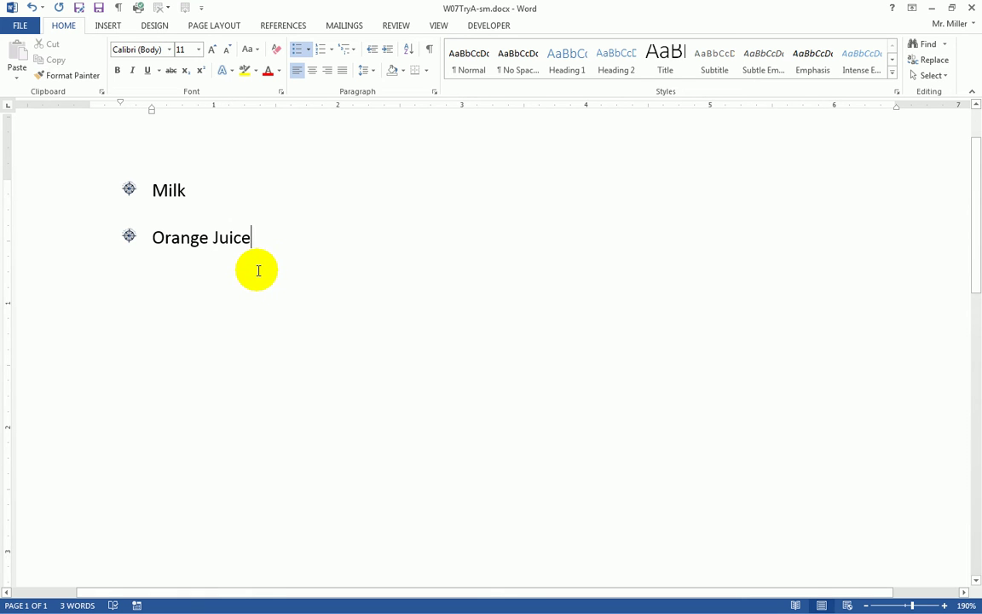
pyautogui.press('Return')
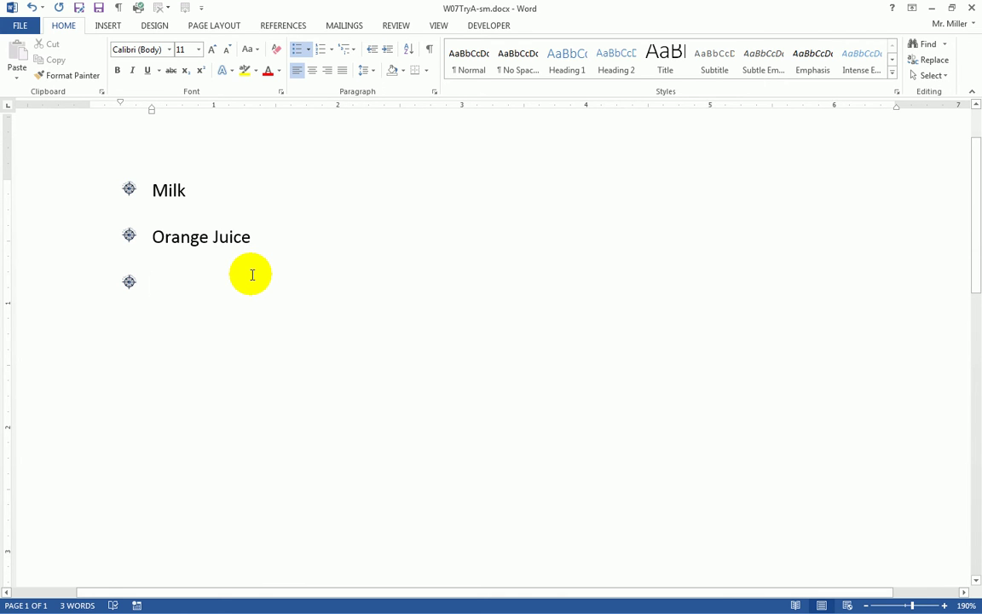
pyautogui.press('Return')
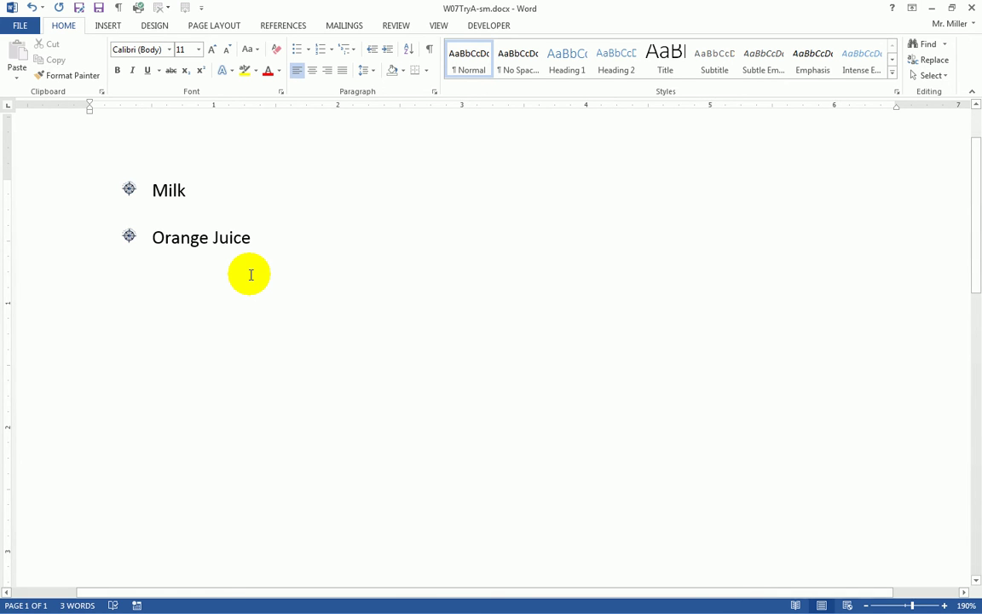
pyautogui.write('Directions')
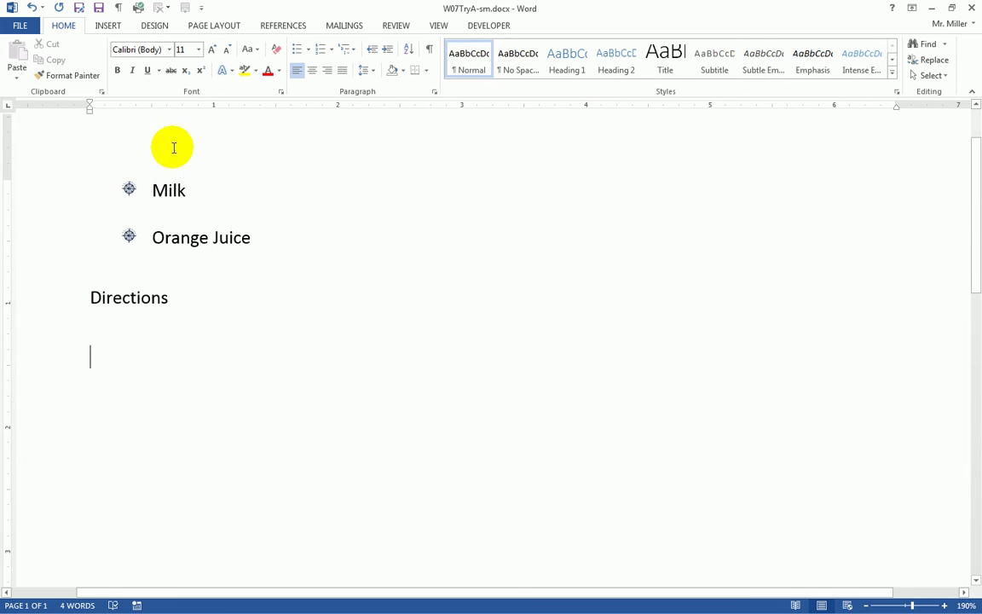
# Step: Start a numbered list below Directions and enter "Turn left on Main Street" as its first item
pyautogui.click(322, 51)
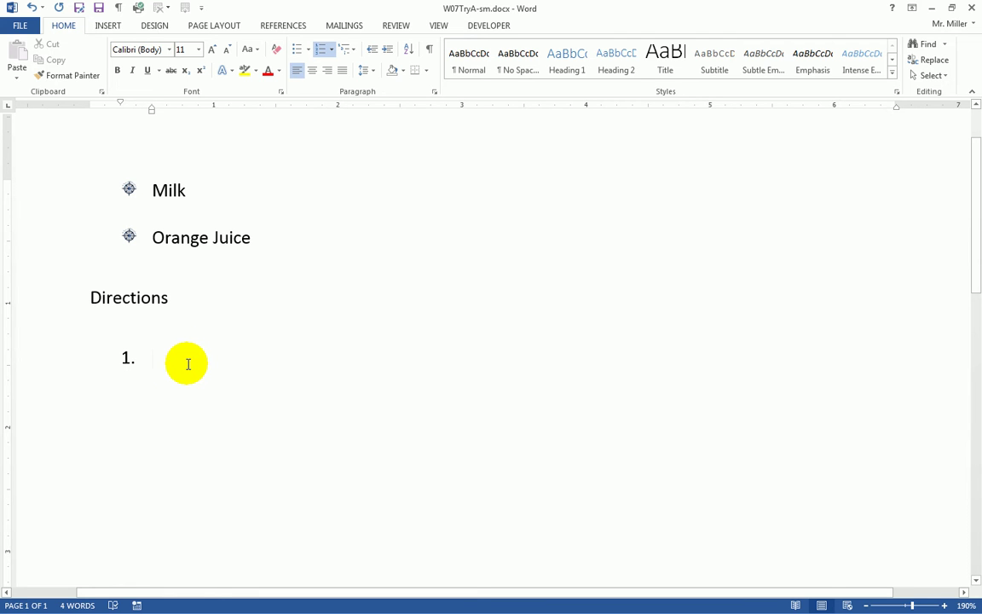
pyautogui.write('Th')
pyautogui.press('BackSpace')
pyautogui.write('urn')
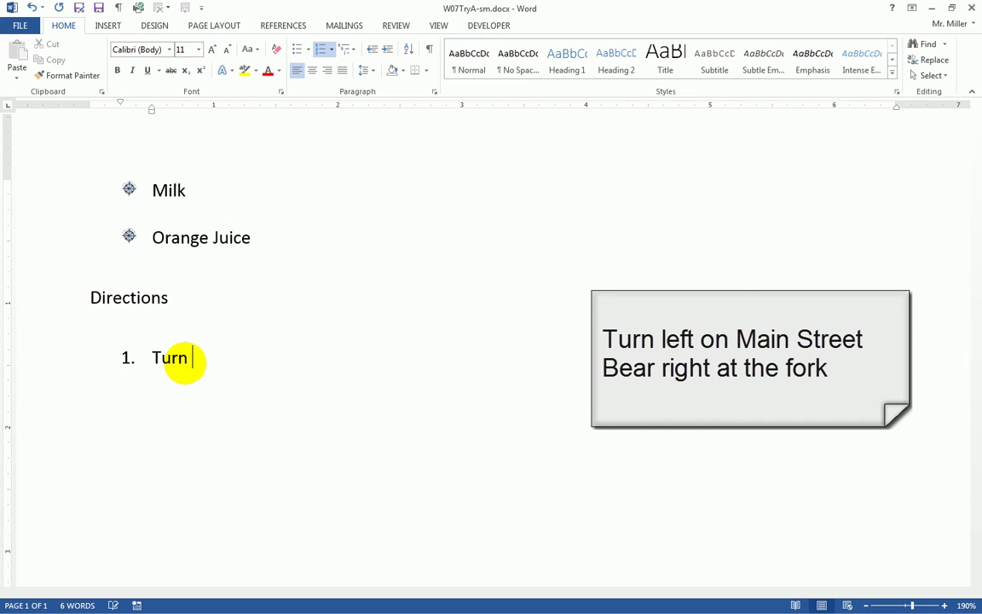
pyautogui.write(' left on Main Street')
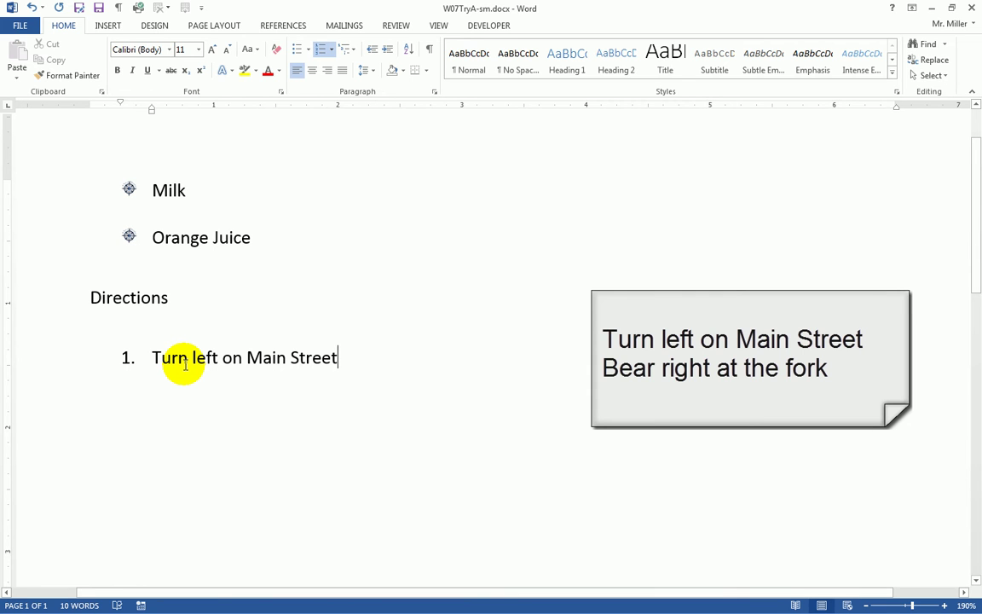
# Step: Add "Bear right at the fork" as the second numbered item and start a third item
pyautogui.press('Return')
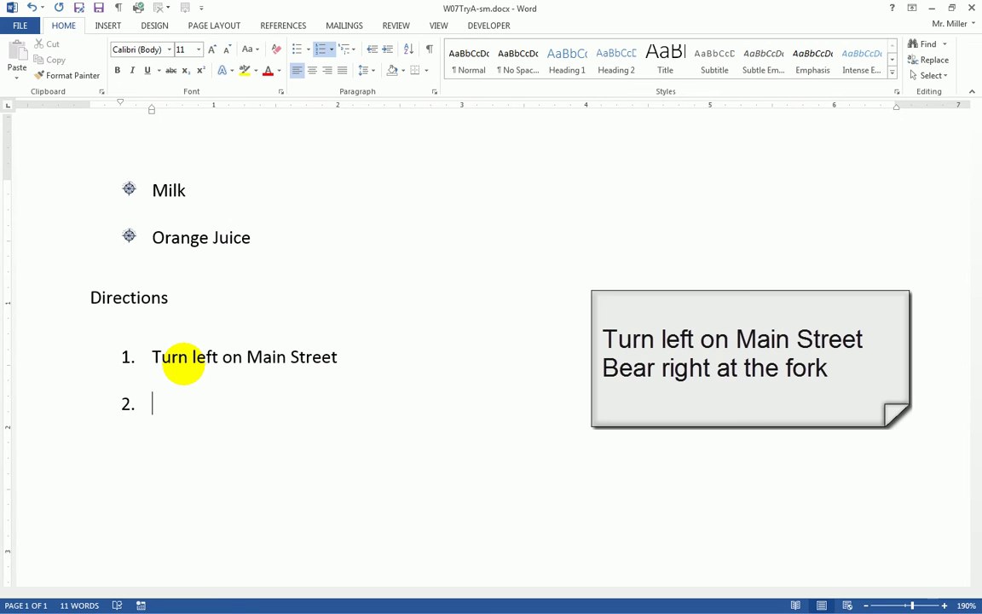
pyautogui.write('Brea')
pyautogui.press('BackSpace')
pyautogui.write('ear right at the form')
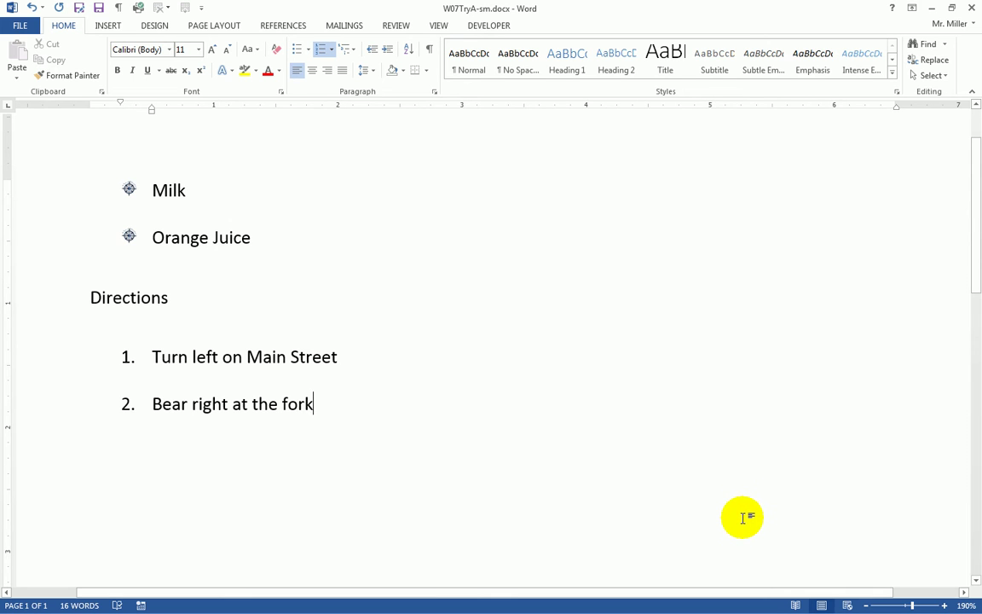
pyautogui.press('Return')
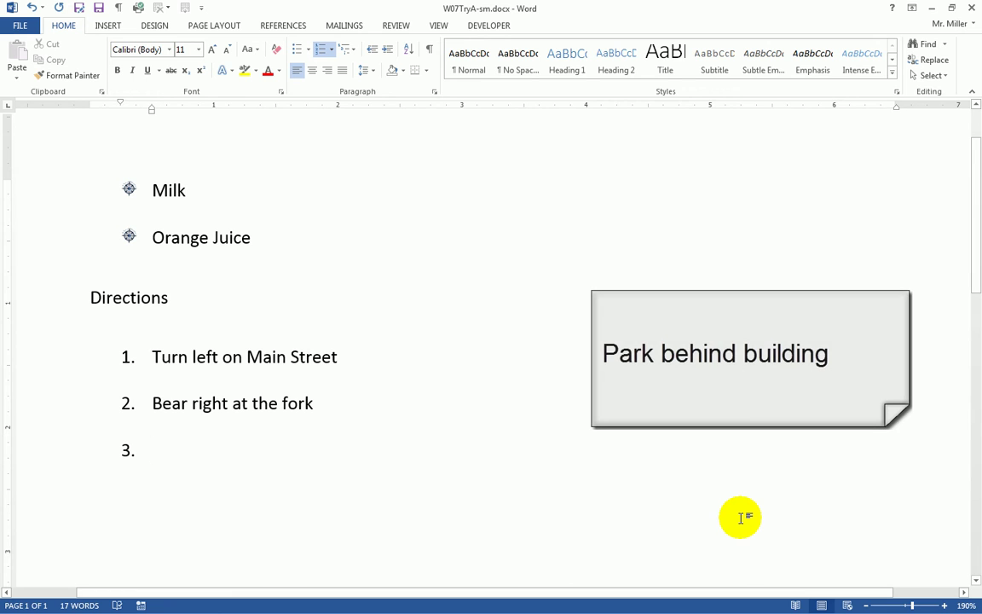
# Step: Enter "Park behind building" as the third numbered item and set the line spacing of all three items to 1.0
pyautogui.write('Park behind ')
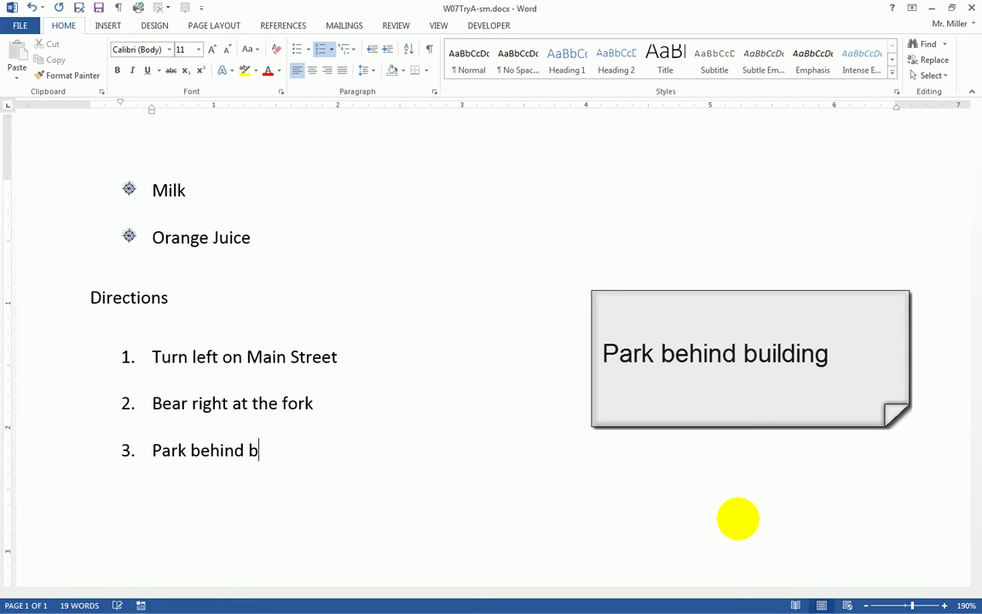
pyautogui.write('building')
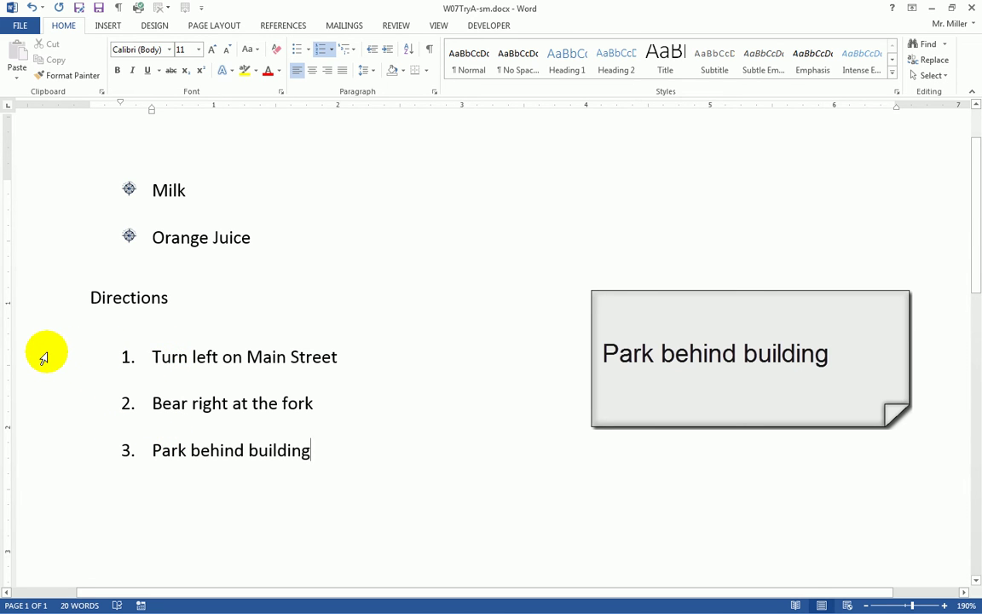
pyautogui.moveTo(45, 356); pyautogui.dragTo(53, 445)
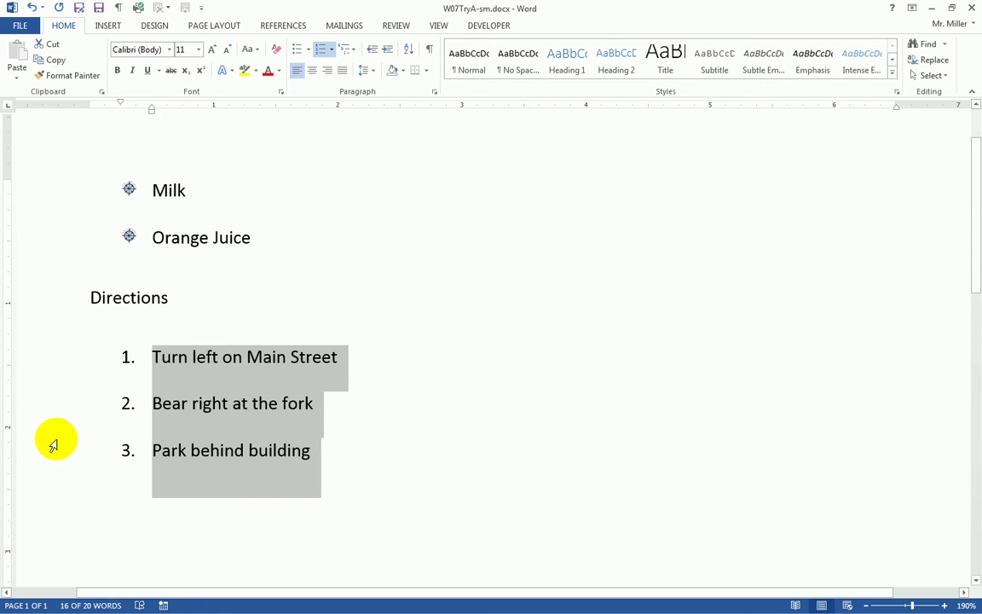
pyautogui.click(368, 75)
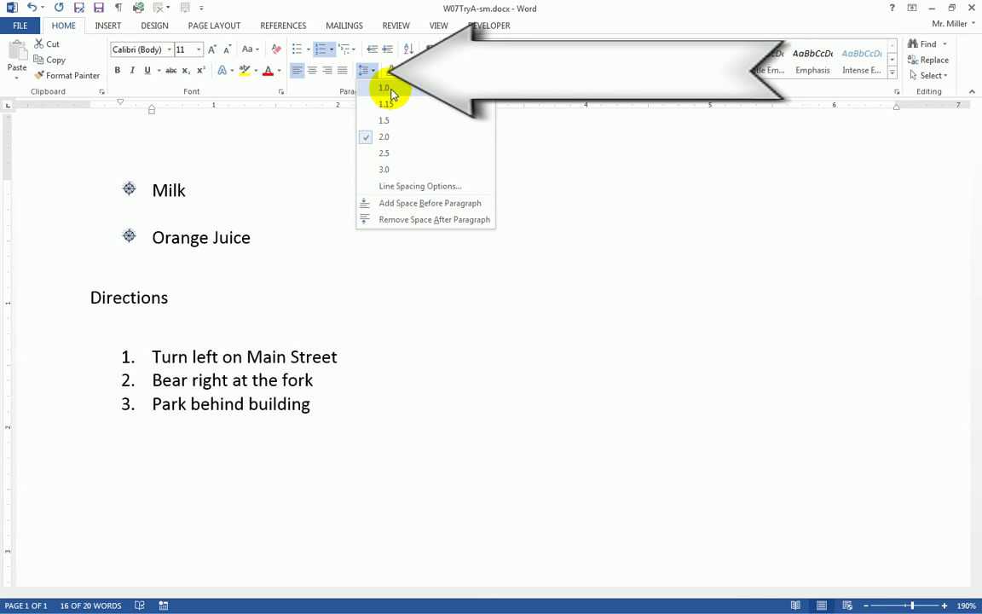
pyautogui.click(390, 89)
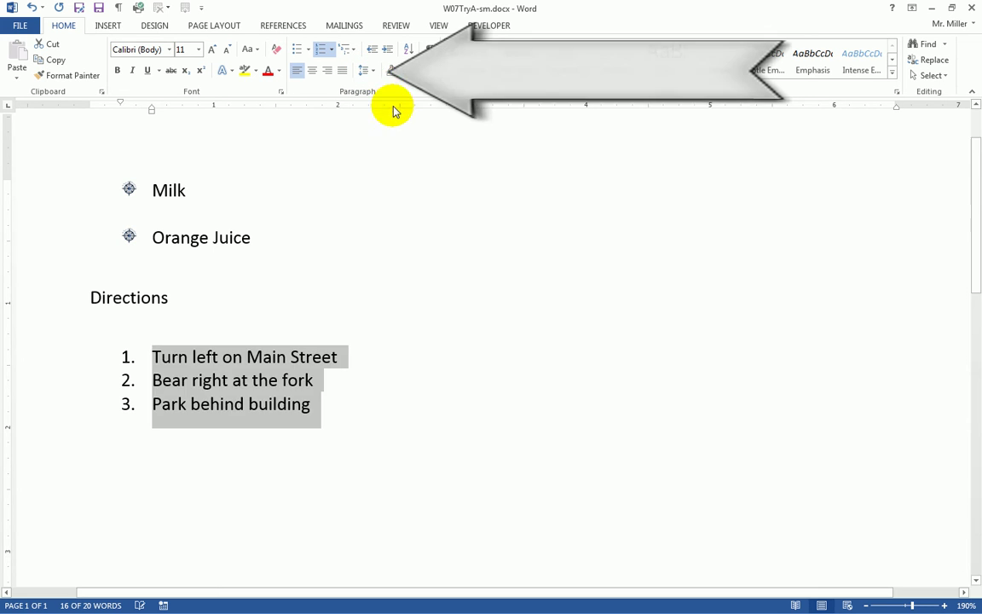
# Step: Insert "Go straight for 3 miles" as a new numbered item after "Bear right at the fork"
pyautogui.click(159, 408)
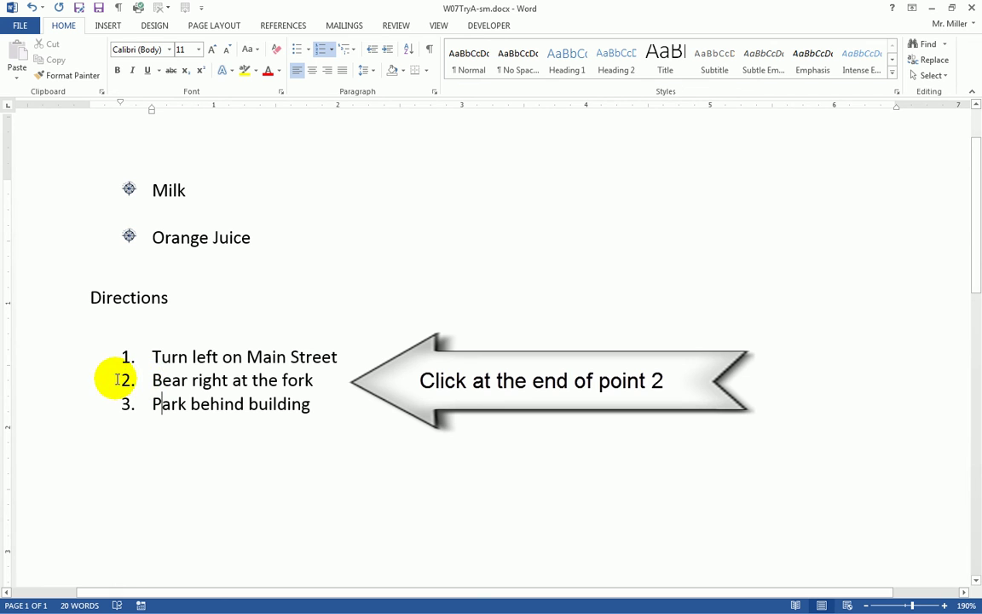
pyautogui.click(324, 380)
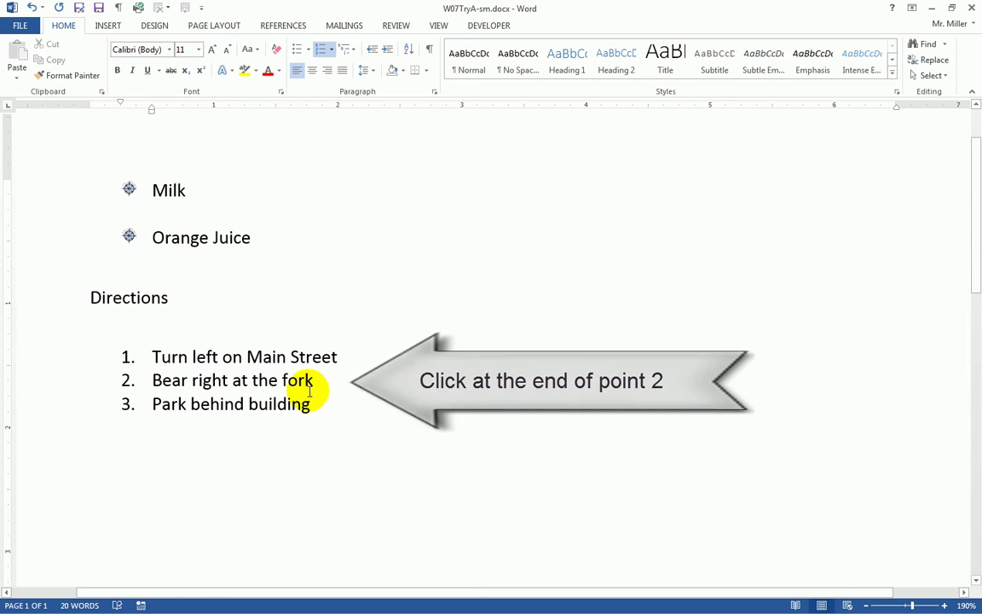
pyautogui.press('Return')
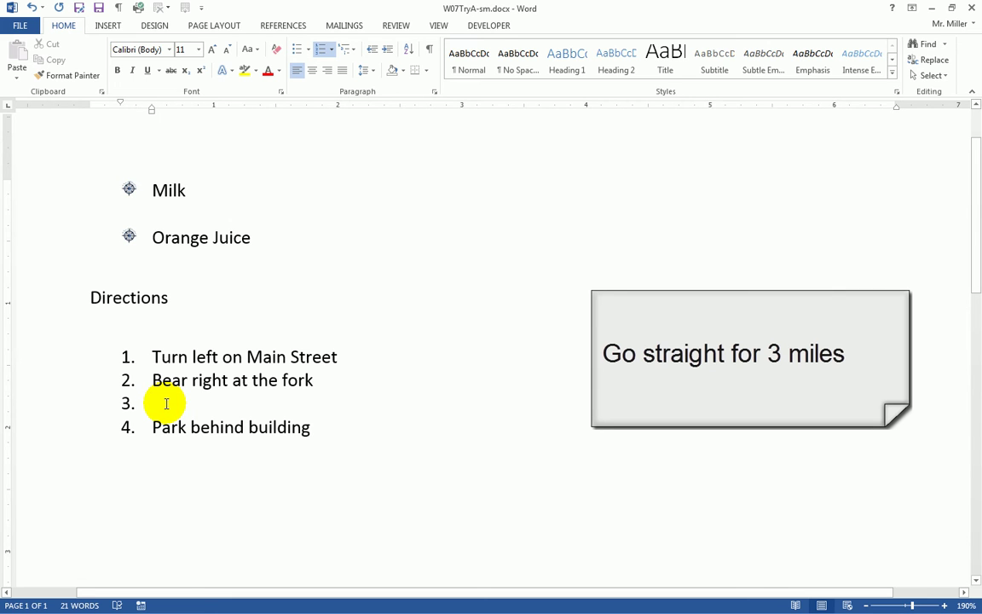
pyautogui.write('Go straigh')
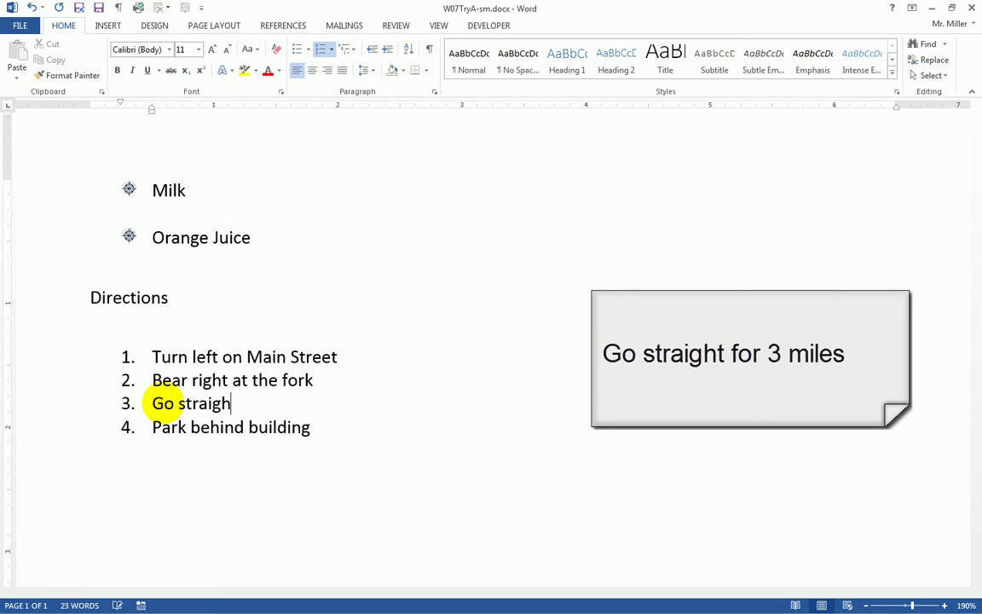
pyautogui.write('t for 3 miles')
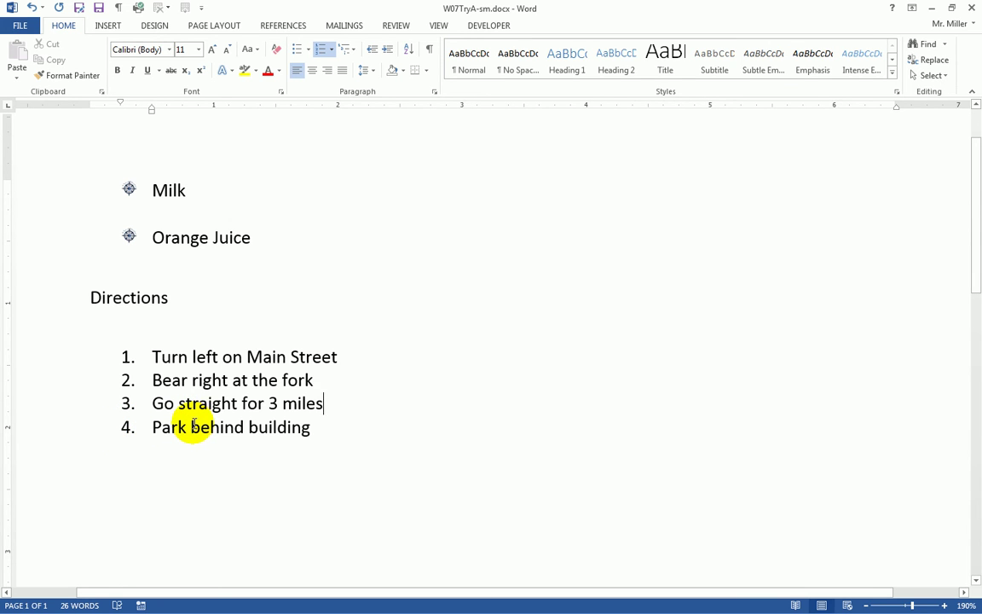
# Step: Restart the numbering at 1 from "Go straight for 3 miles", and continue it from the preceding items again
pyautogui.click(145, 403)
pyautogui.moveTo(194, 403); pyautogui.dragTo(345, 406)
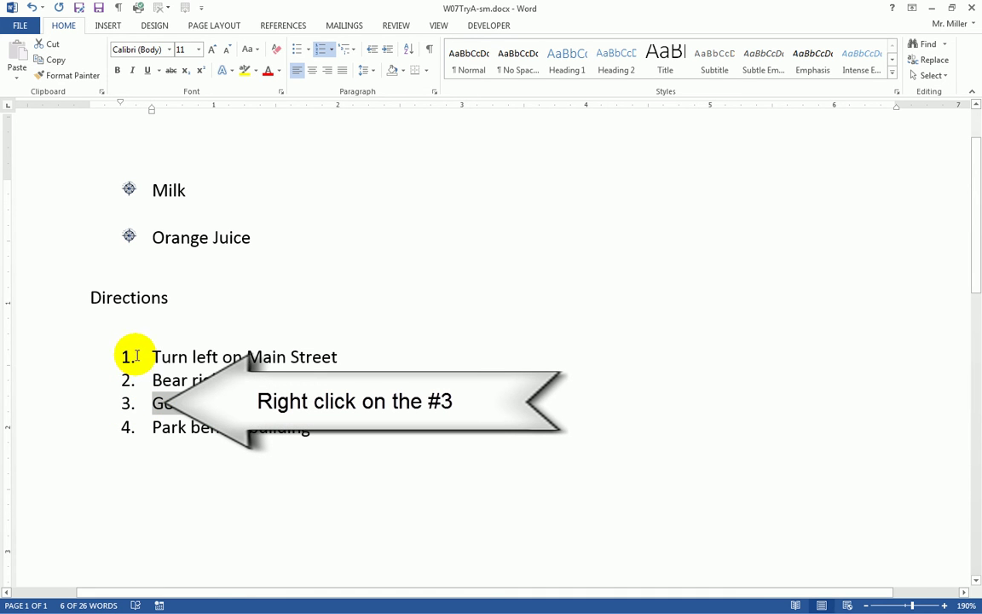
pyautogui.rightClick(128, 407)
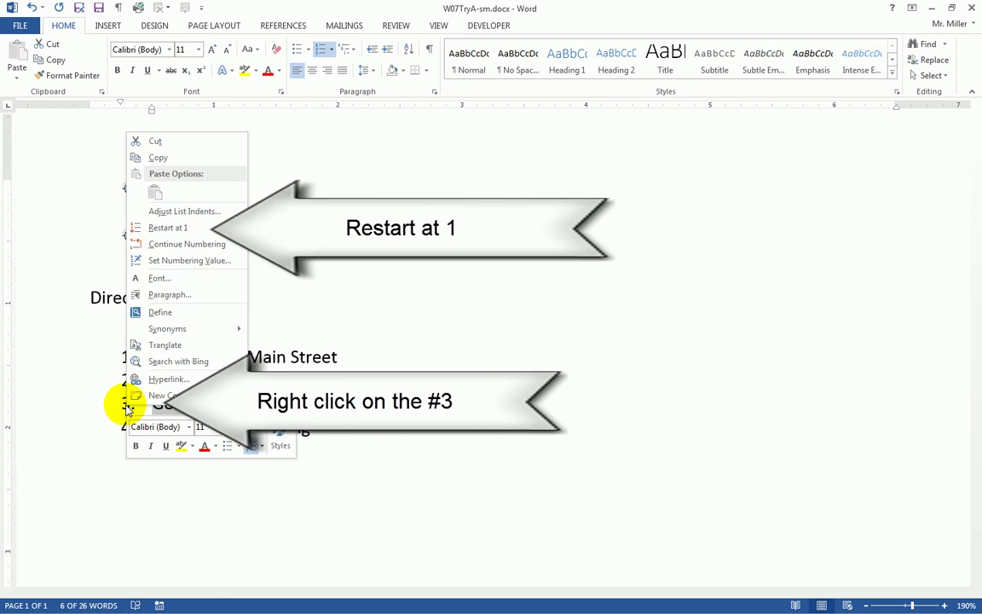
pyautogui.click(164, 229)
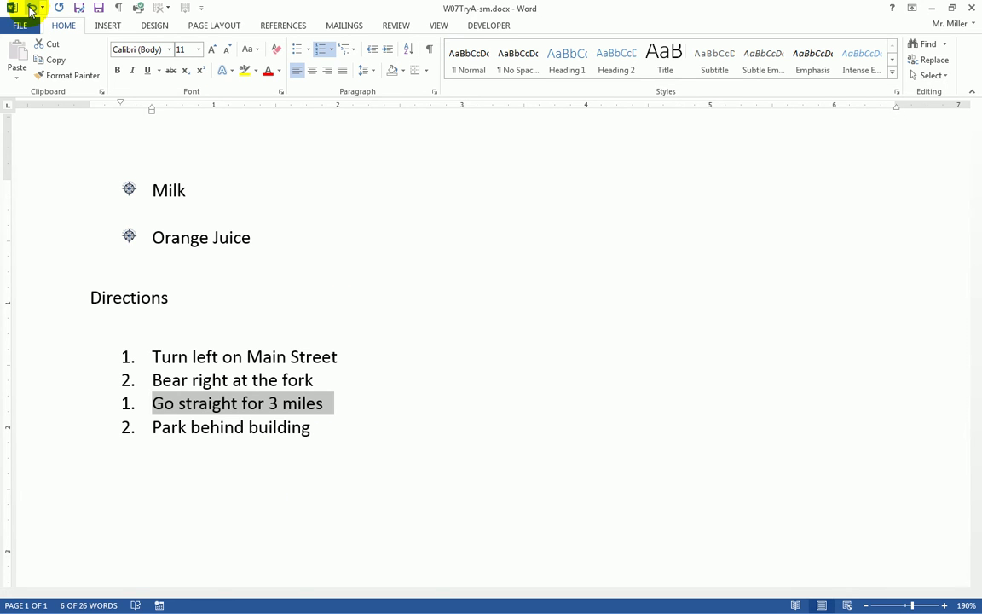
pyautogui.rightClick(130, 409)
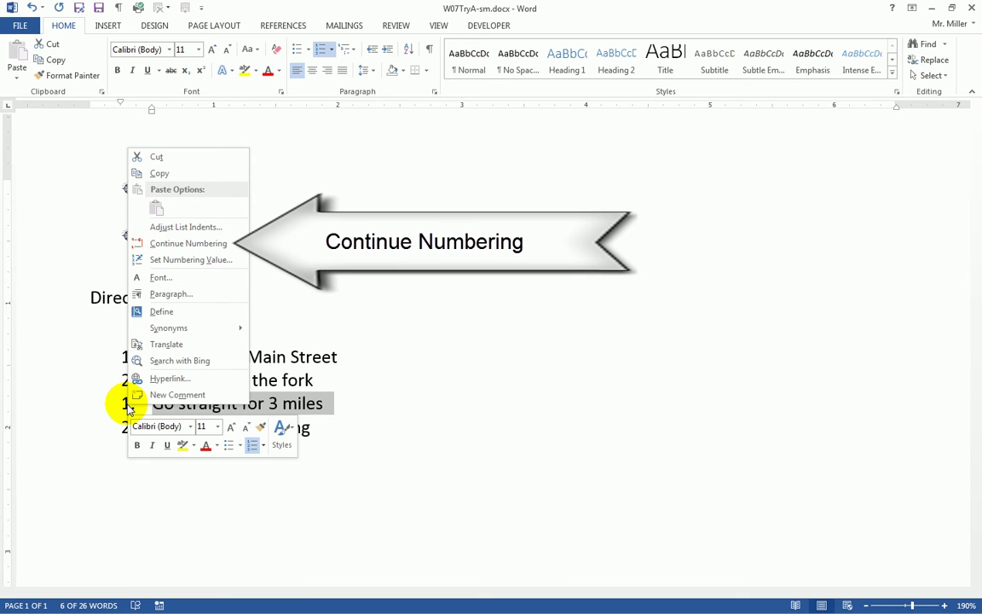
pyautogui.click(173, 246)
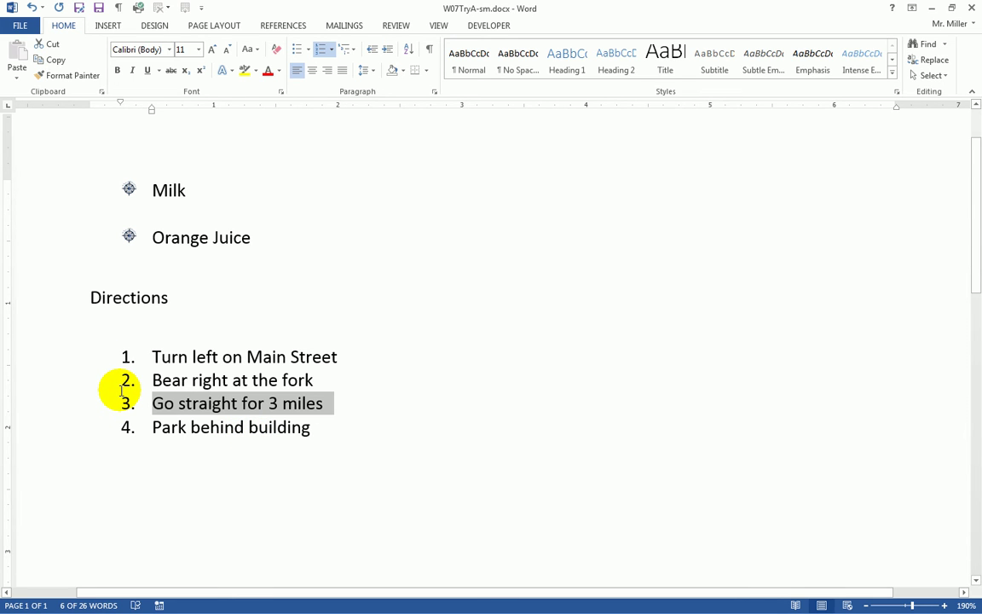
# Step: Change the four directions to the A. B. C. number format and set their font size to 14
pyautogui.moveTo(48, 361); pyautogui.dragTo(48, 426)
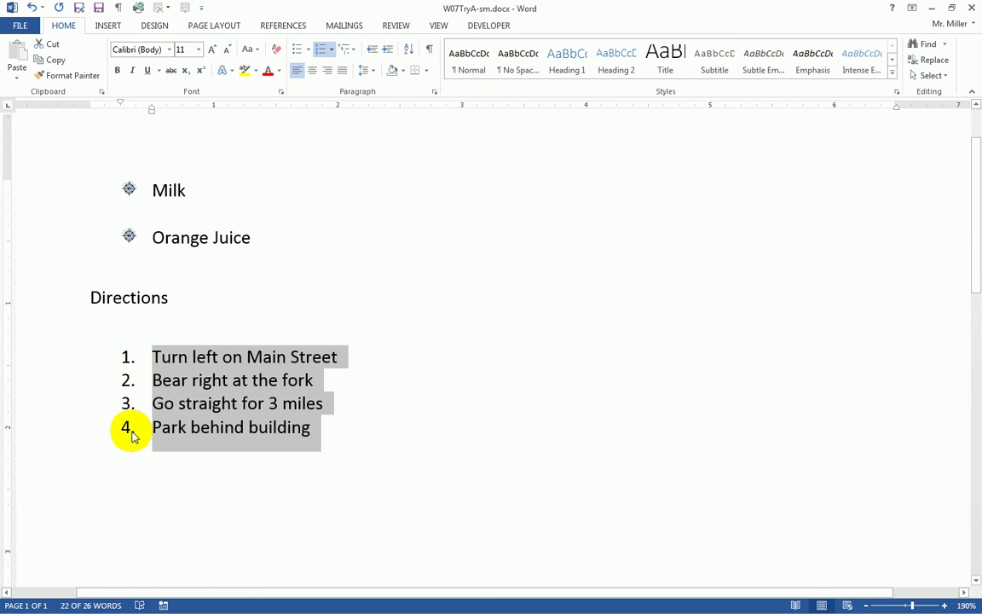
pyautogui.click(330, 50)
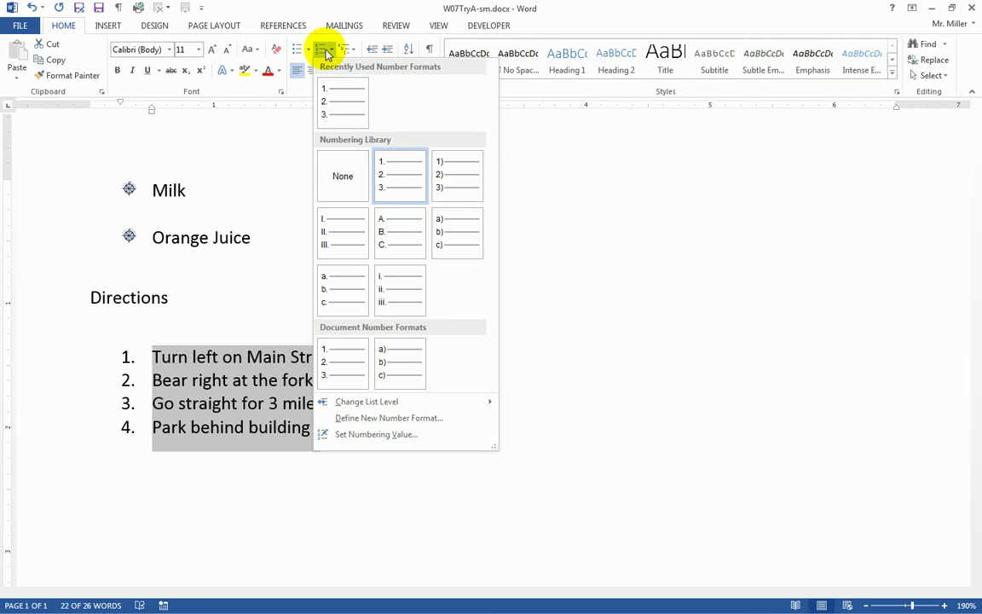
pyautogui.click(399, 239)
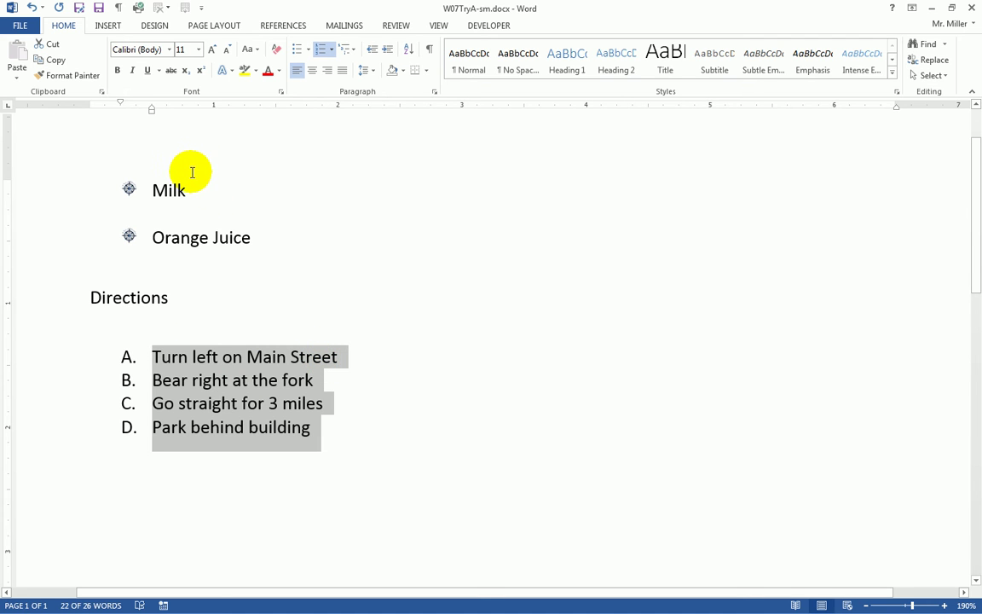
pyautogui.click(199, 51)
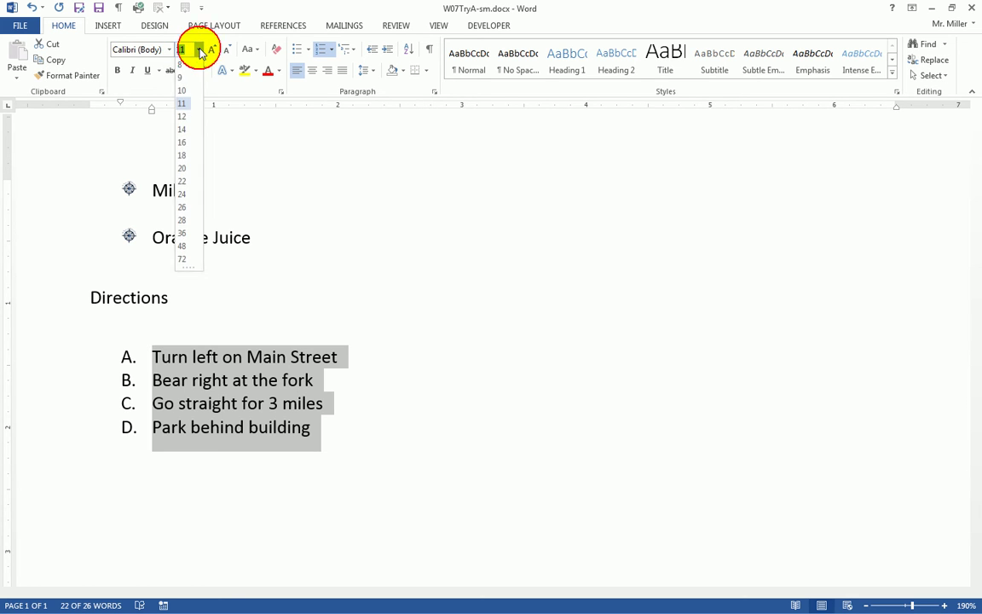
pyautogui.click(183, 130)
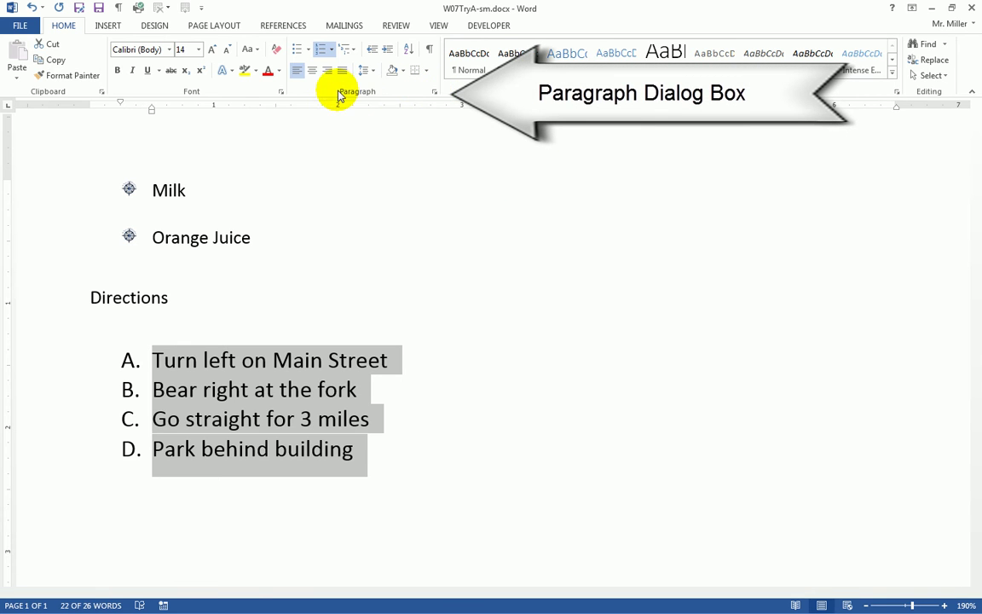
# Step: Set the directions list's left indent to 0.5" and its hanging indent to 0.5"
pyautogui.click(434, 92)
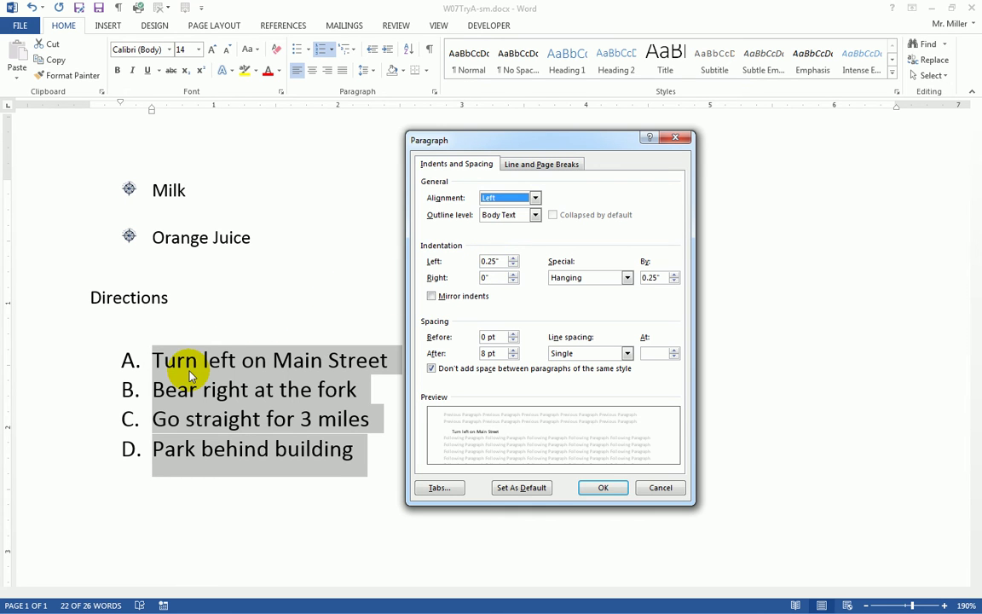
pyautogui.click(514, 258)
pyautogui.click(514, 259)
pyautogui.click(514, 259)
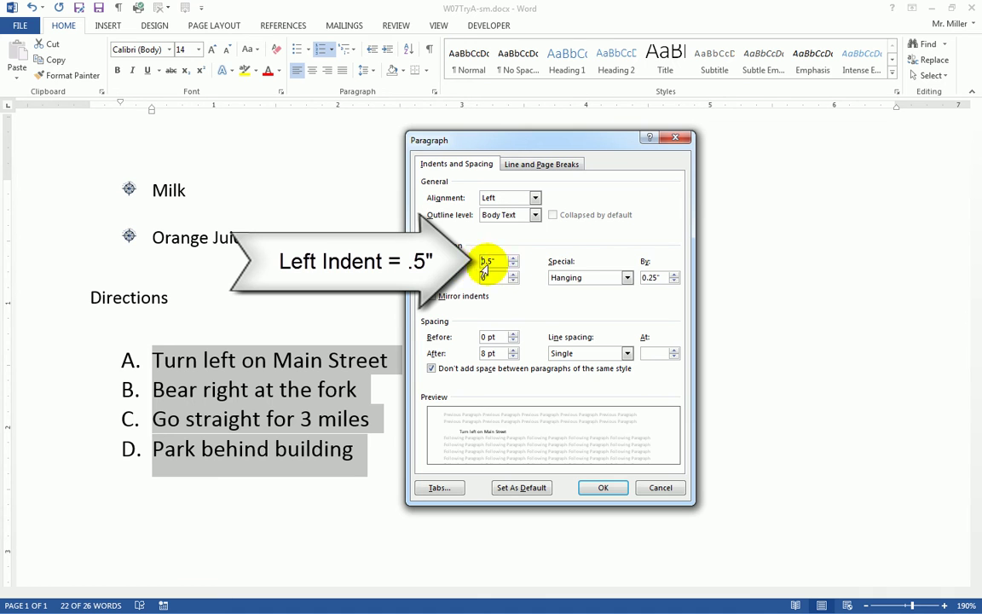
pyautogui.click(675, 275)
pyautogui.click(674, 275)
pyautogui.click(674, 274)
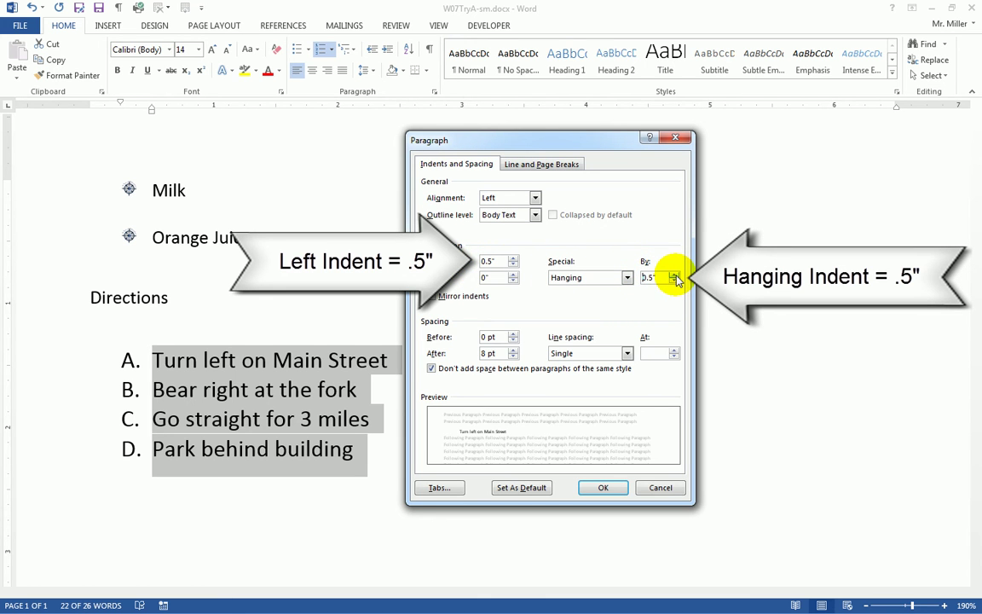
pyautogui.click(610, 490)
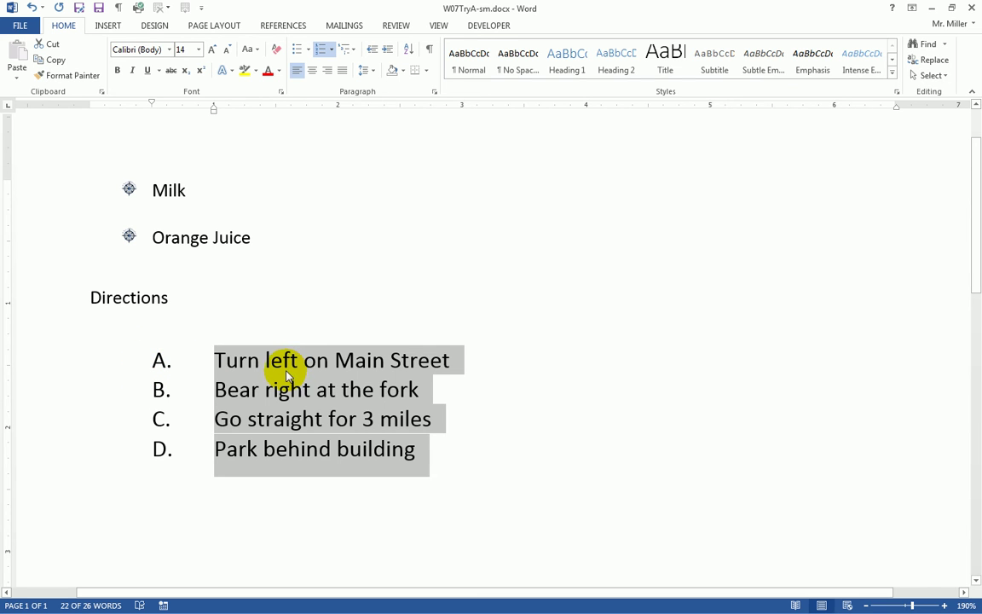
pyautogui.click(434, 92)
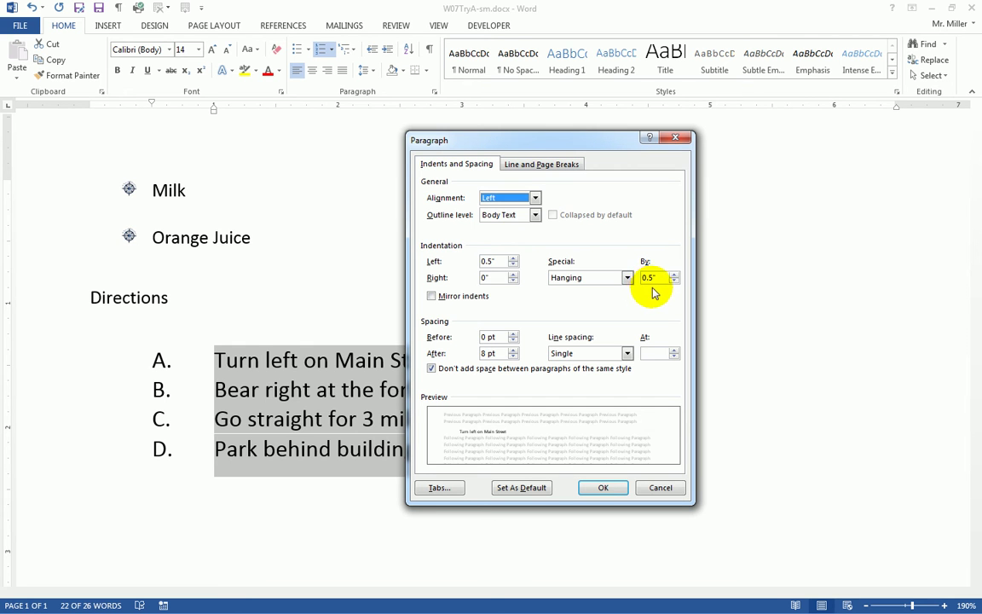
pyautogui.click(603, 488)
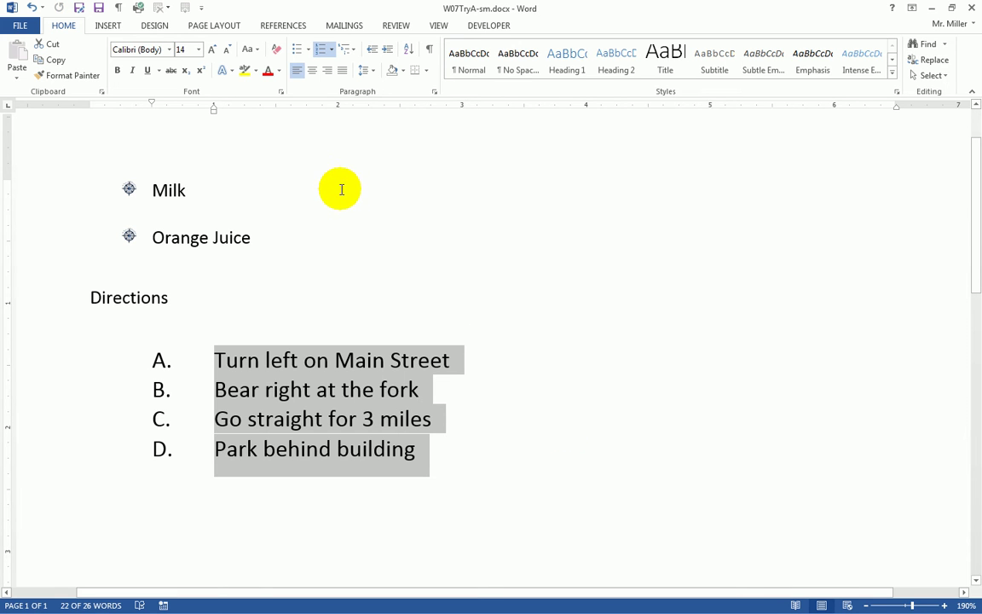
# Step: Color the directions list red and close the document with its changes saved
pyautogui.click(279, 72)
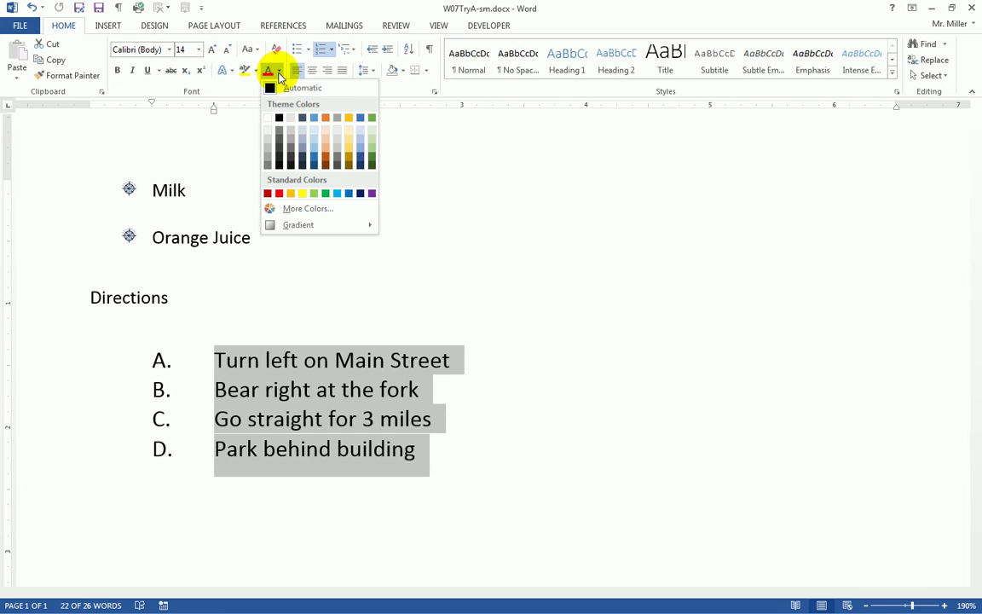
pyautogui.click(278, 194)
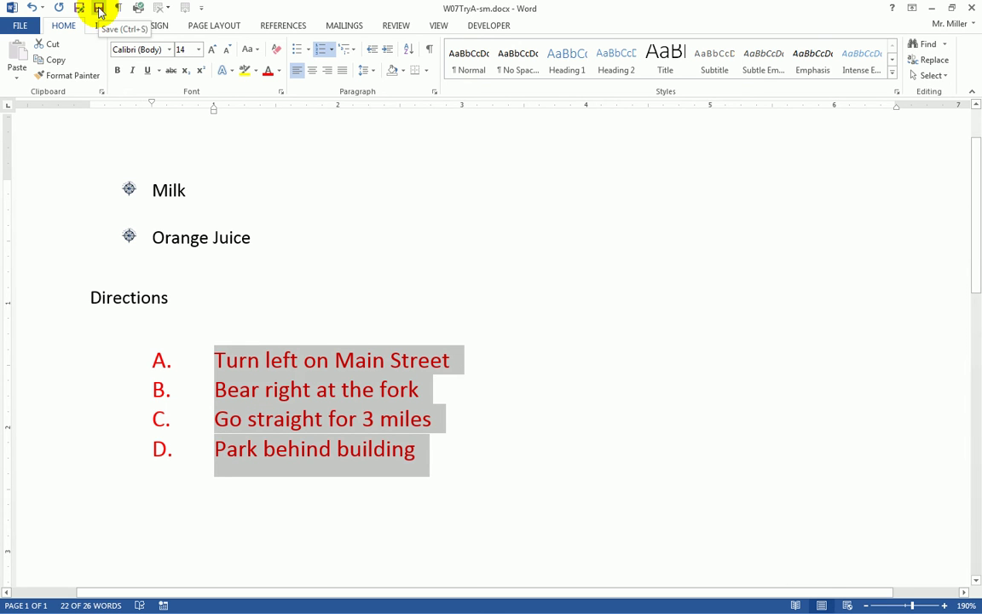
pyautogui.click(973, 10)
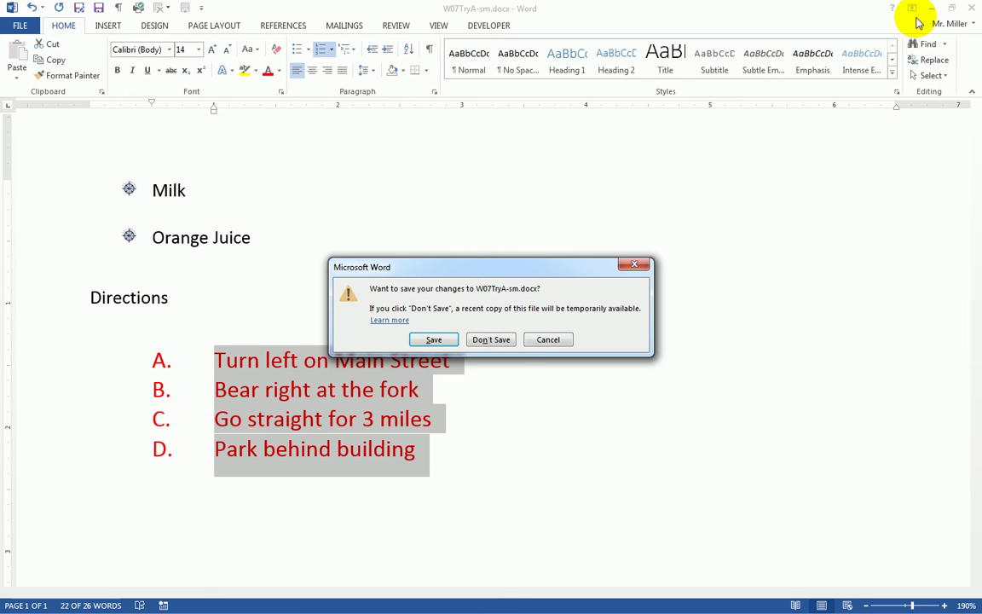
pyautogui.click(434, 340)
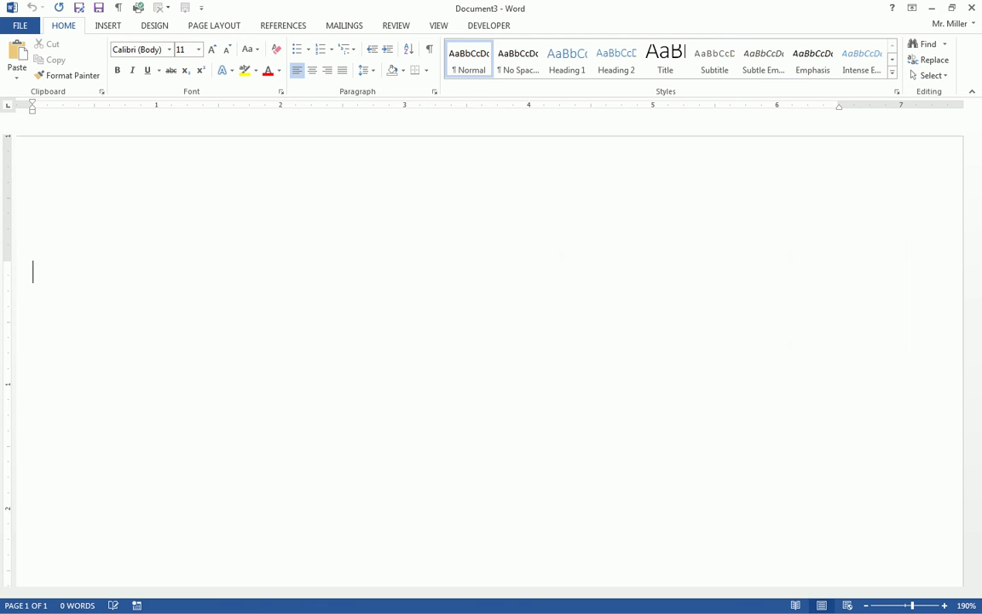
# Step: Enter four separate lines: Microsoft Office 2013, Microsoft Word, Microsoft Excel and Microsoft PowerPoint
pyautogui.write('Micros')
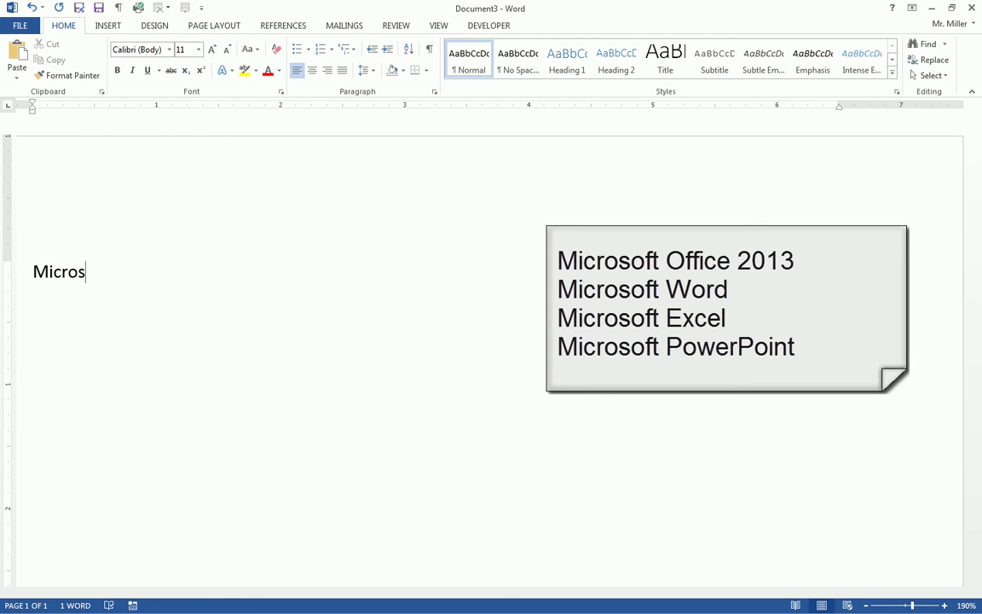
pyautogui.write('oft Of')
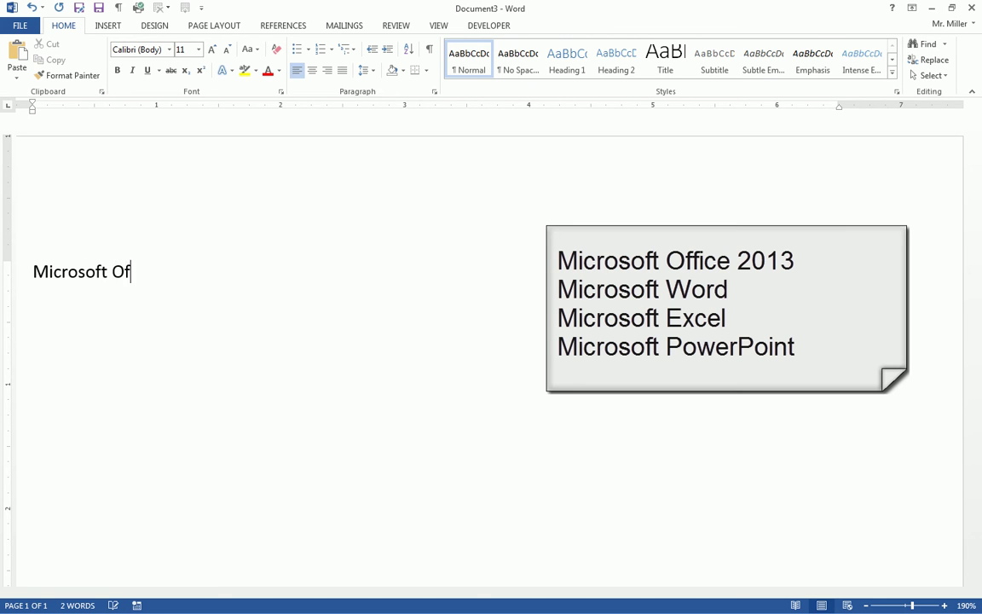
pyautogui.write('fice 2013')
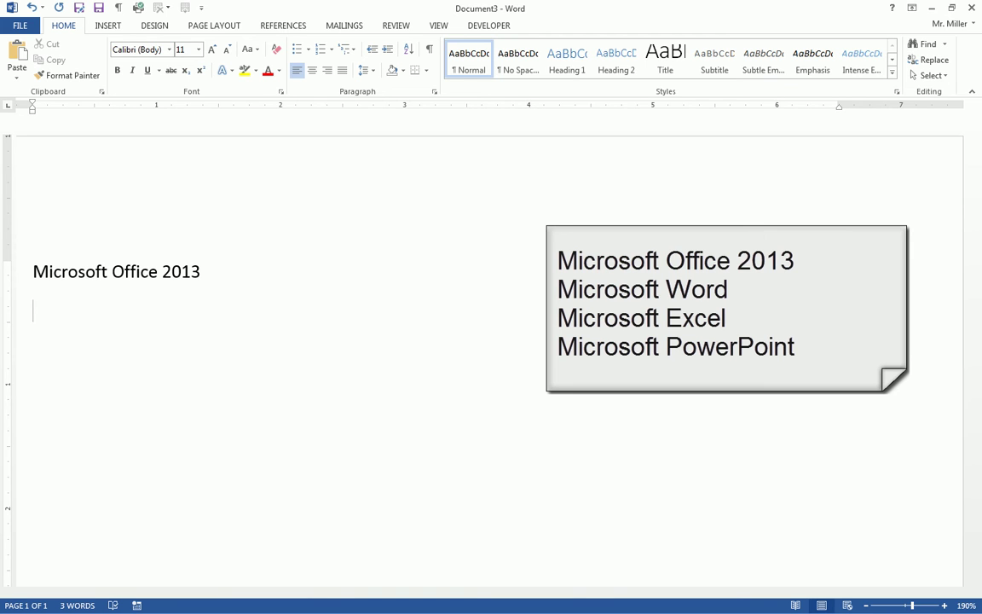
pyautogui.write('Microsoft Word')
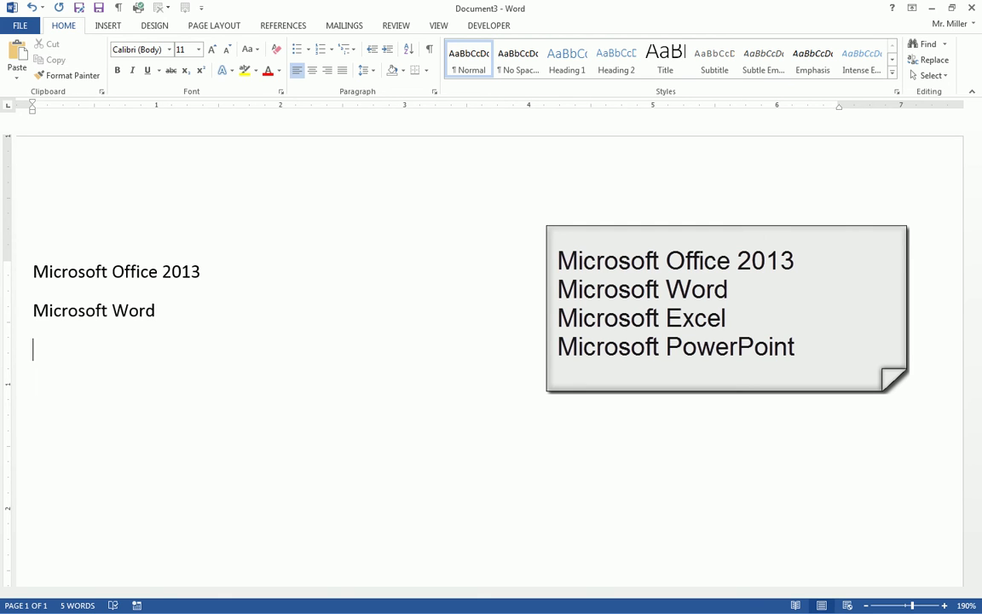
pyautogui.write('Microsoft Excel')
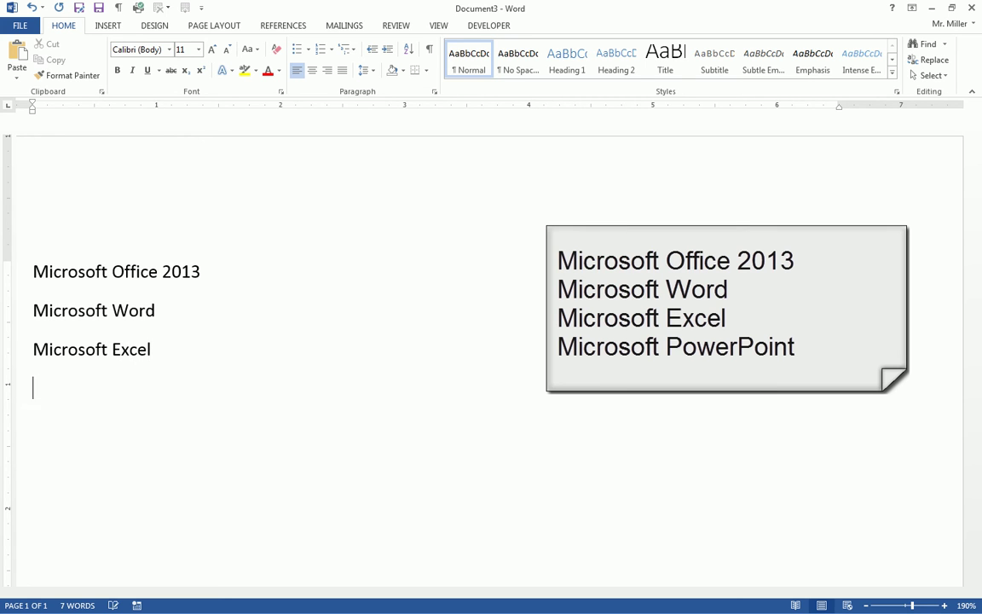
pyautogui.press('Return')
pyautogui.write('Microsoft PowerPOin')
pyautogui.press('BackSpace')
pyautogui.press('BackSpace')
pyautogui.press('BackSpace')
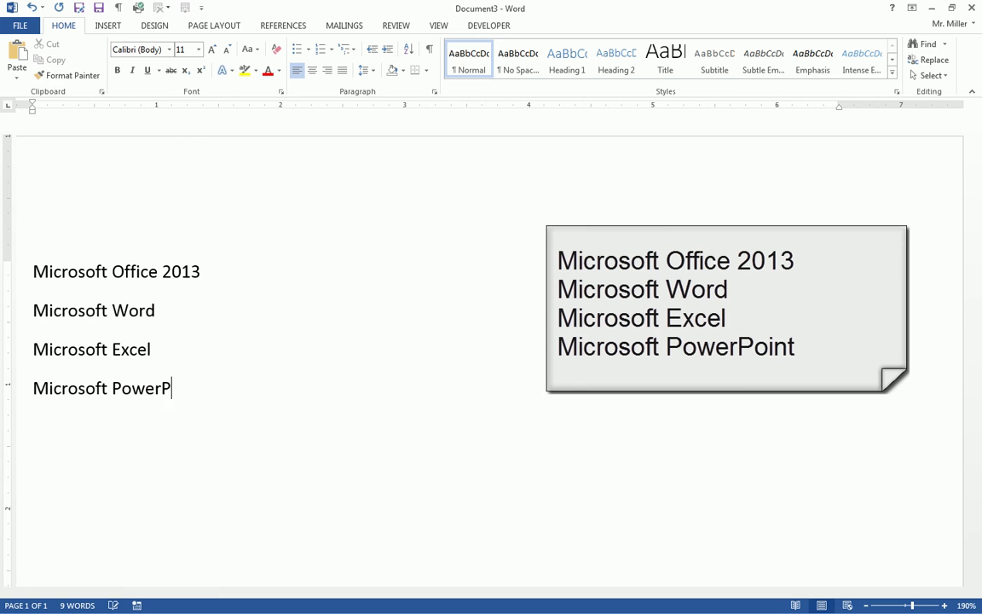
pyautogui.write('int')
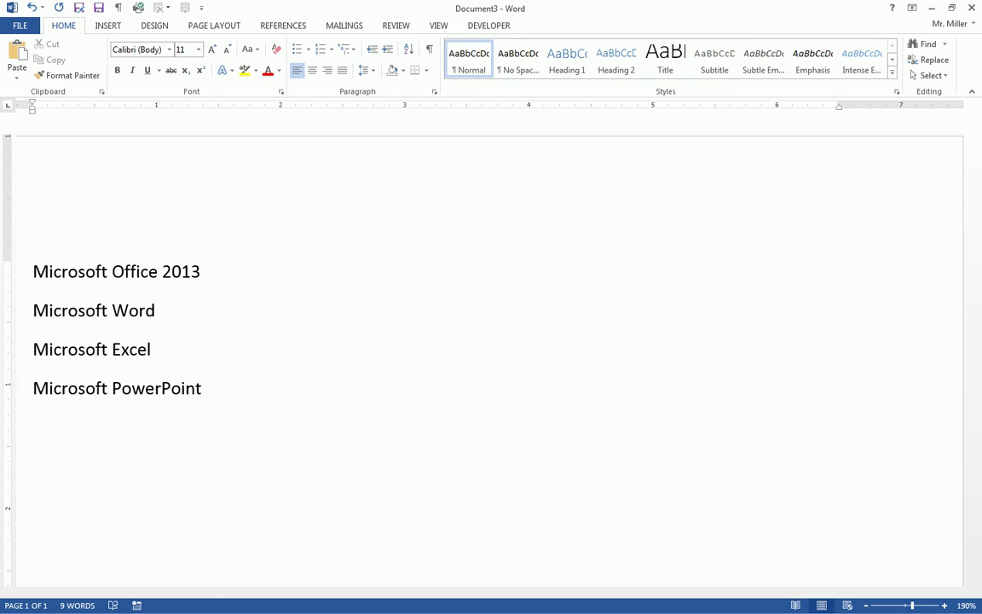
# Step: Apply the multilevel list format I. Heading 1, A. Heading 2, 1. Heading 3 to all four lines
pyautogui.moveTo(19, 269); pyautogui.dragTo(26, 388)
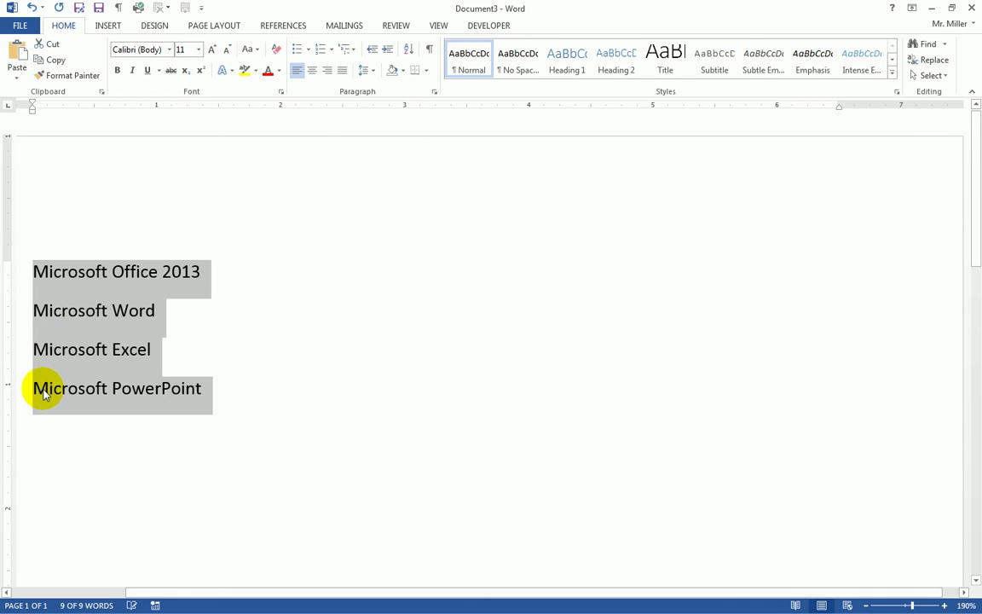
pyautogui.click(348, 52)
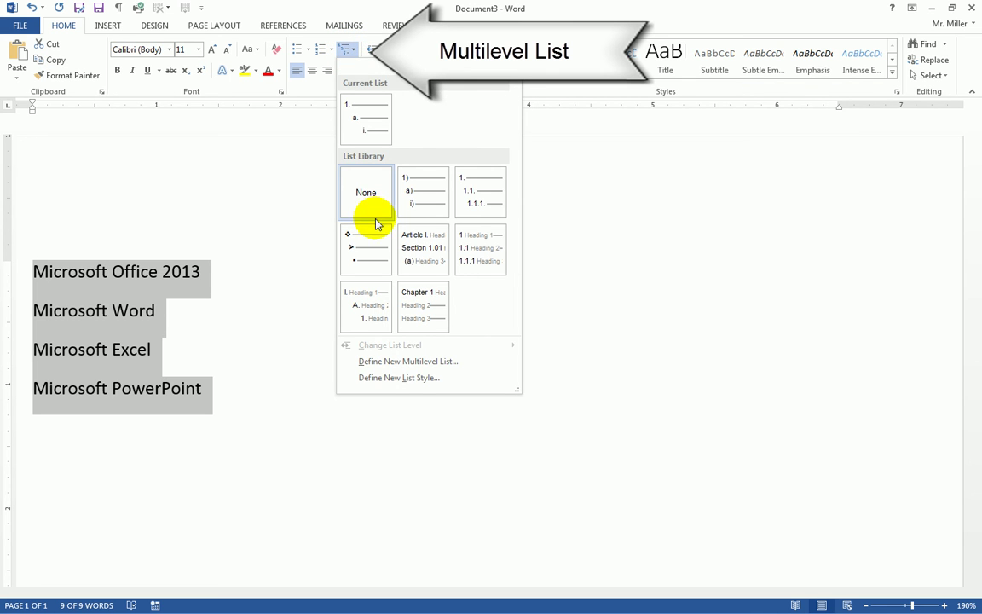
pyautogui.moveTo(364, 264)
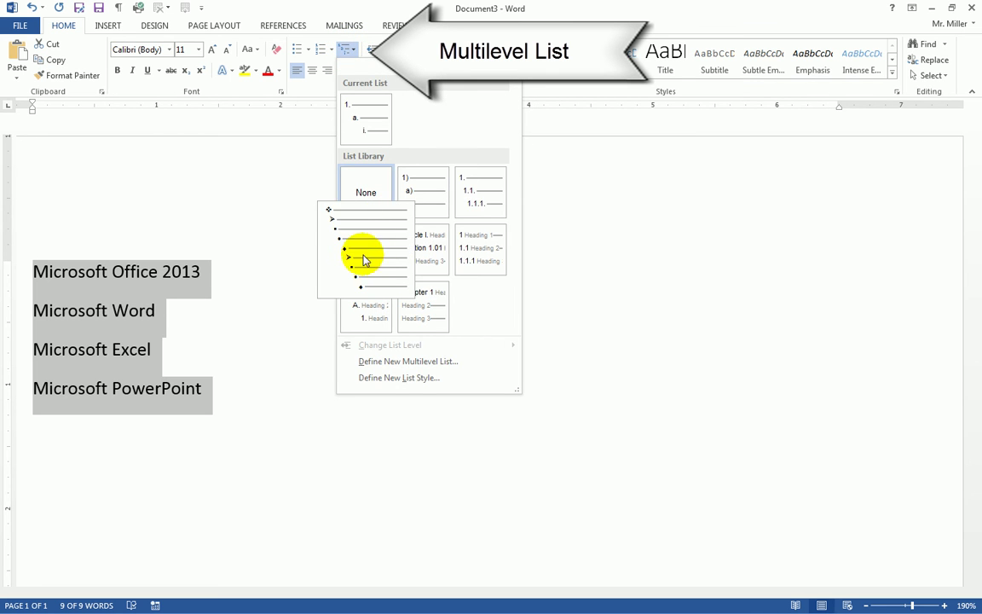
pyautogui.moveTo(427, 193)
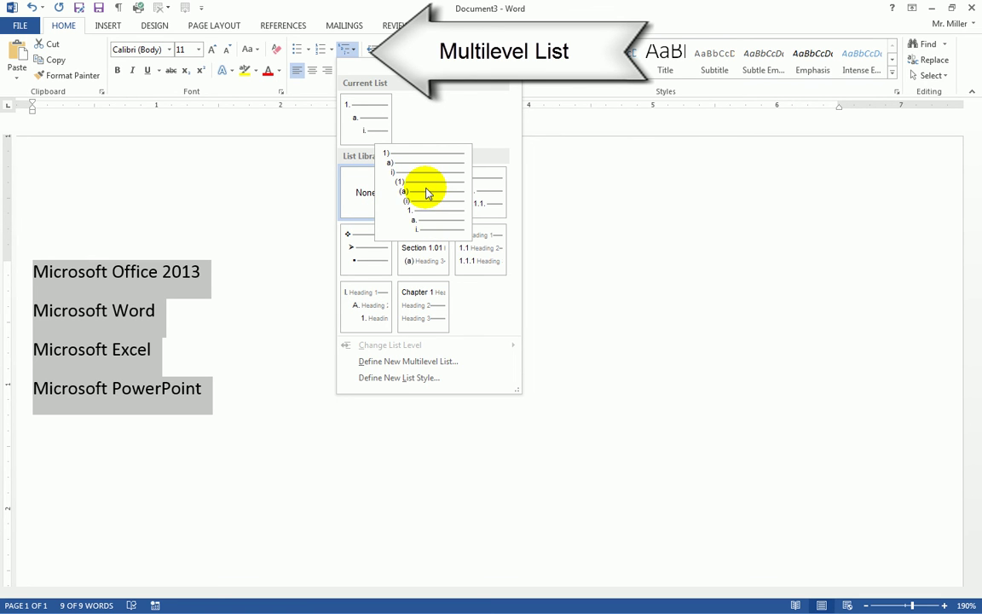
pyautogui.moveTo(487, 198)
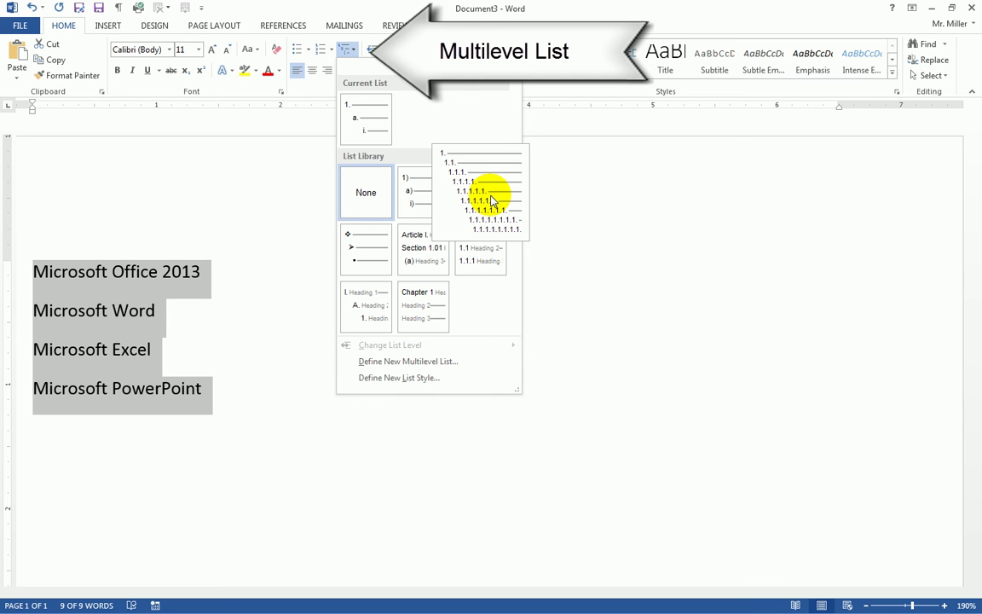
pyautogui.moveTo(365, 309)
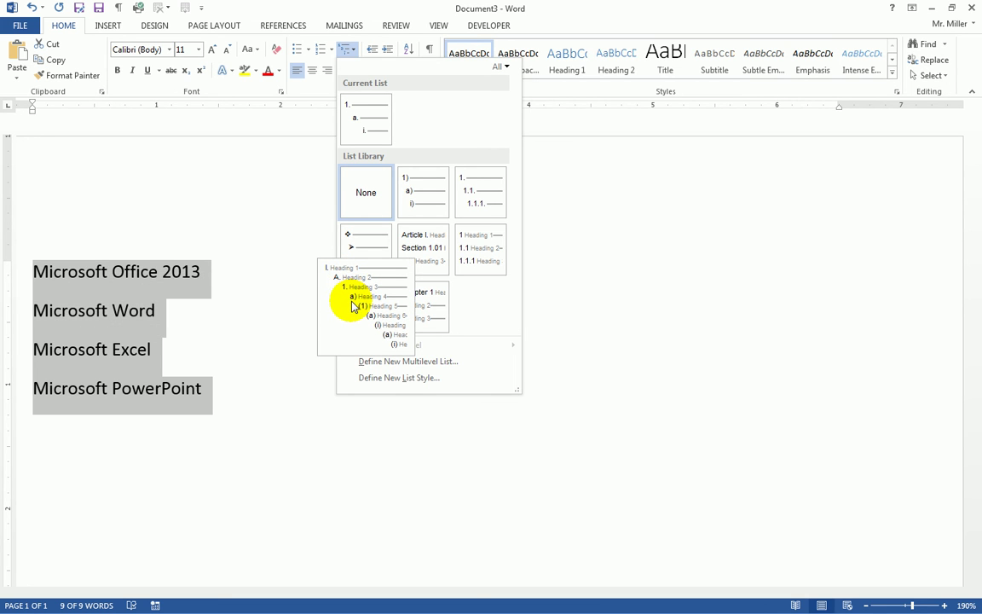
pyautogui.click(352, 306)
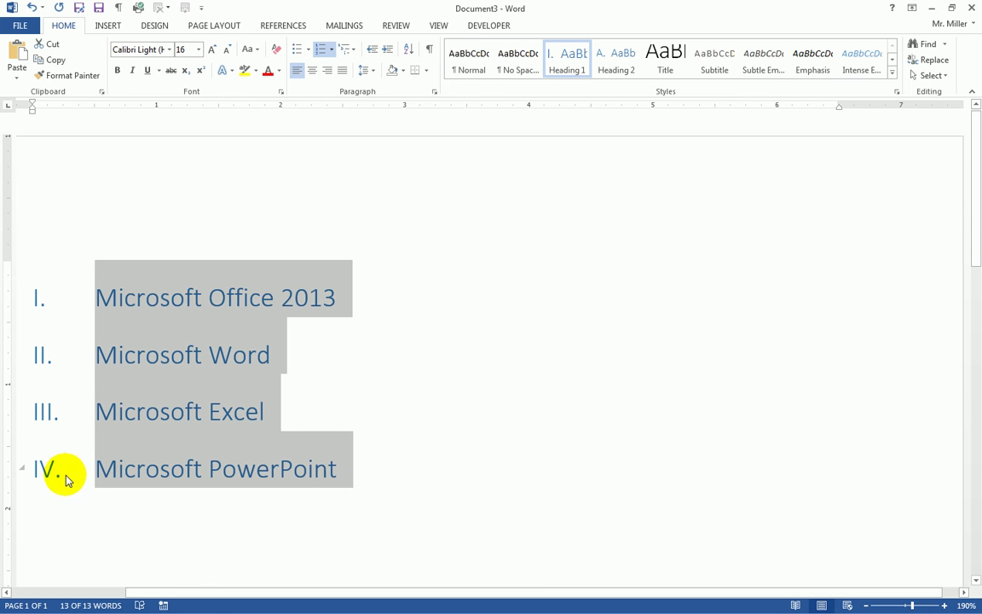
# Step: Demote Microsoft Word, Microsoft Excel and Microsoft PowerPoint by one list level beneath Microsoft Office 2013
pyautogui.click(96, 354)
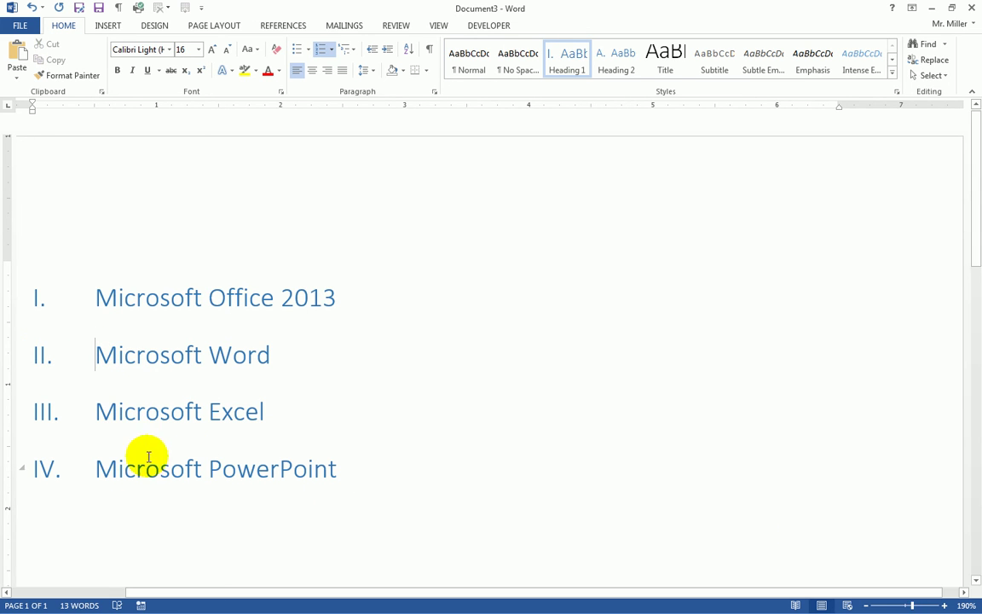
pyautogui.moveTo(139, 597); pyautogui.dragTo(49, 596)
pyautogui.click(90, 353)
pyautogui.moveTo(89, 385); pyautogui.dragTo(86, 448)
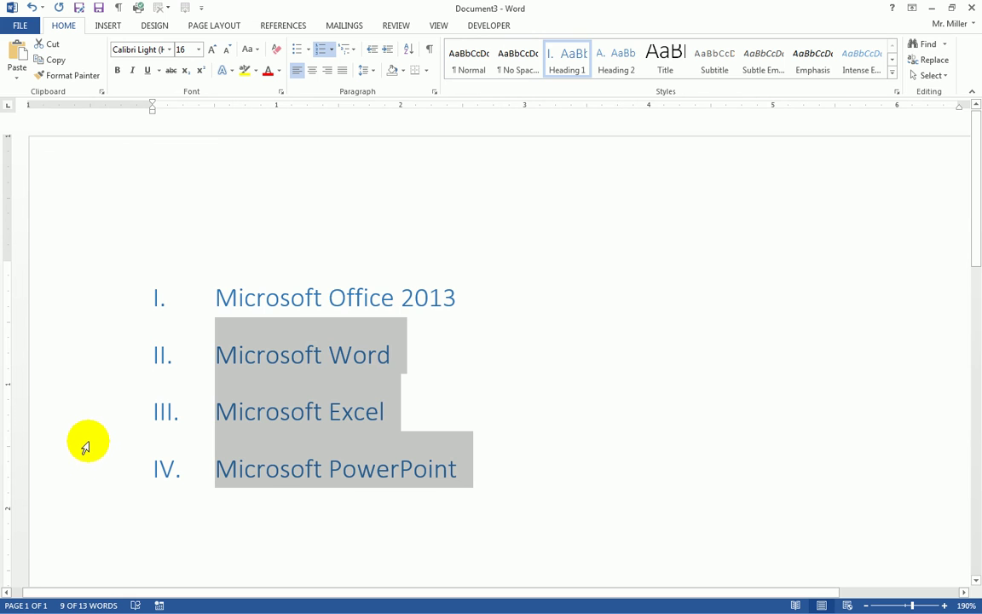
pyautogui.click(388, 53)
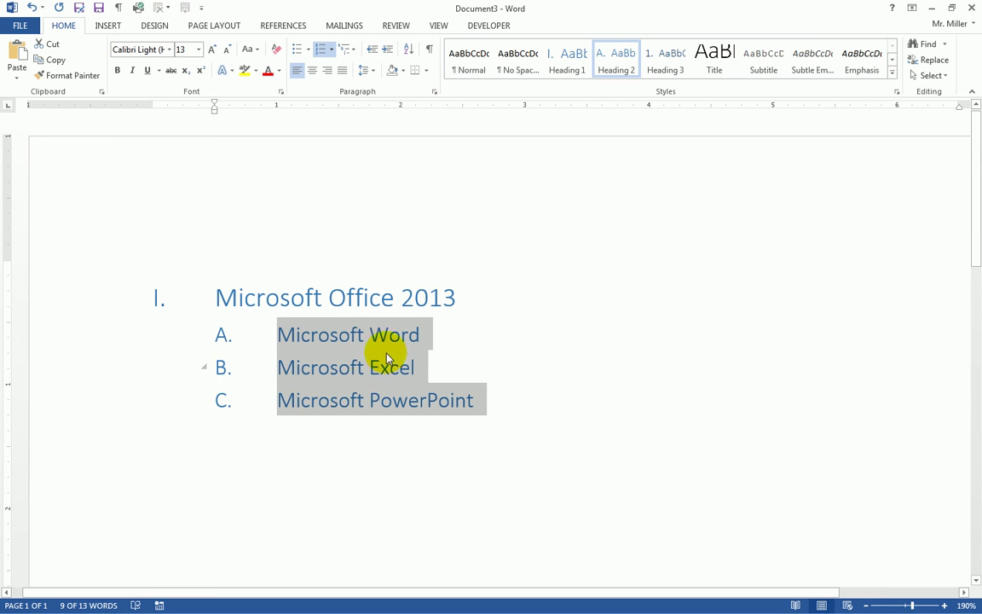
# Step: Add a new line reading "Word Processing" directly below the Microsoft Word item
pyautogui.click(445, 333)
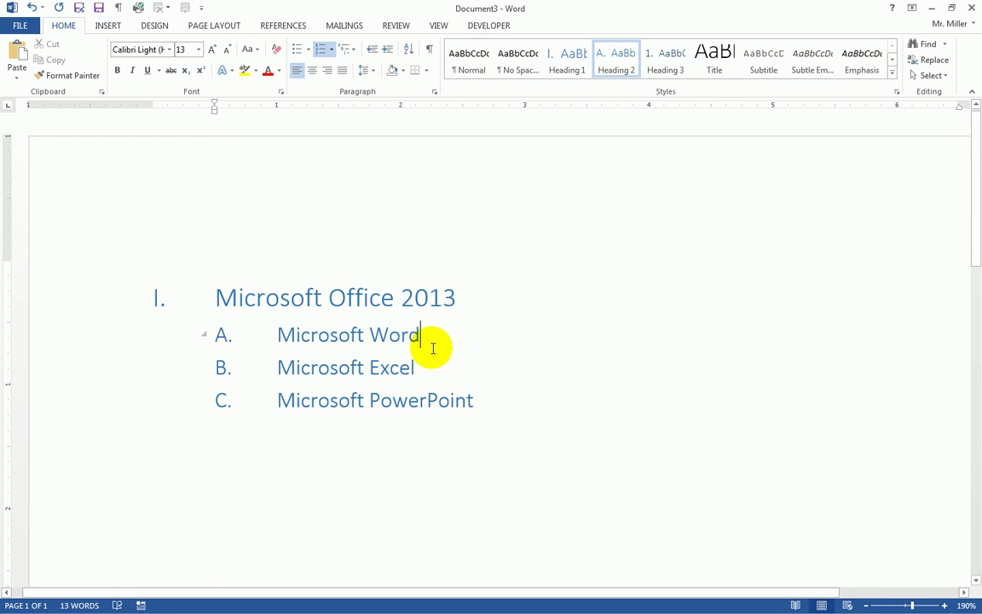
pyautogui.press('Return')
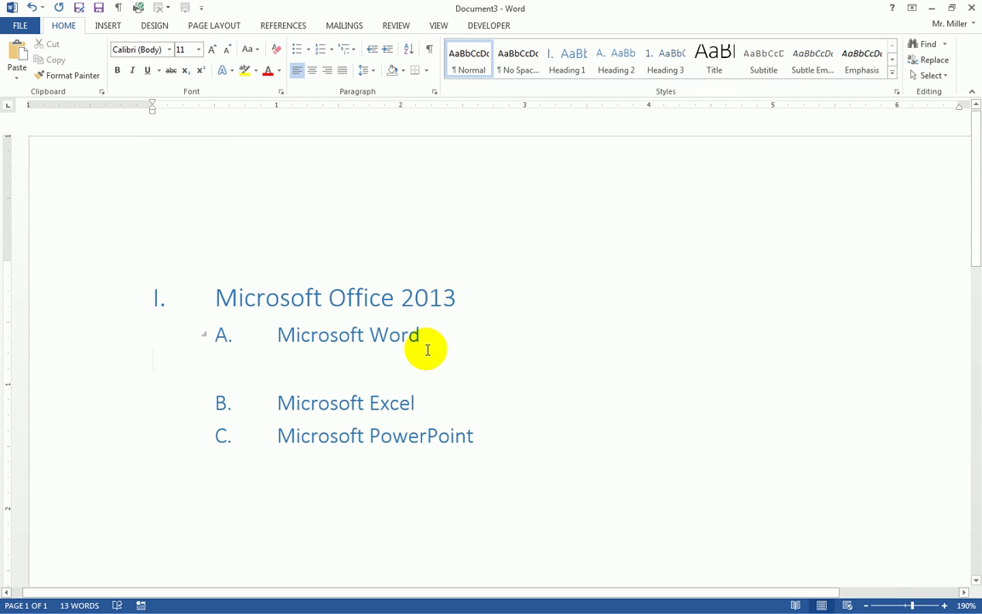
pyautogui.write('Word Pro')
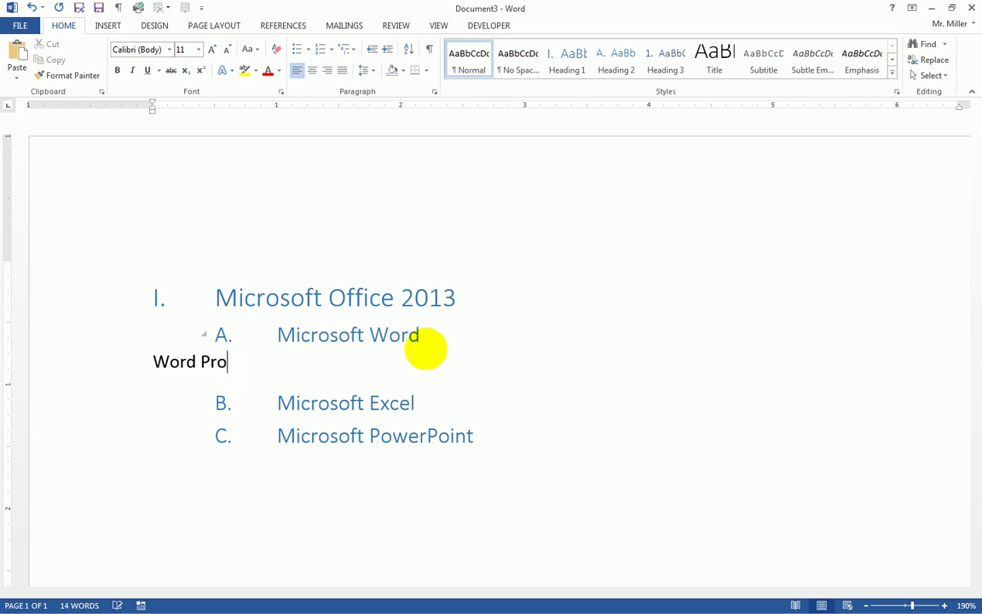
pyautogui.write('cessing')
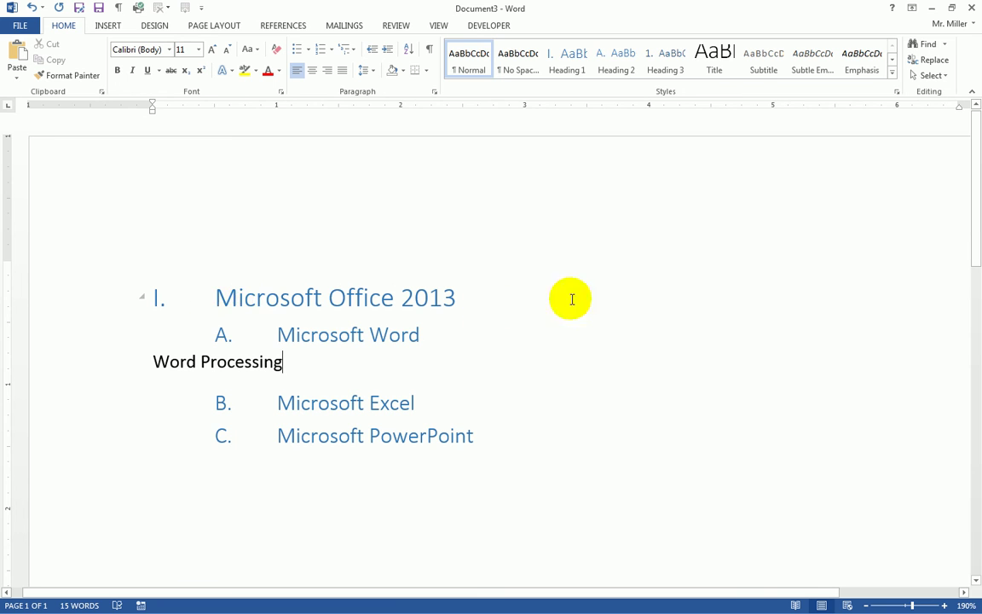
# Step: Check the heading styles of the two levels above and apply Heading 3 to the Word Processing line
pyautogui.click(303, 297)
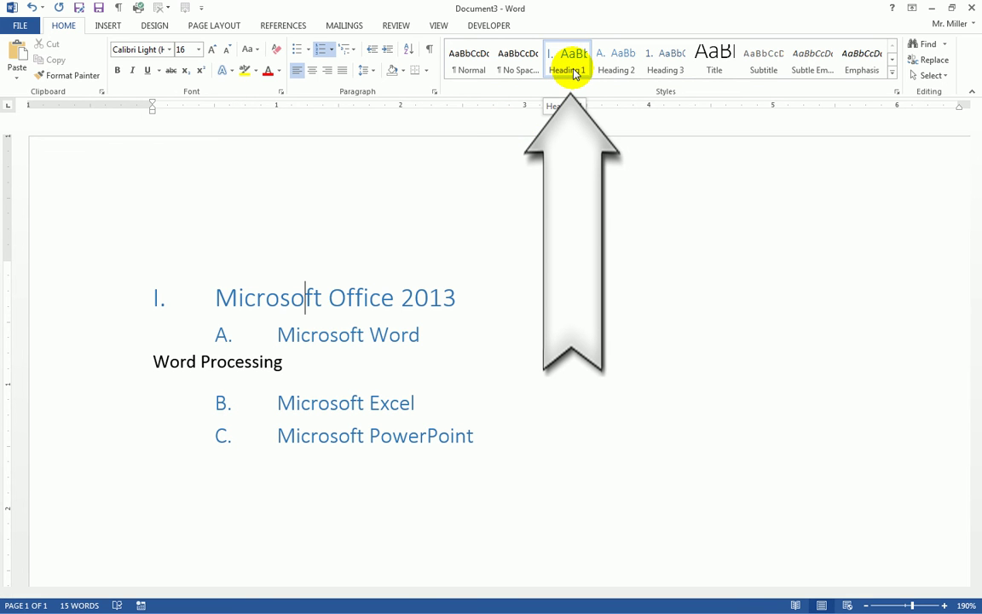
pyautogui.click(337, 335)
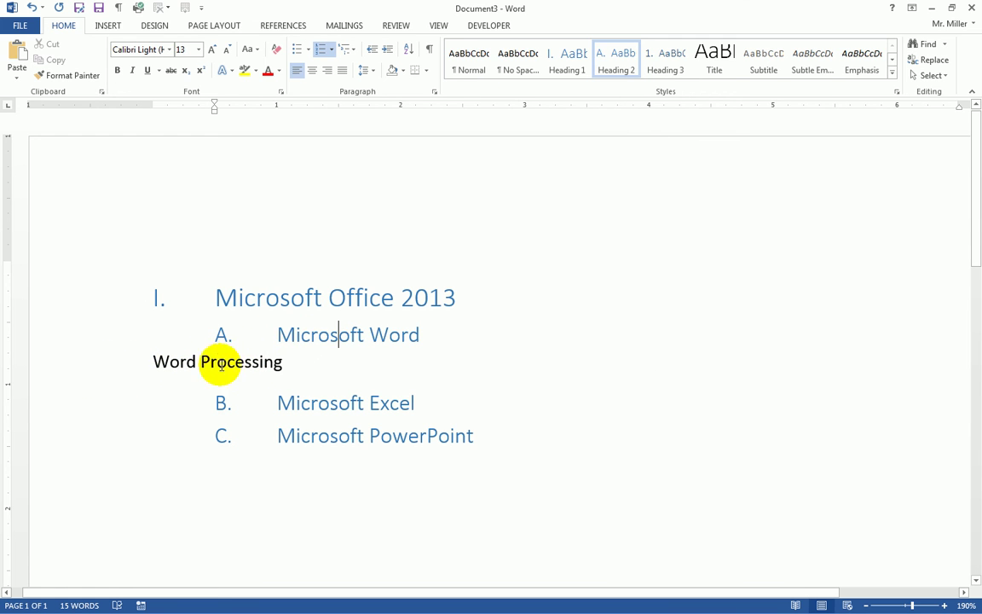
pyautogui.click(75, 364)
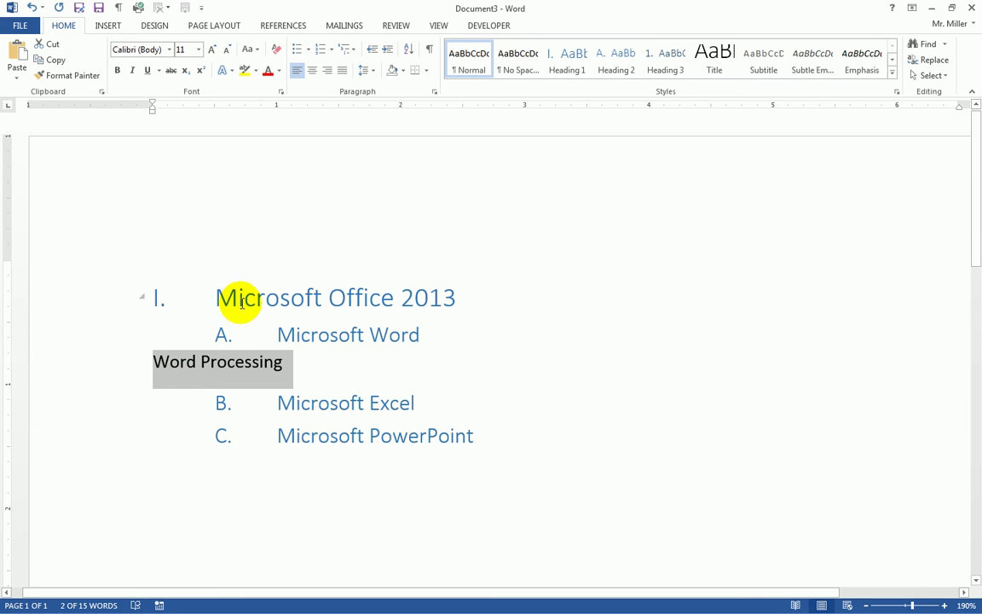
pyautogui.click(666, 69)
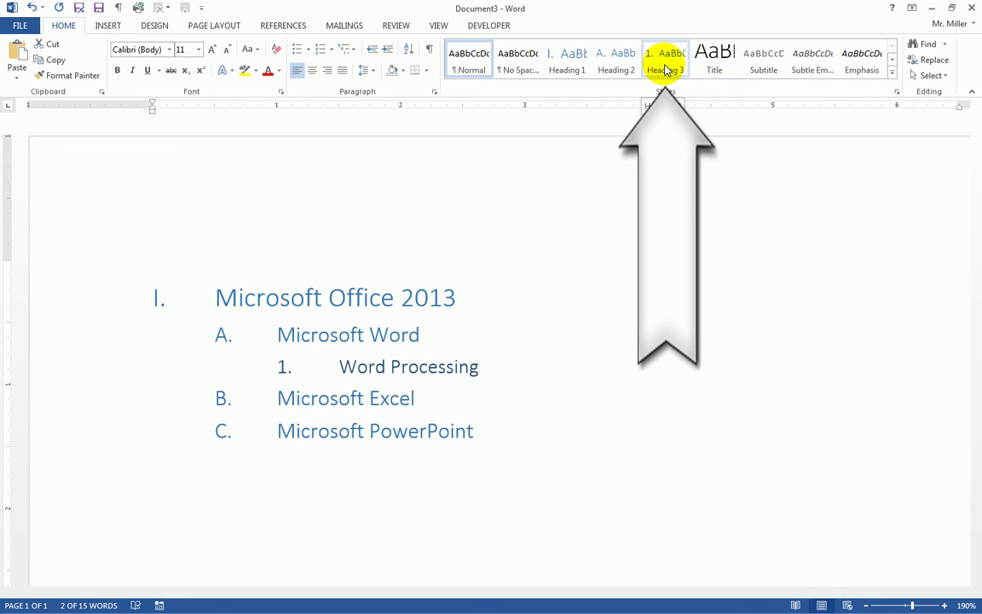
pyautogui.click(666, 69)
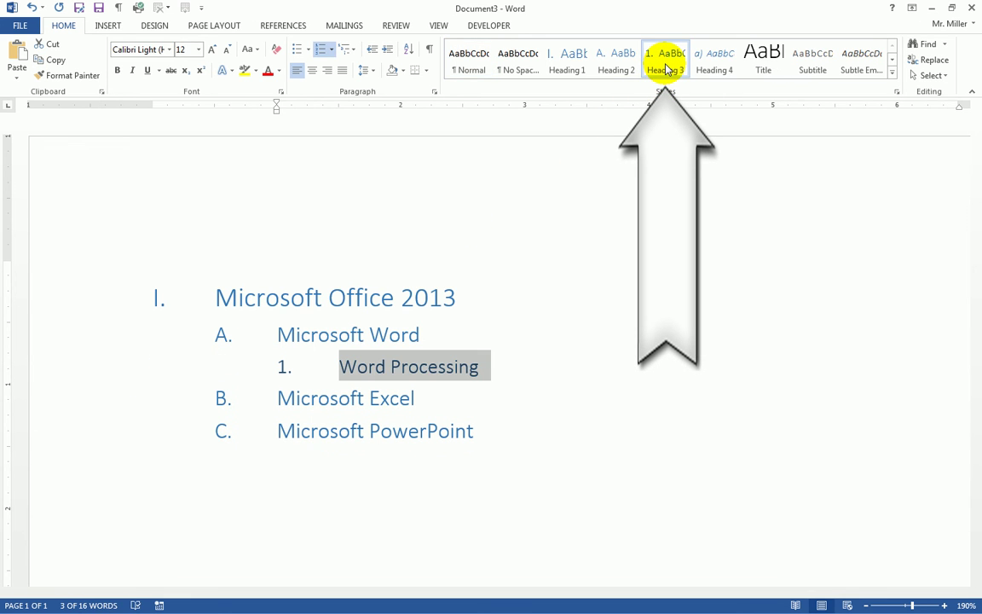
# Step: Add the line "Spreadsheet" below Microsoft Excel and give it the Heading 3 style
pyautogui.moveTo(307, 366)
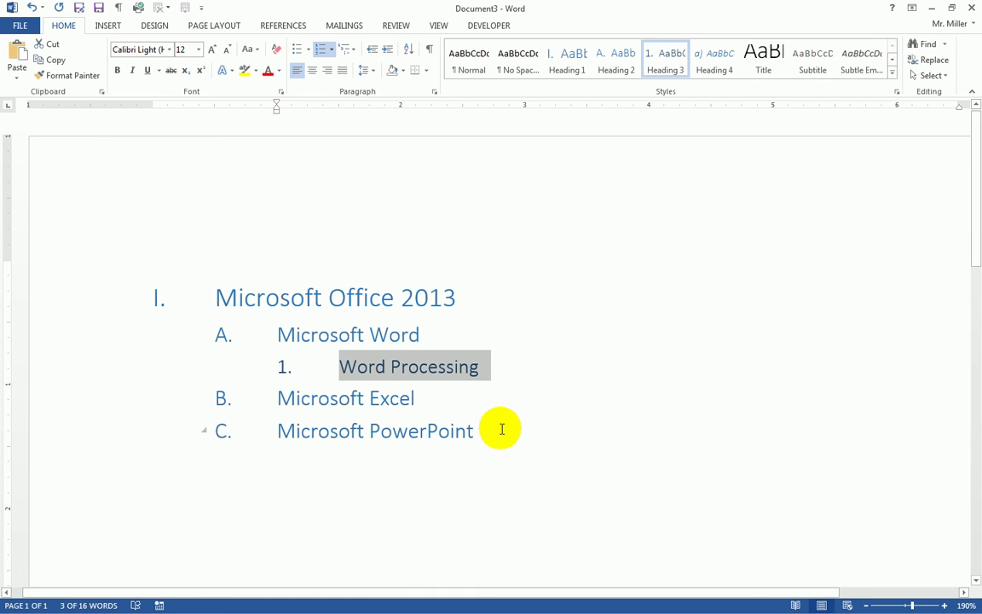
pyautogui.click(444, 399)
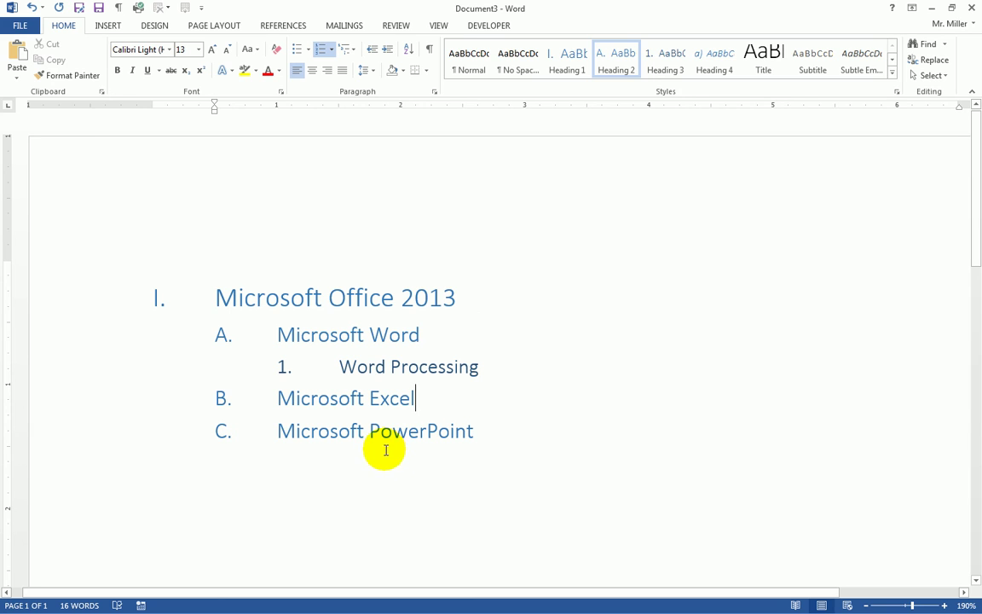
pyautogui.press('Return')
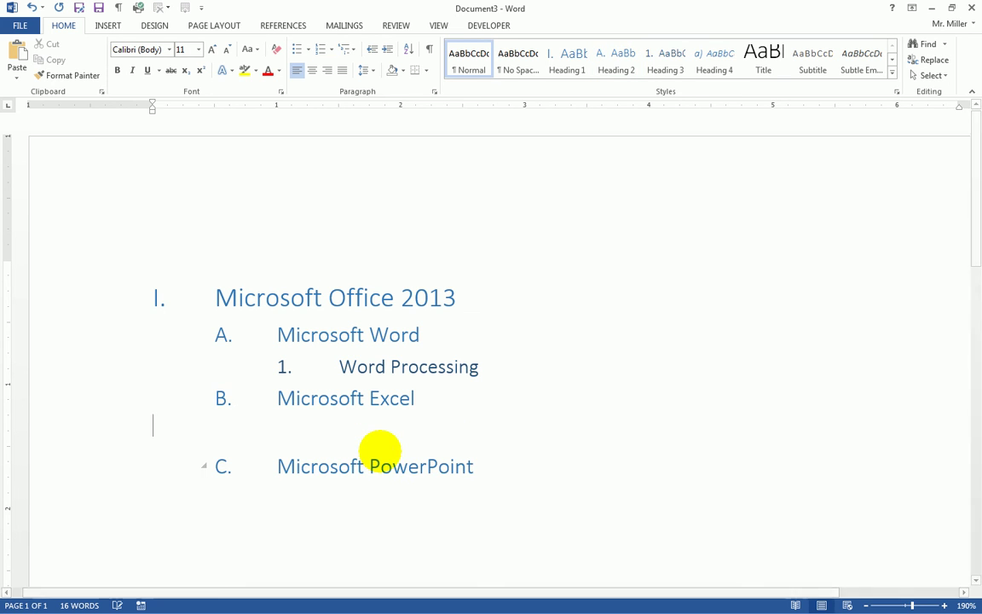
pyautogui.write('Spread')
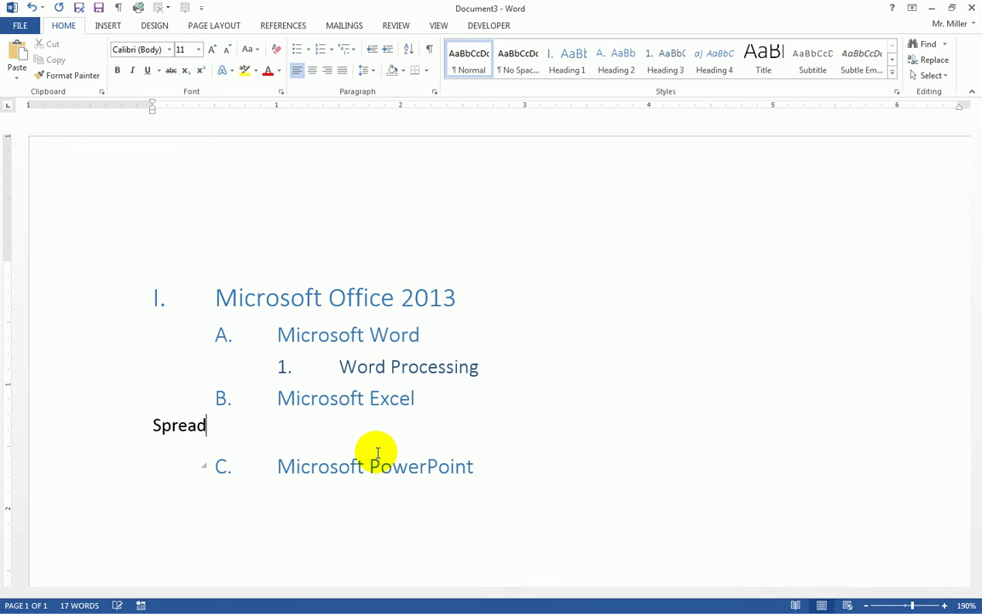
pyautogui.write('sheet')
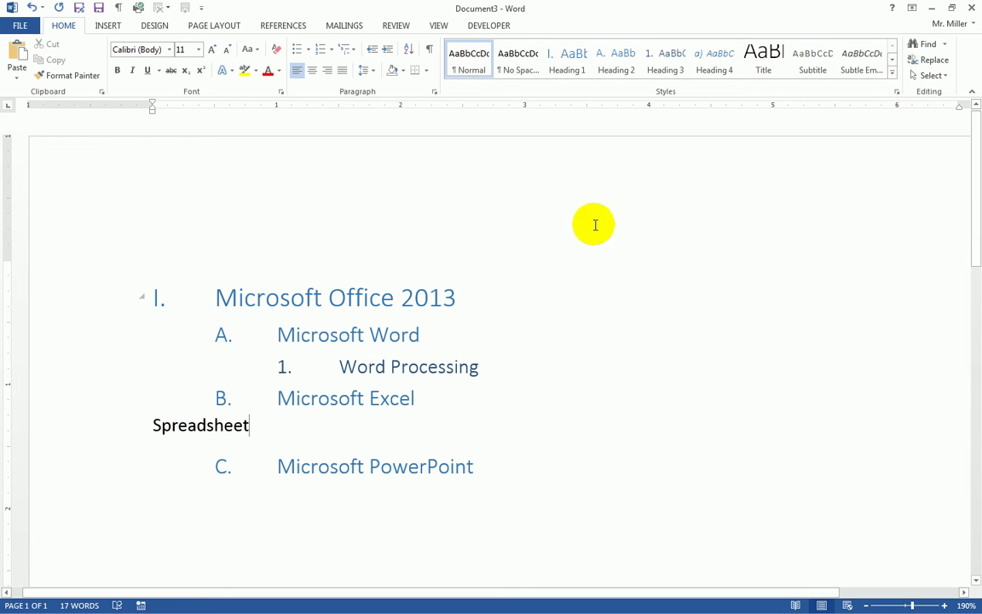
pyautogui.click(669, 61)
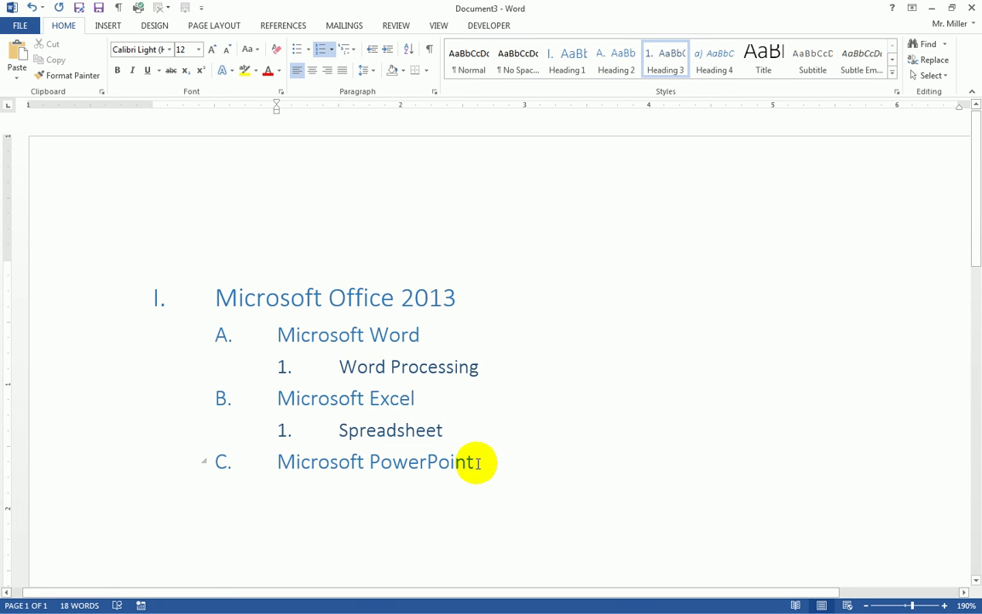
# Step: Add the line "Presentation Software" below Microsoft PowerPoint and give it the Heading 3 style
pyautogui.click(504, 467)
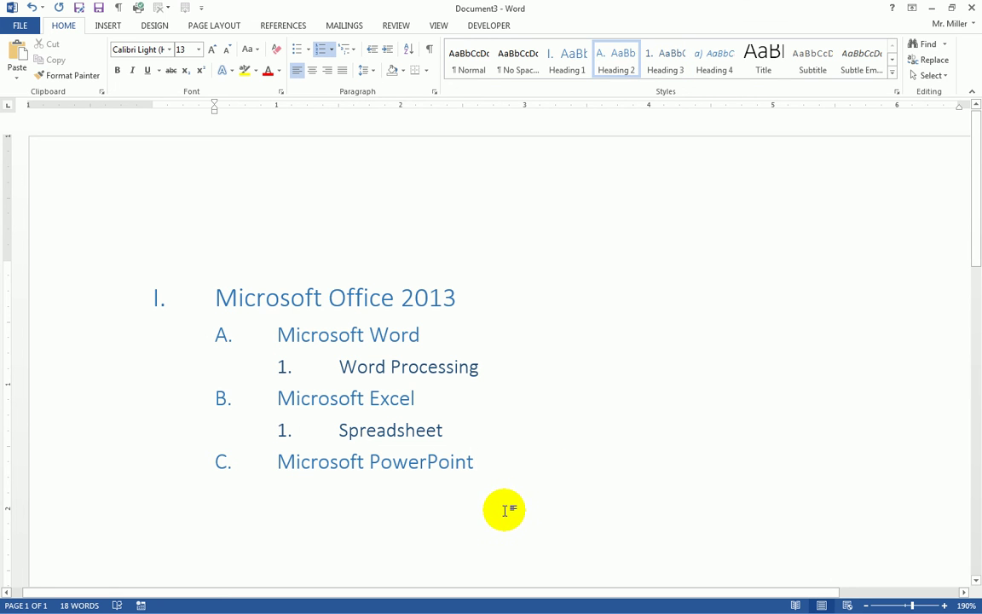
pyautogui.press('Return')
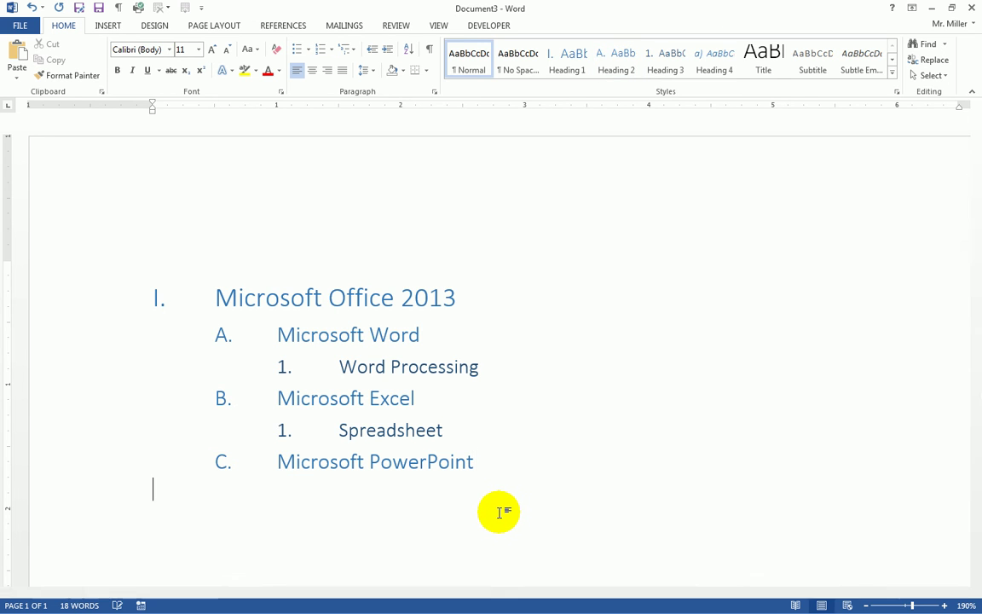
pyautogui.write('Presentat')
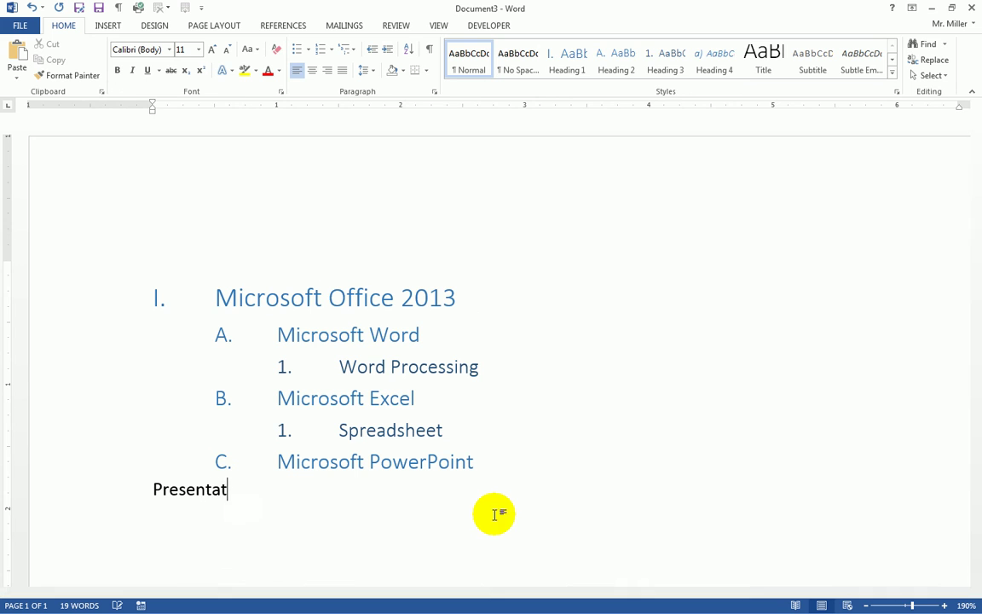
pyautogui.write('ion Software')
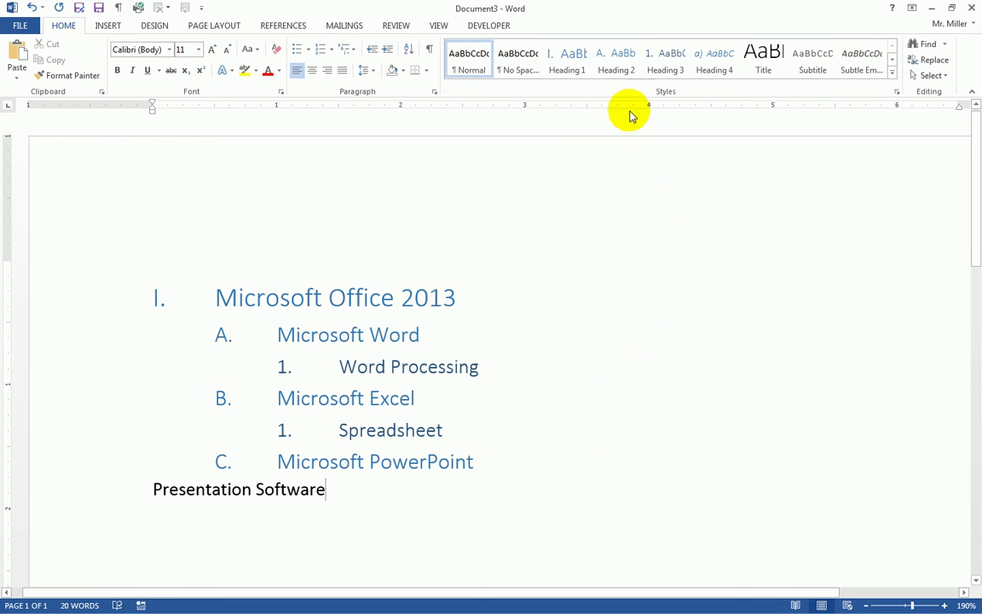
pyautogui.click(667, 70)
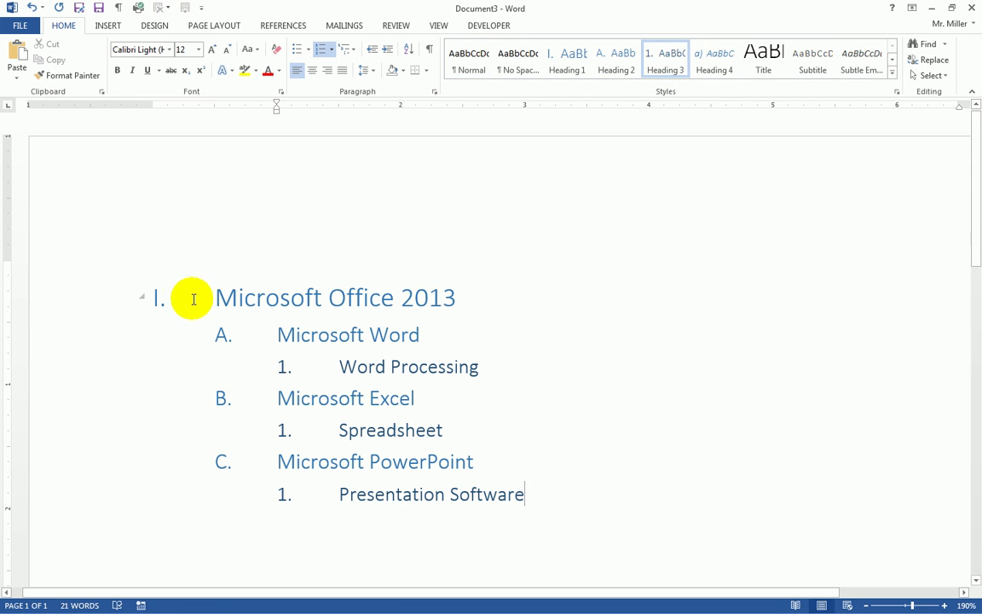
# Step: Examine the levels of the multilevel list format applied to the outline in the list library
pyautogui.scroll(-1, 252, 347)
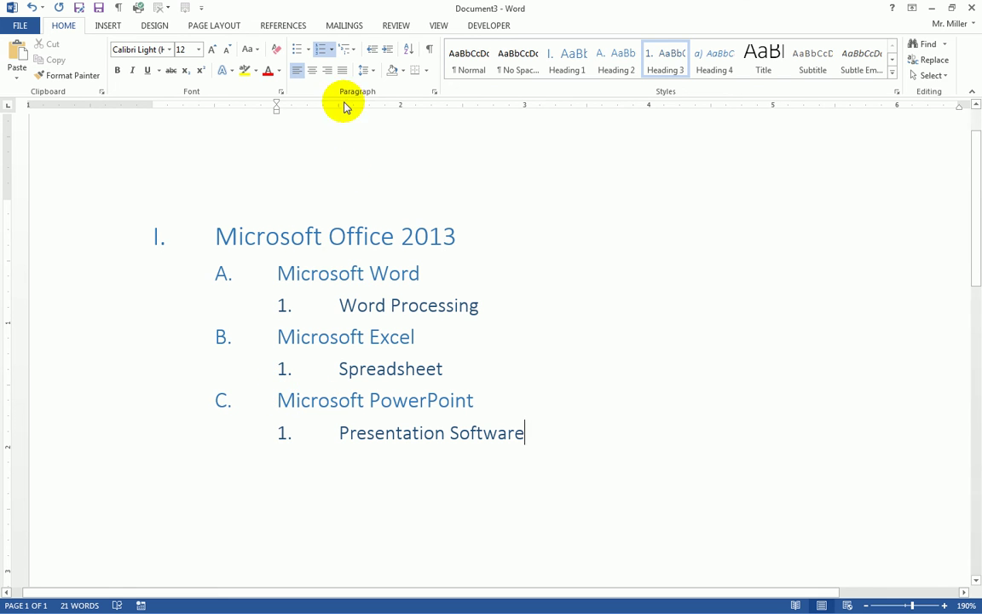
pyautogui.click(356, 54)
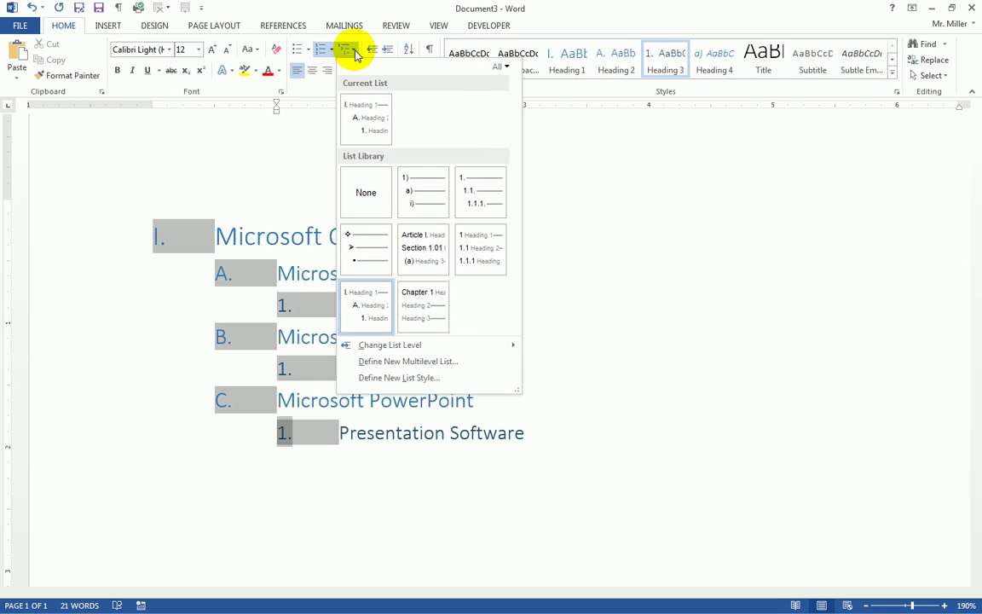
pyautogui.moveTo(369, 312)
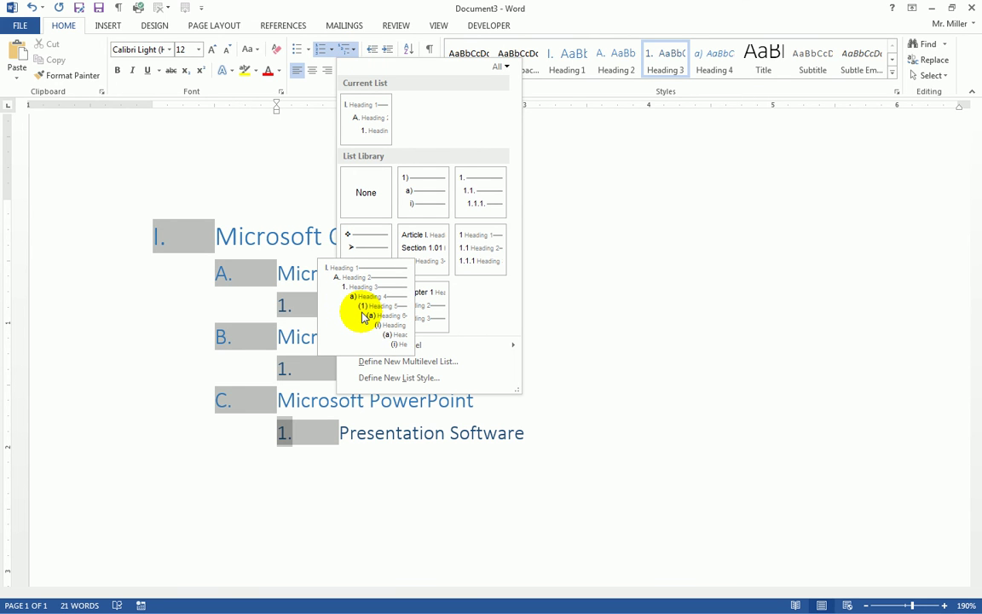
pyautogui.click(684, 305)
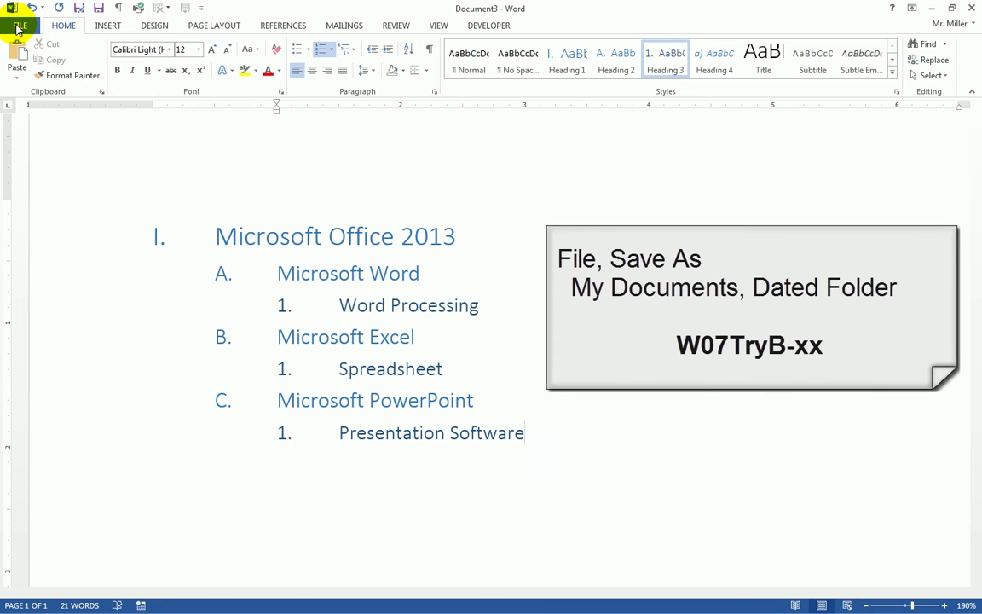
# Step: Save the document as W07TryB-sm in the September 15 folder under My Documents
pyautogui.click(17, 29)
pyautogui.click(34, 165)
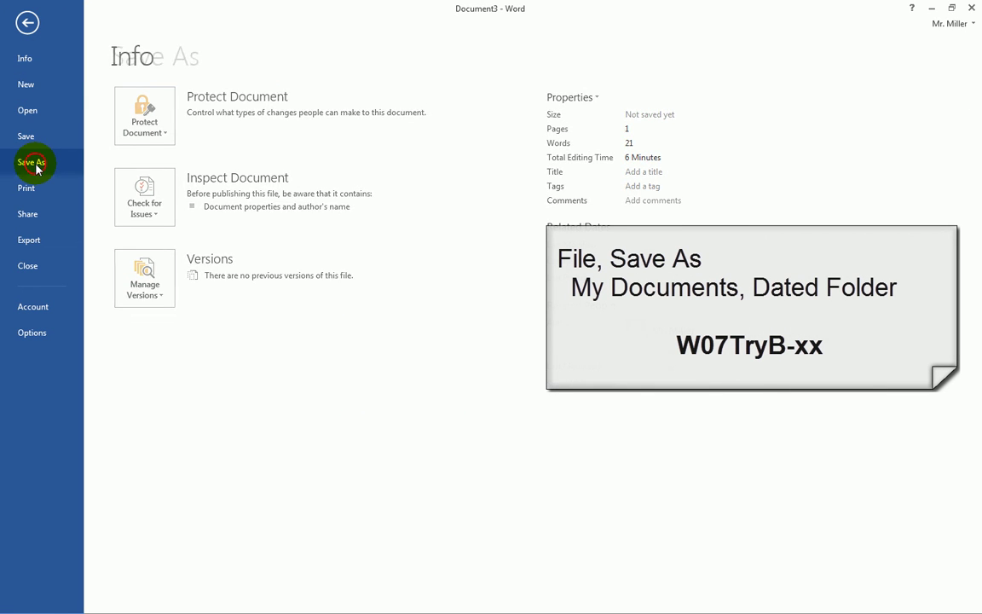
pyautogui.click(184, 229)
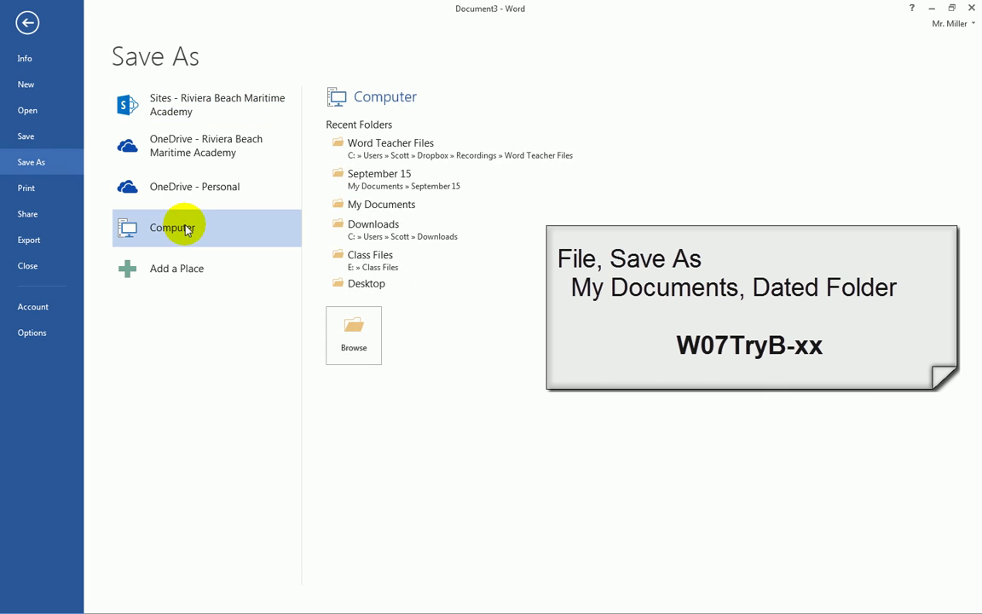
pyautogui.click(381, 179)
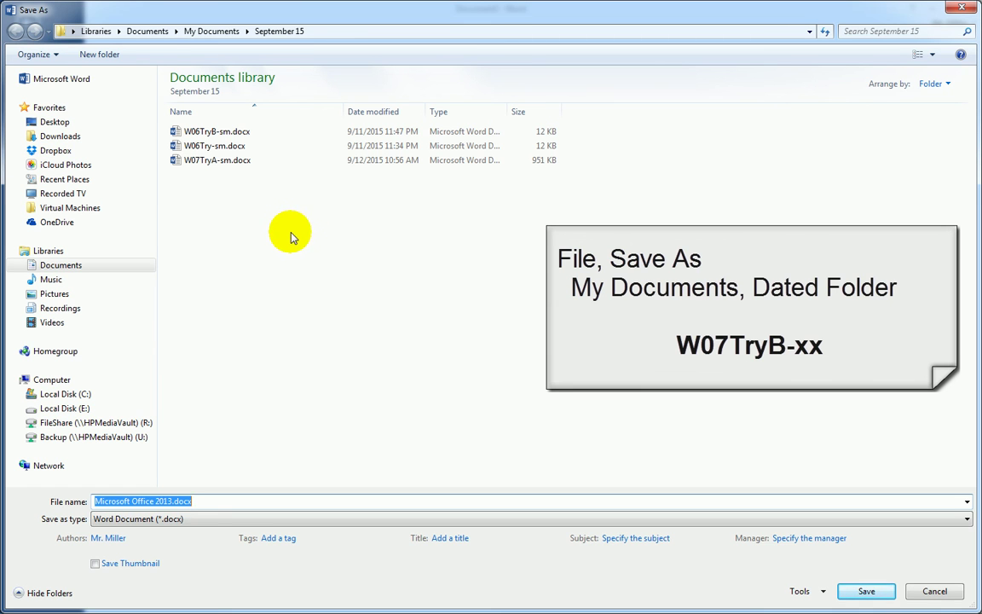
pyautogui.write('W')
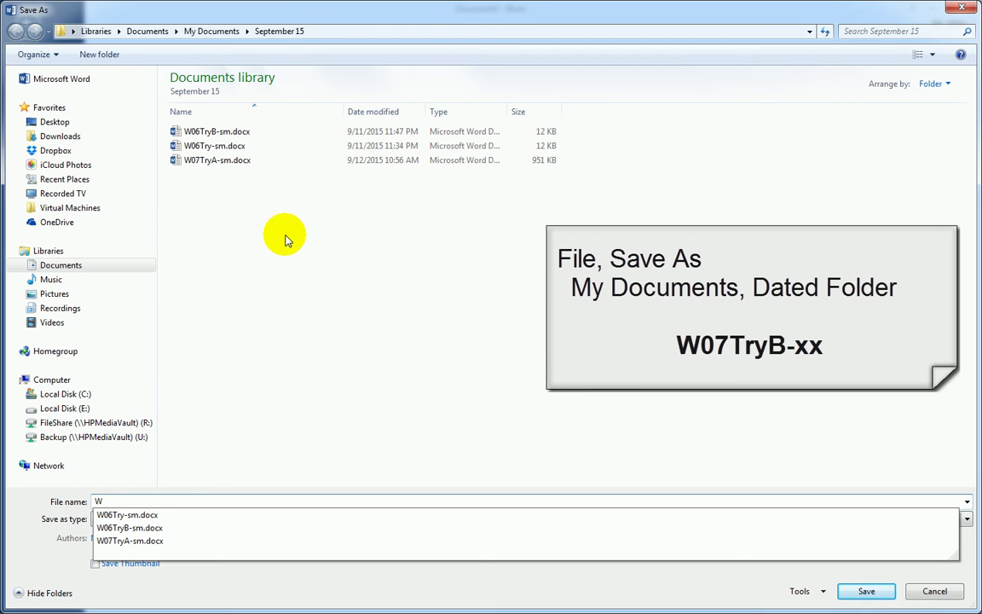
pyautogui.write('07T')
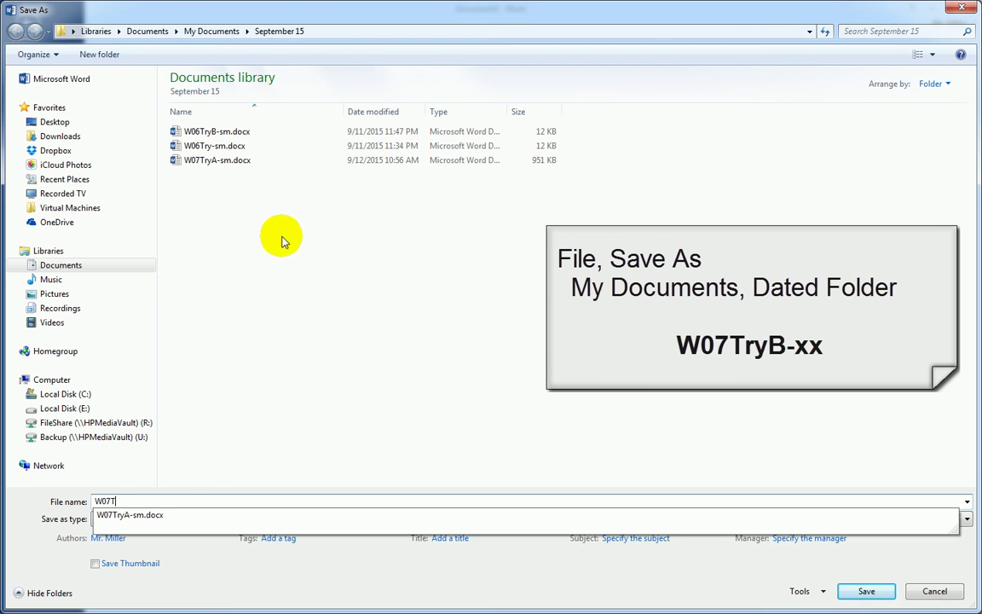
pyautogui.write('ryB-sm')
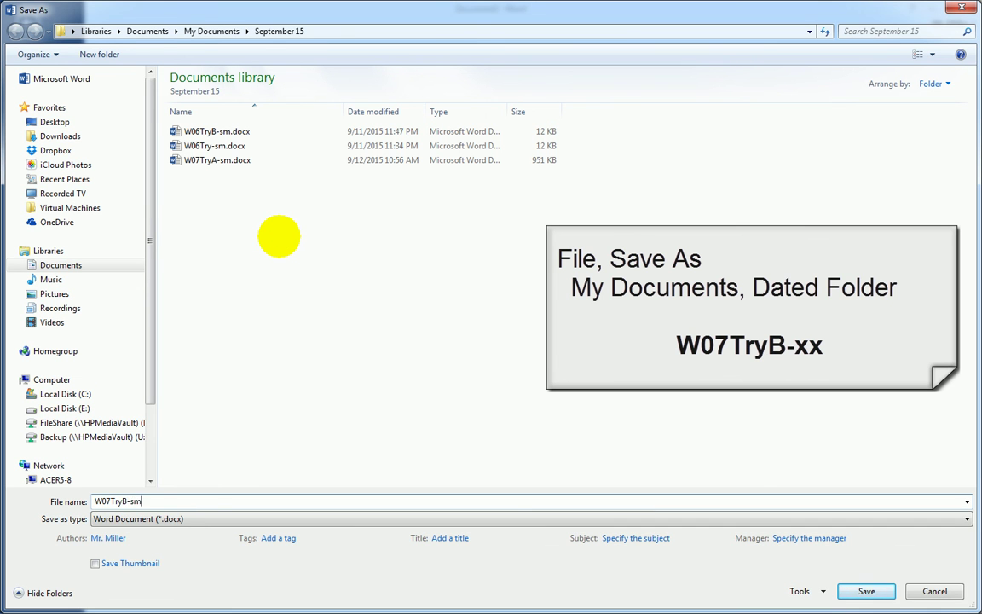
pyautogui.press('Return')
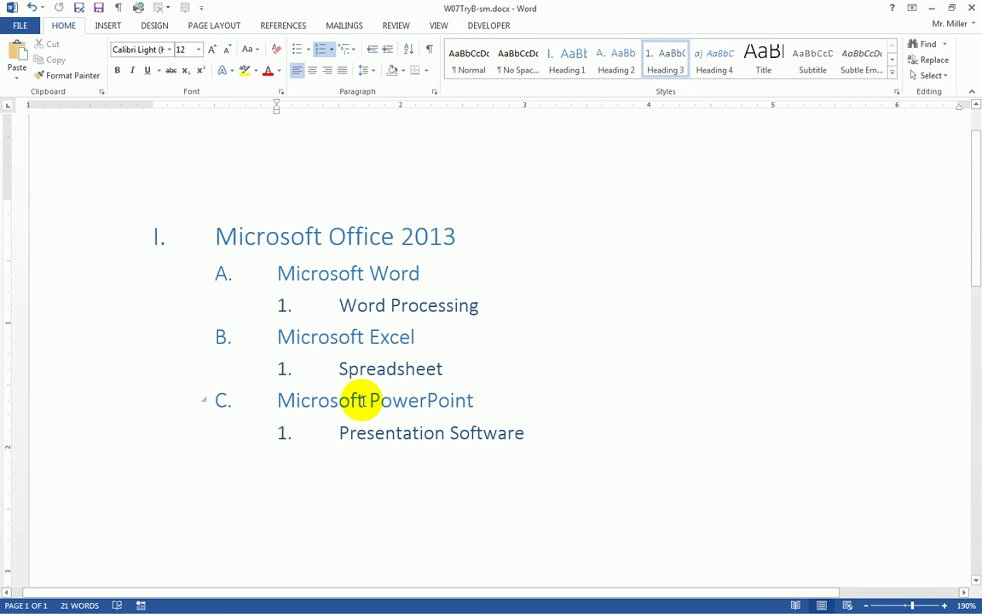
# Step: Close the saved document and go to page 145 of the Pearson eText in Chrome
pyautogui.click(972, 8)
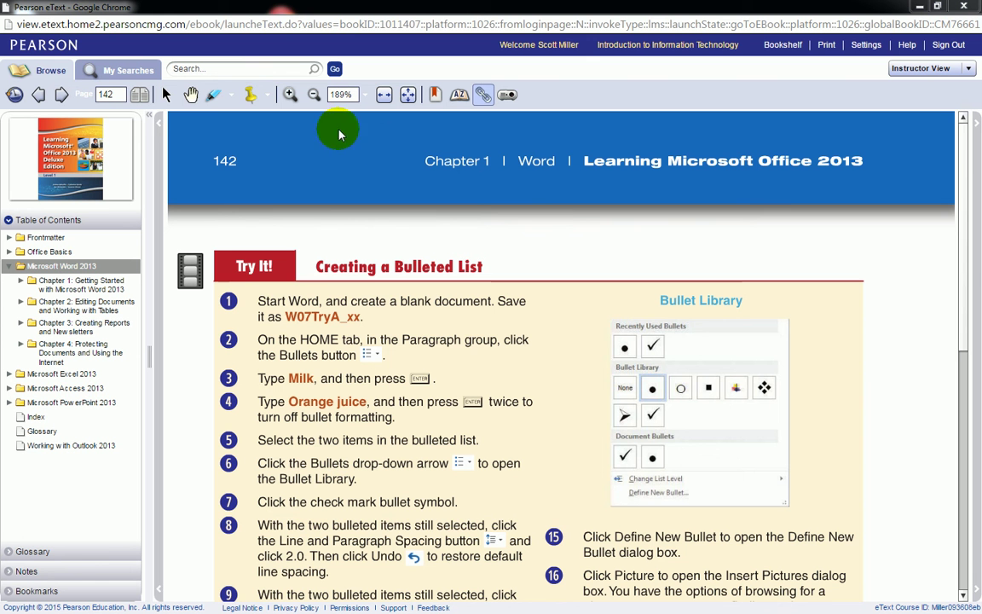
pyautogui.click(105, 95)
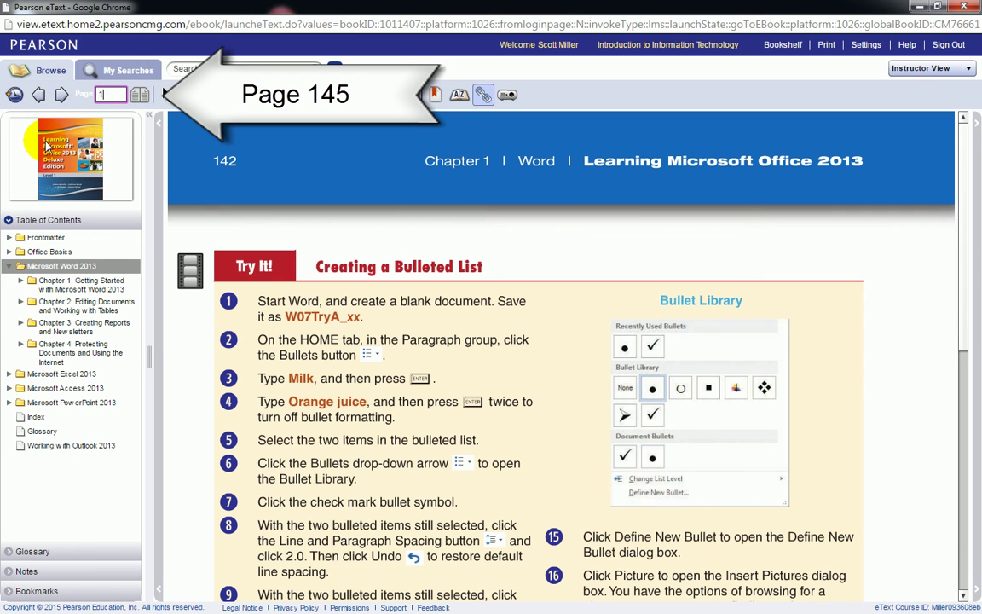
pyautogui.write('145')
pyautogui.press('Return')
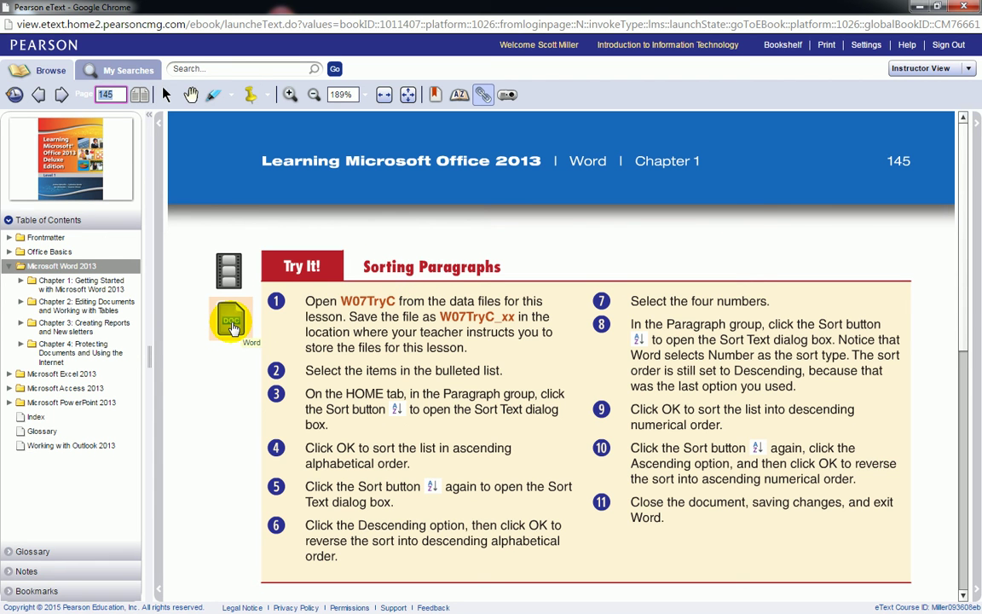
# Step: Download the W07TryC data file for the Sorting Paragraphs exercise, open it in Word and enable editing
pyautogui.click(232, 326)
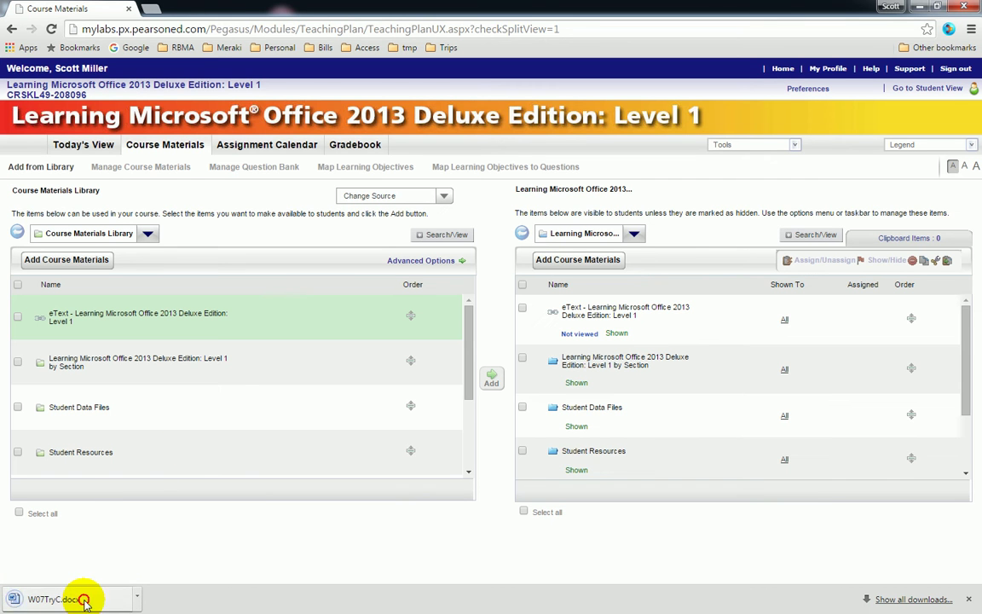
pyautogui.click(78, 598)
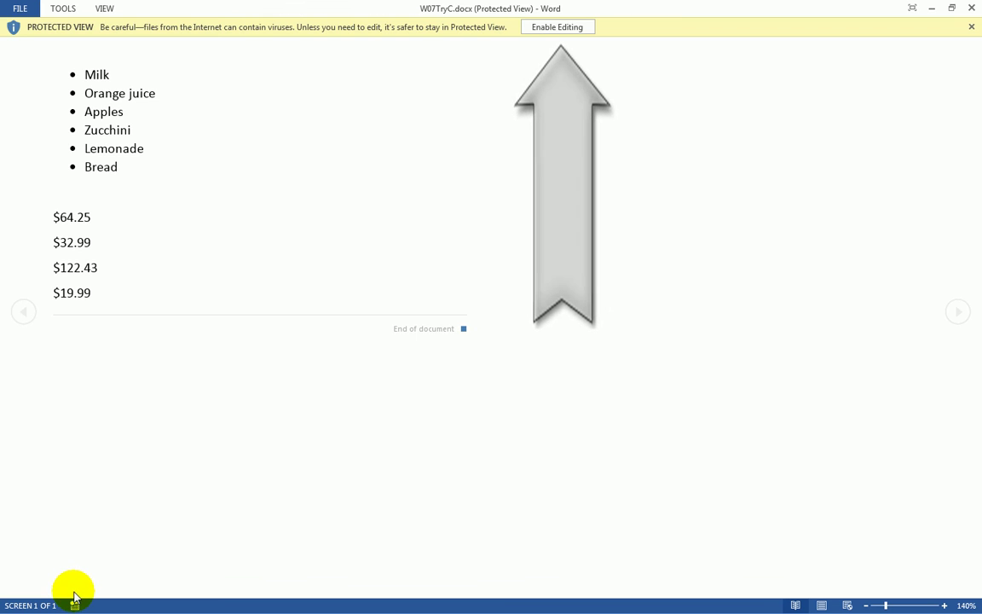
pyautogui.click(555, 33)
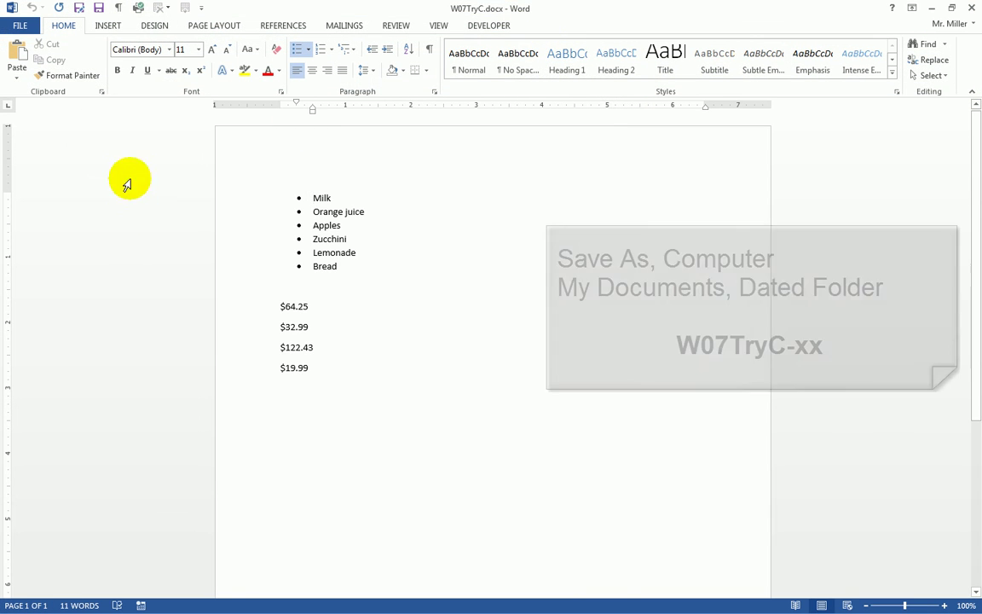
# Step: Save the document as W07TryC-sm in the September 15 folder under My Documents
pyautogui.click(17, 28)
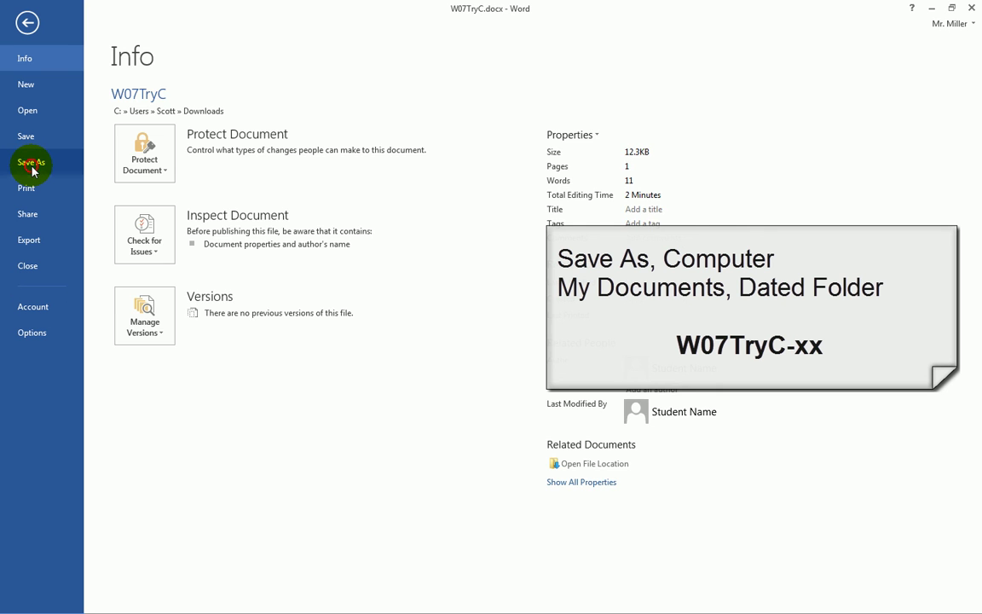
pyautogui.click(31, 166)
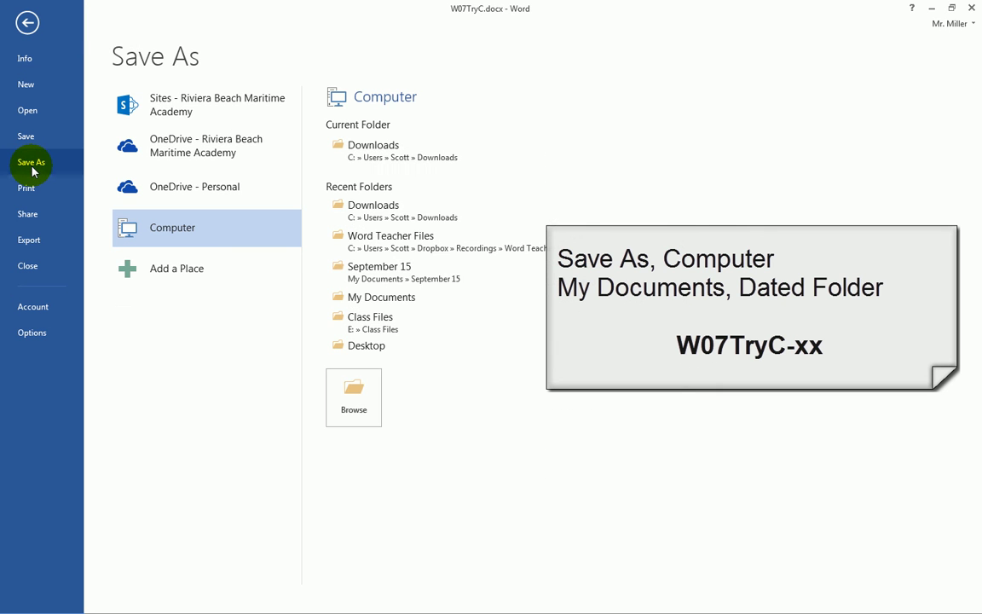
pyautogui.click(397, 270)
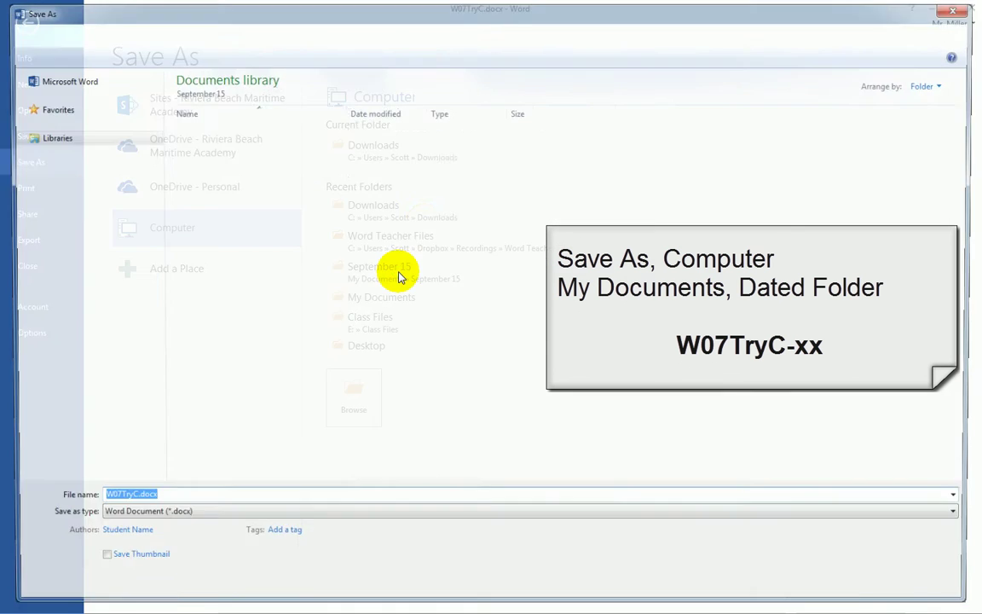
pyautogui.click(129, 503)
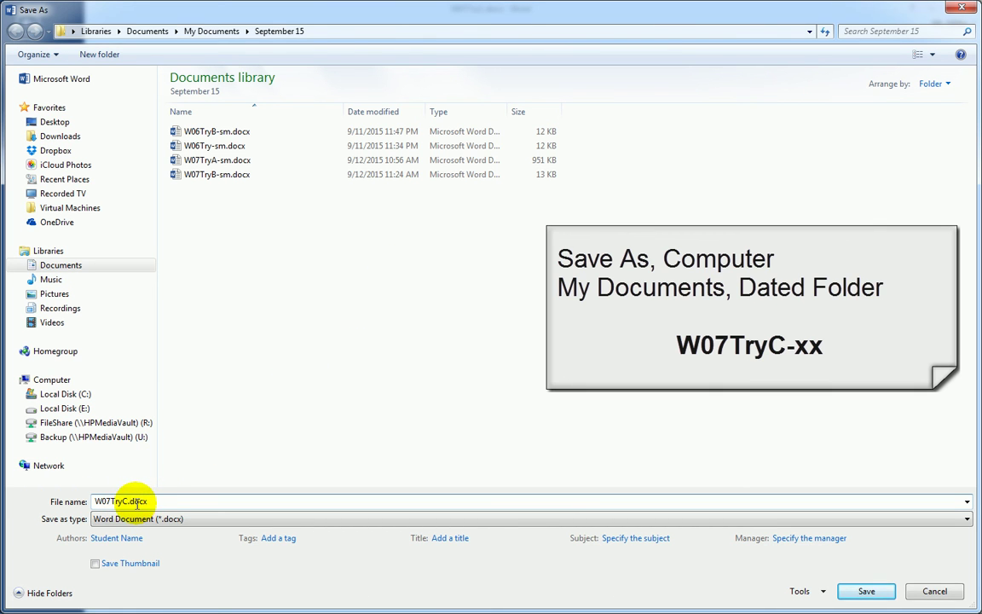
pyautogui.moveTo(127, 501); pyautogui.dragTo(192, 500)
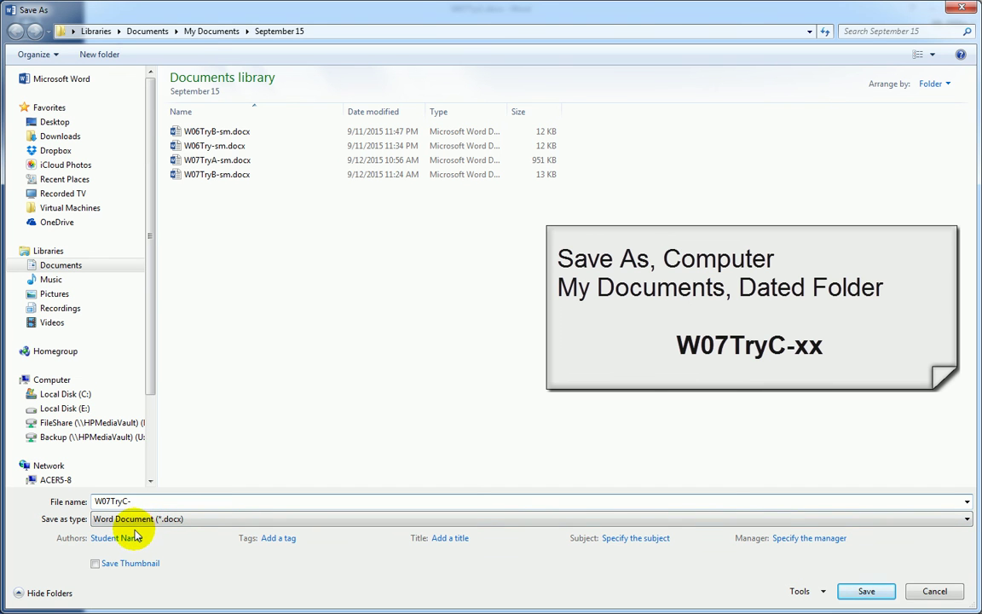
pyautogui.write('-sm')
pyautogui.press('Return')
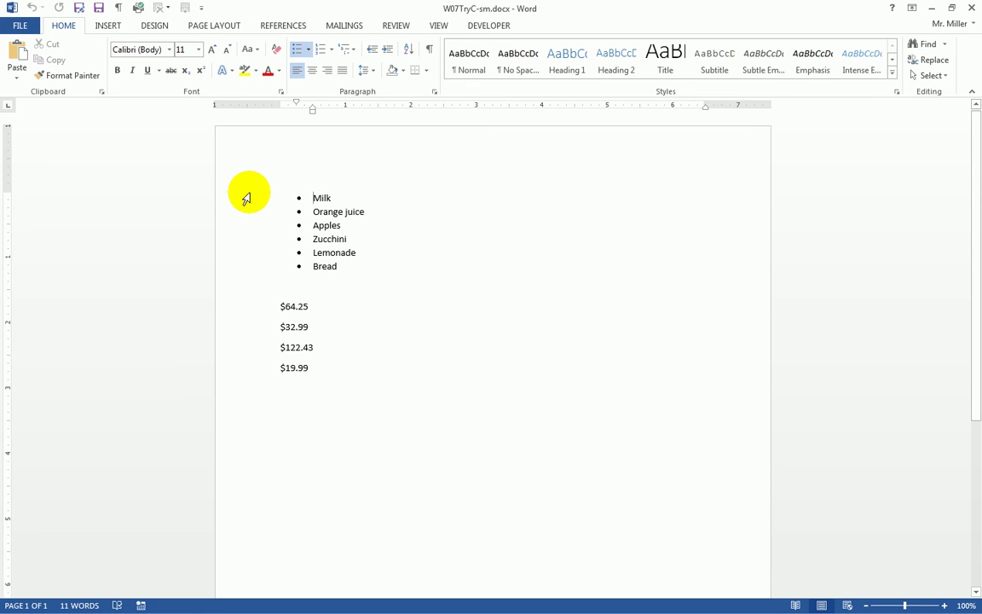
# Step: Sort the six bulleted grocery items by paragraph text in ascending order with no header row
pyautogui.moveTo(243, 197); pyautogui.dragTo(260, 269)
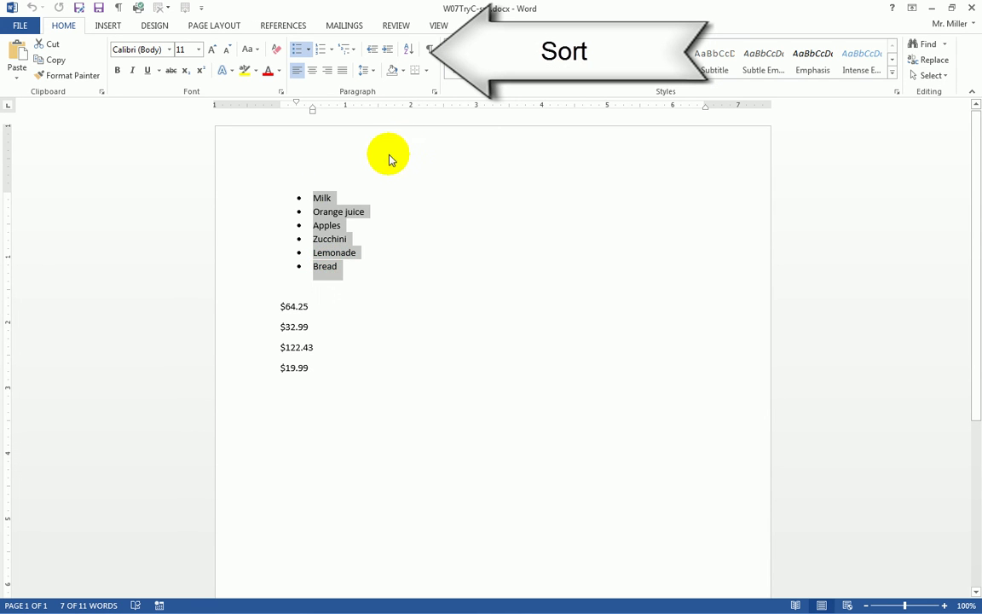
pyautogui.click(412, 55)
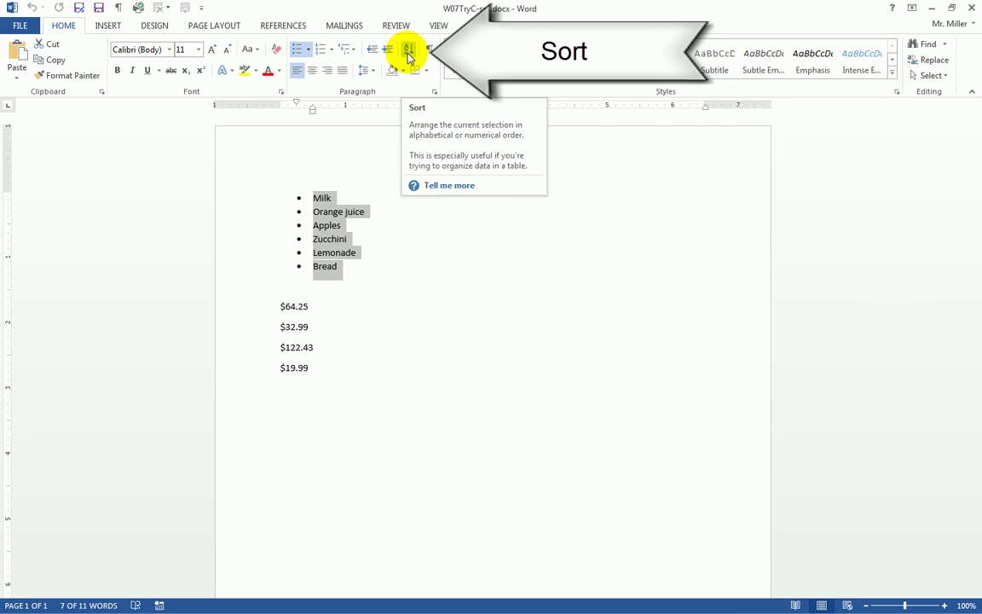
pyautogui.click(409, 55)
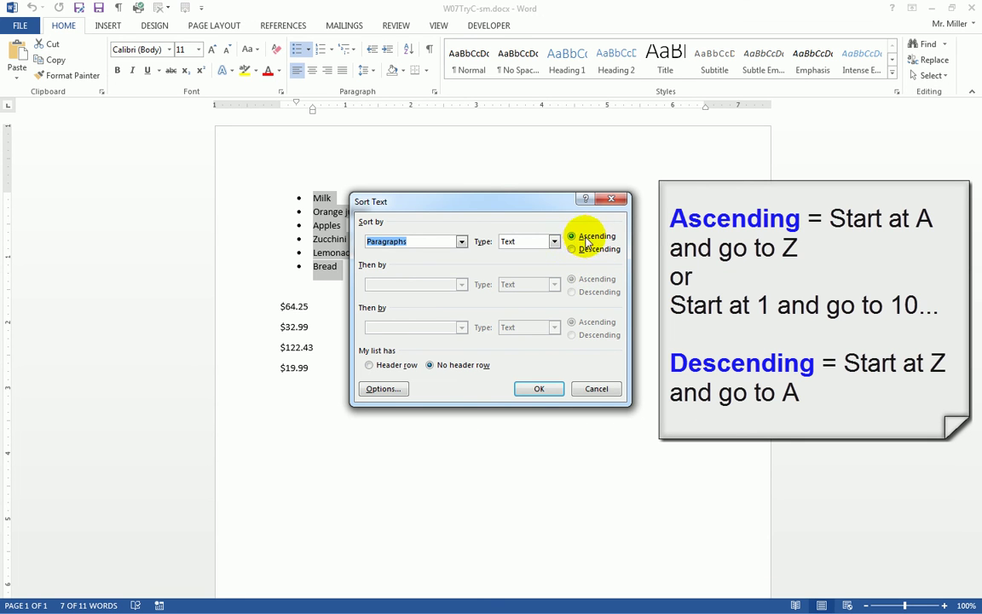
pyautogui.click(539, 389)
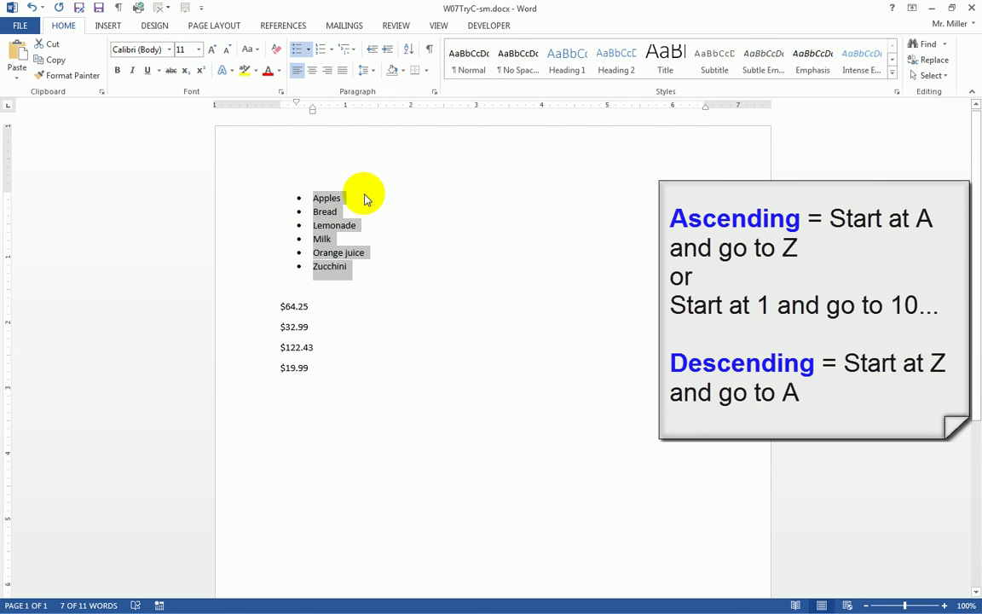
pyautogui.click(325, 213)
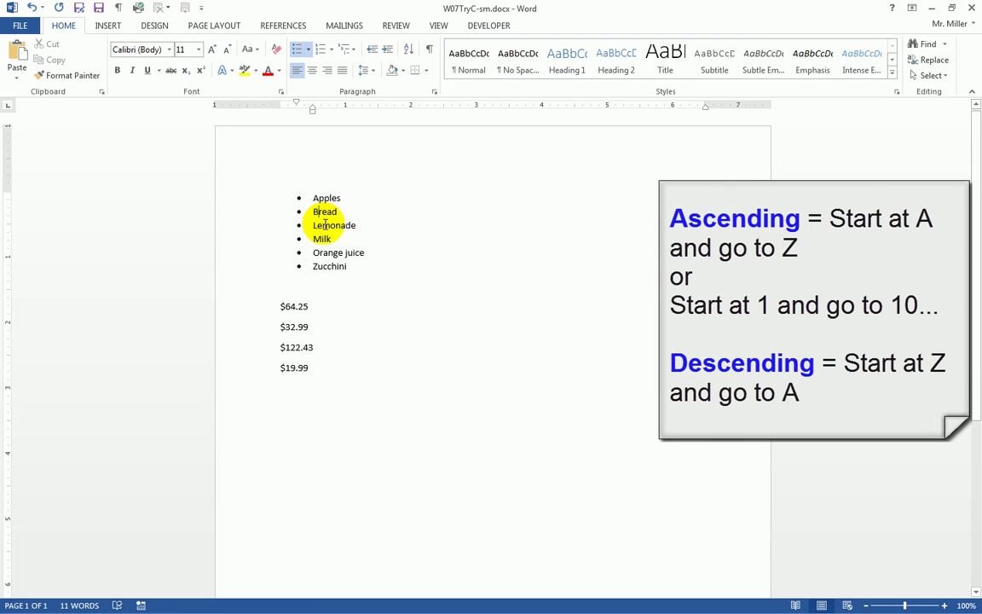
pyautogui.click(317, 239)
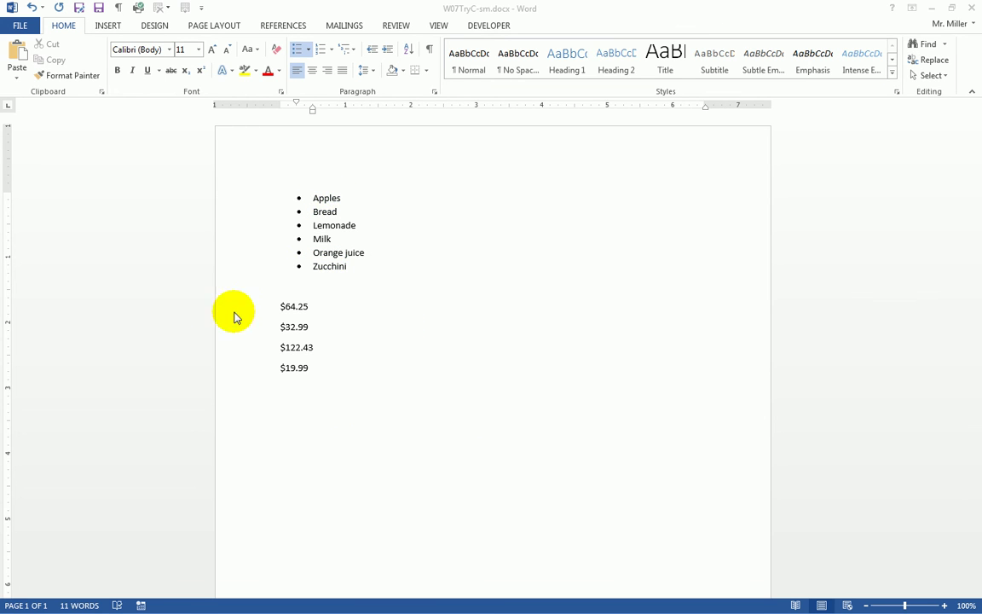
pyautogui.click(266, 307)
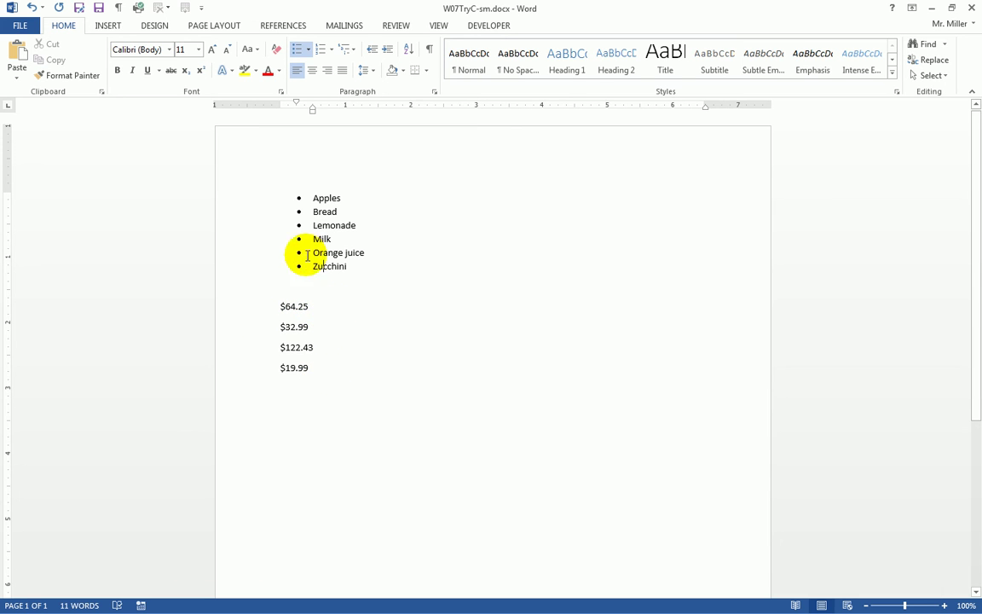
# Step: Sort the four dollar amounts below the bulleted list by paragraph as numbers in ascending order with no header row, and save the document
pyautogui.click(323, 267)
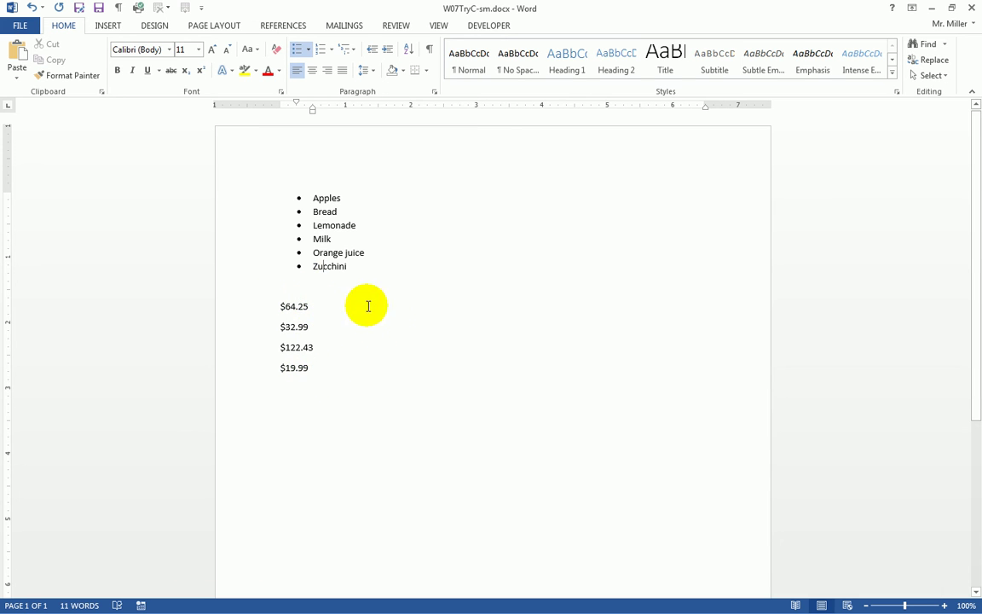
pyautogui.moveTo(238, 309); pyautogui.dragTo(250, 359)
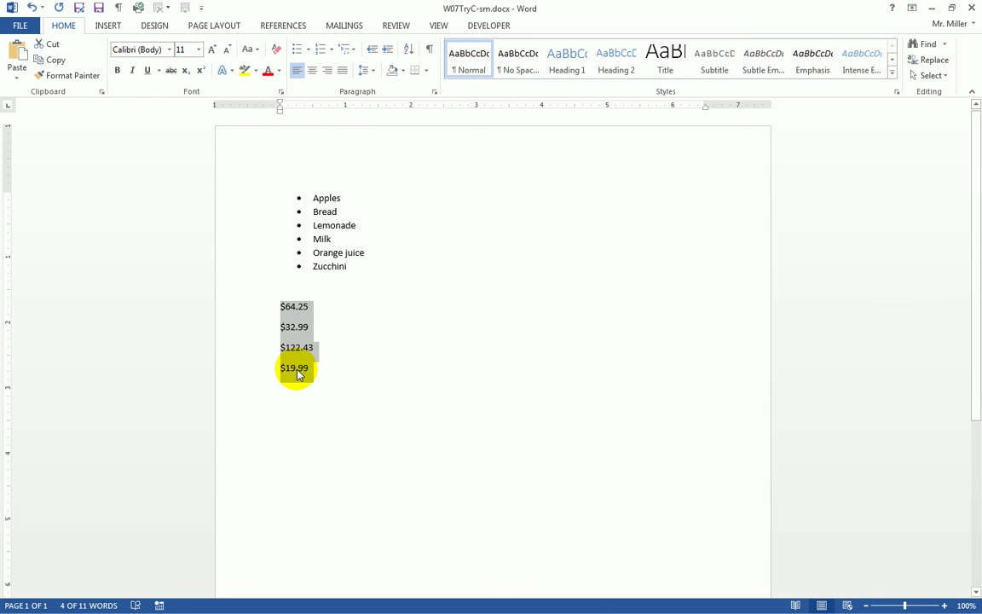
pyautogui.click(409, 53)
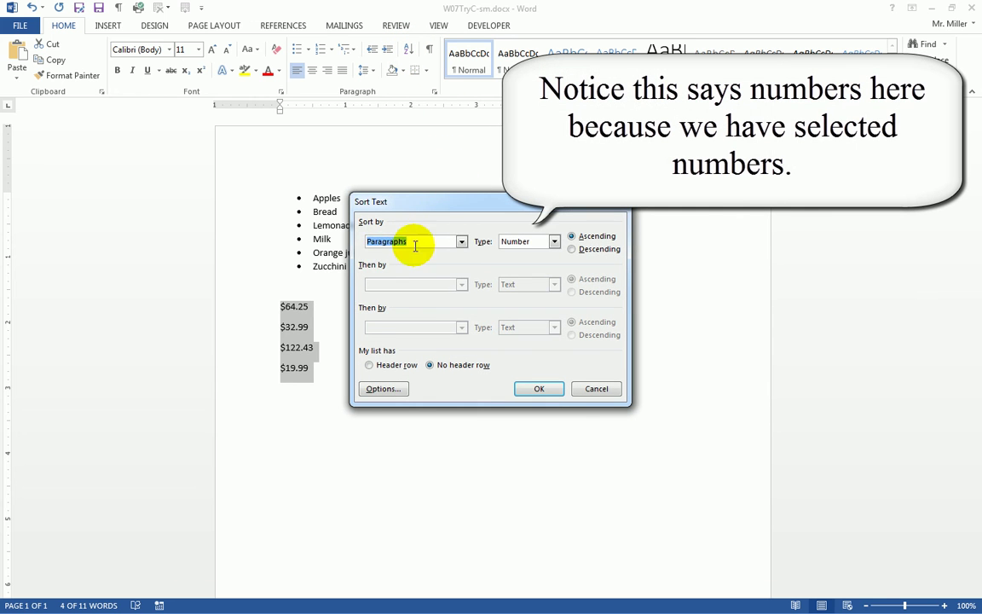
pyautogui.click(540, 389)
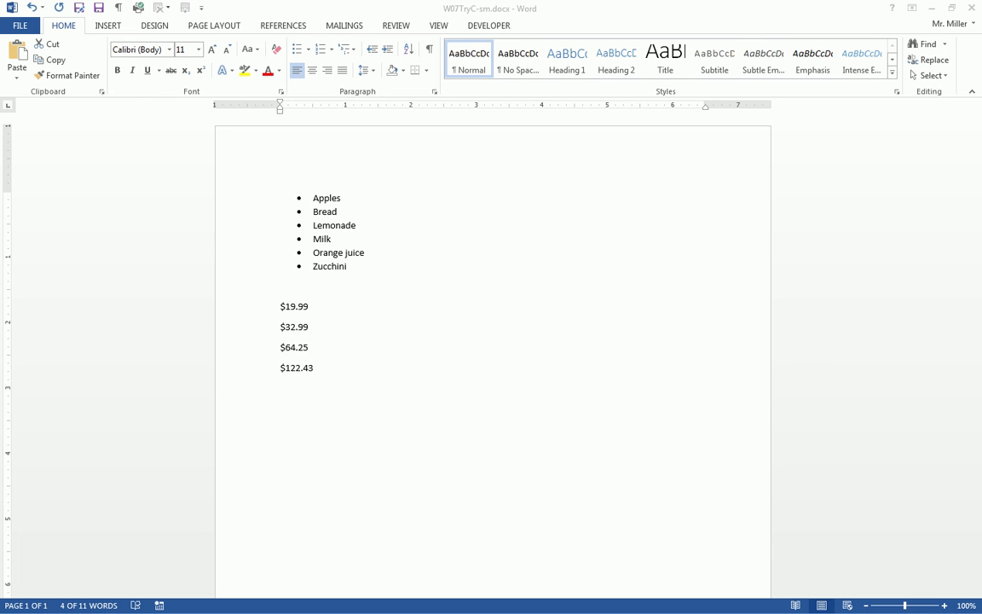
pyautogui.click(402, 6)
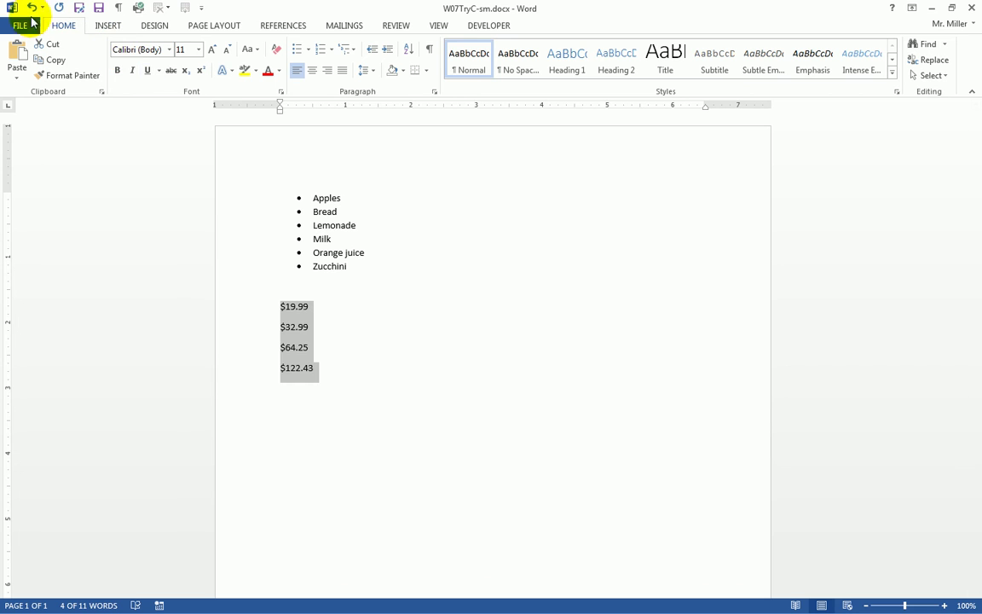
pyautogui.click(98, 11)
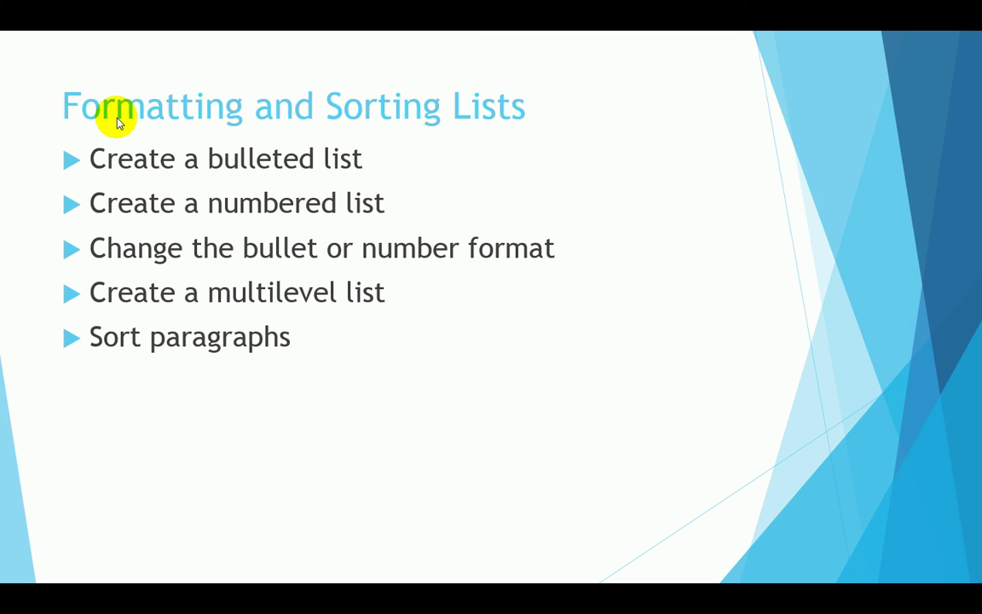